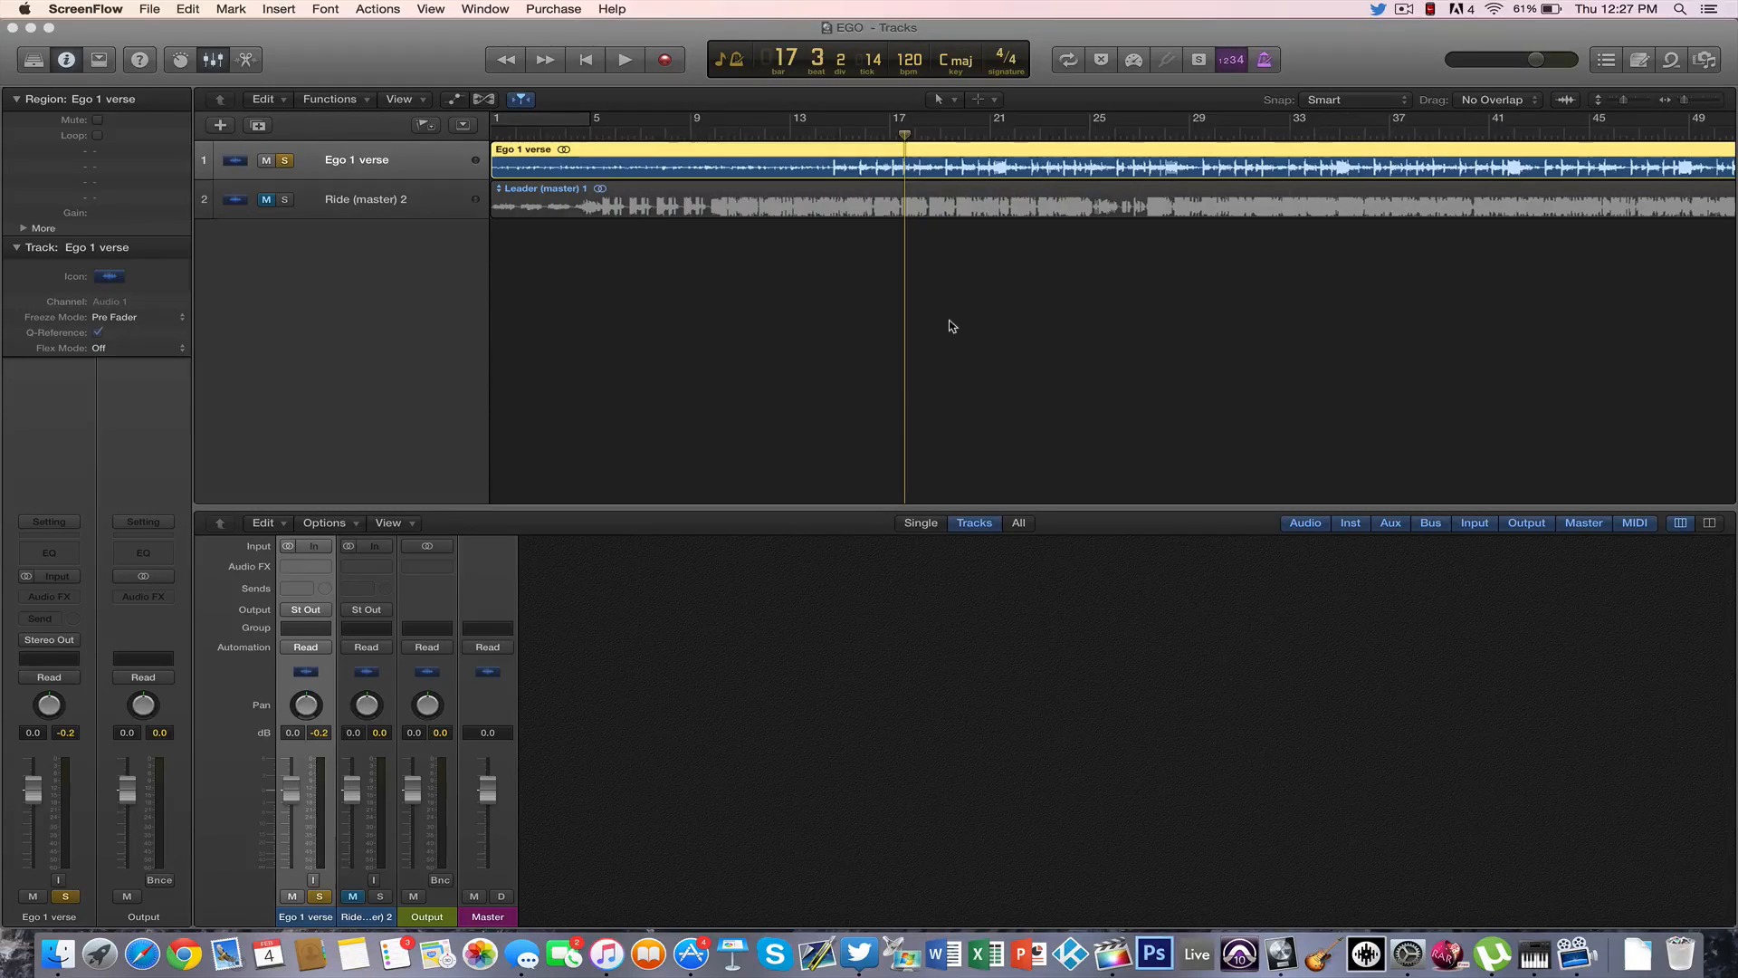
- Compare the waveforms of the Ego 1 verse and Ride (master) 2 tracks along the timeline
{"action": "left_click_drag", "start_coordinate": [711, 134], "coordinate": [615, 134]}
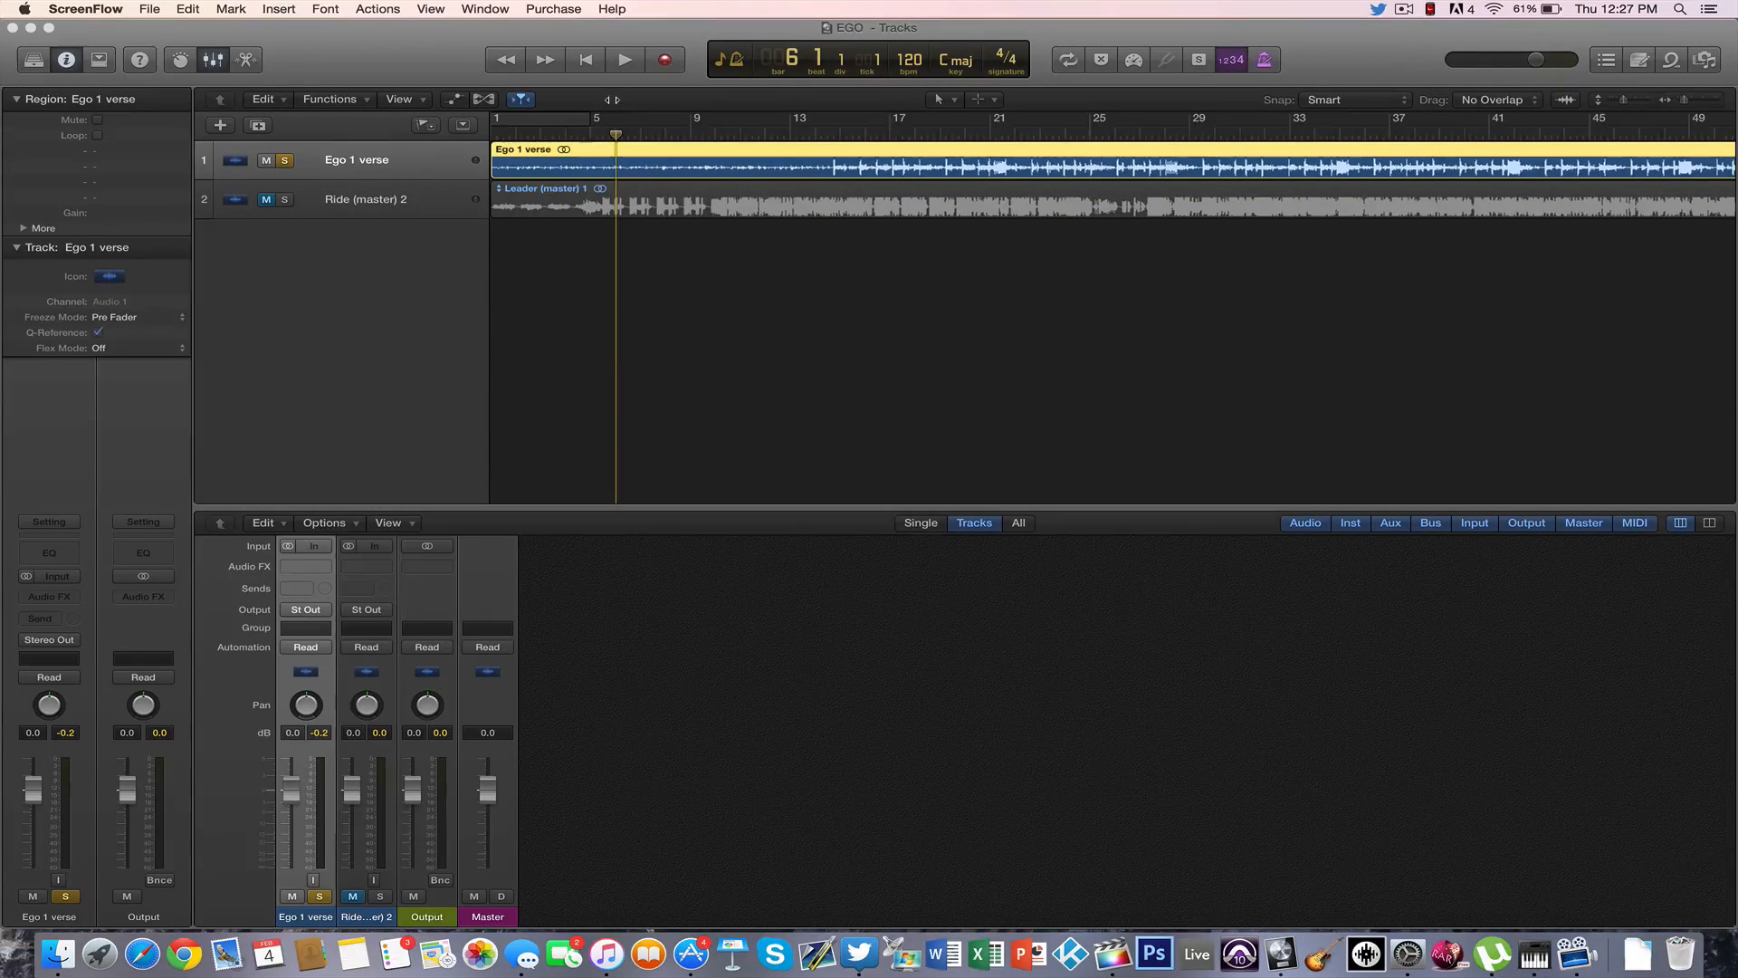
{"action": "scroll", "coordinate": [812, 165], "scroll_direction": "down", "scroll_amount": 5}
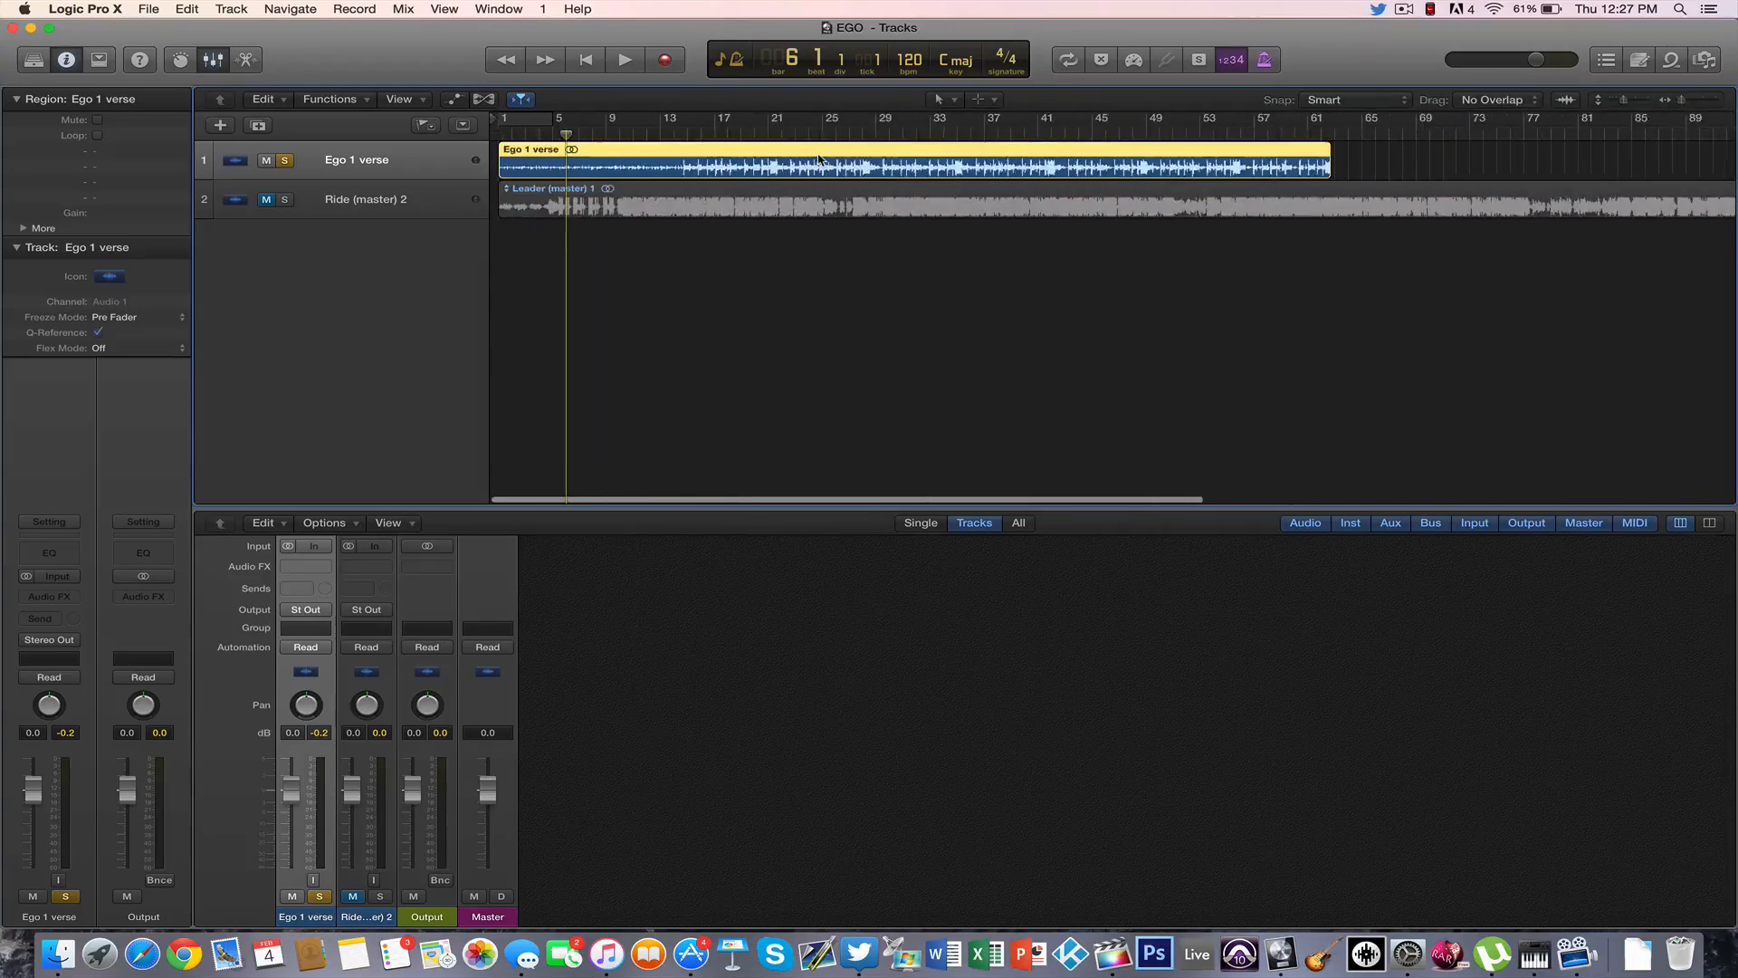
{"action": "scroll", "coordinate": [818, 159], "scroll_direction": "up", "scroll_amount": 5}
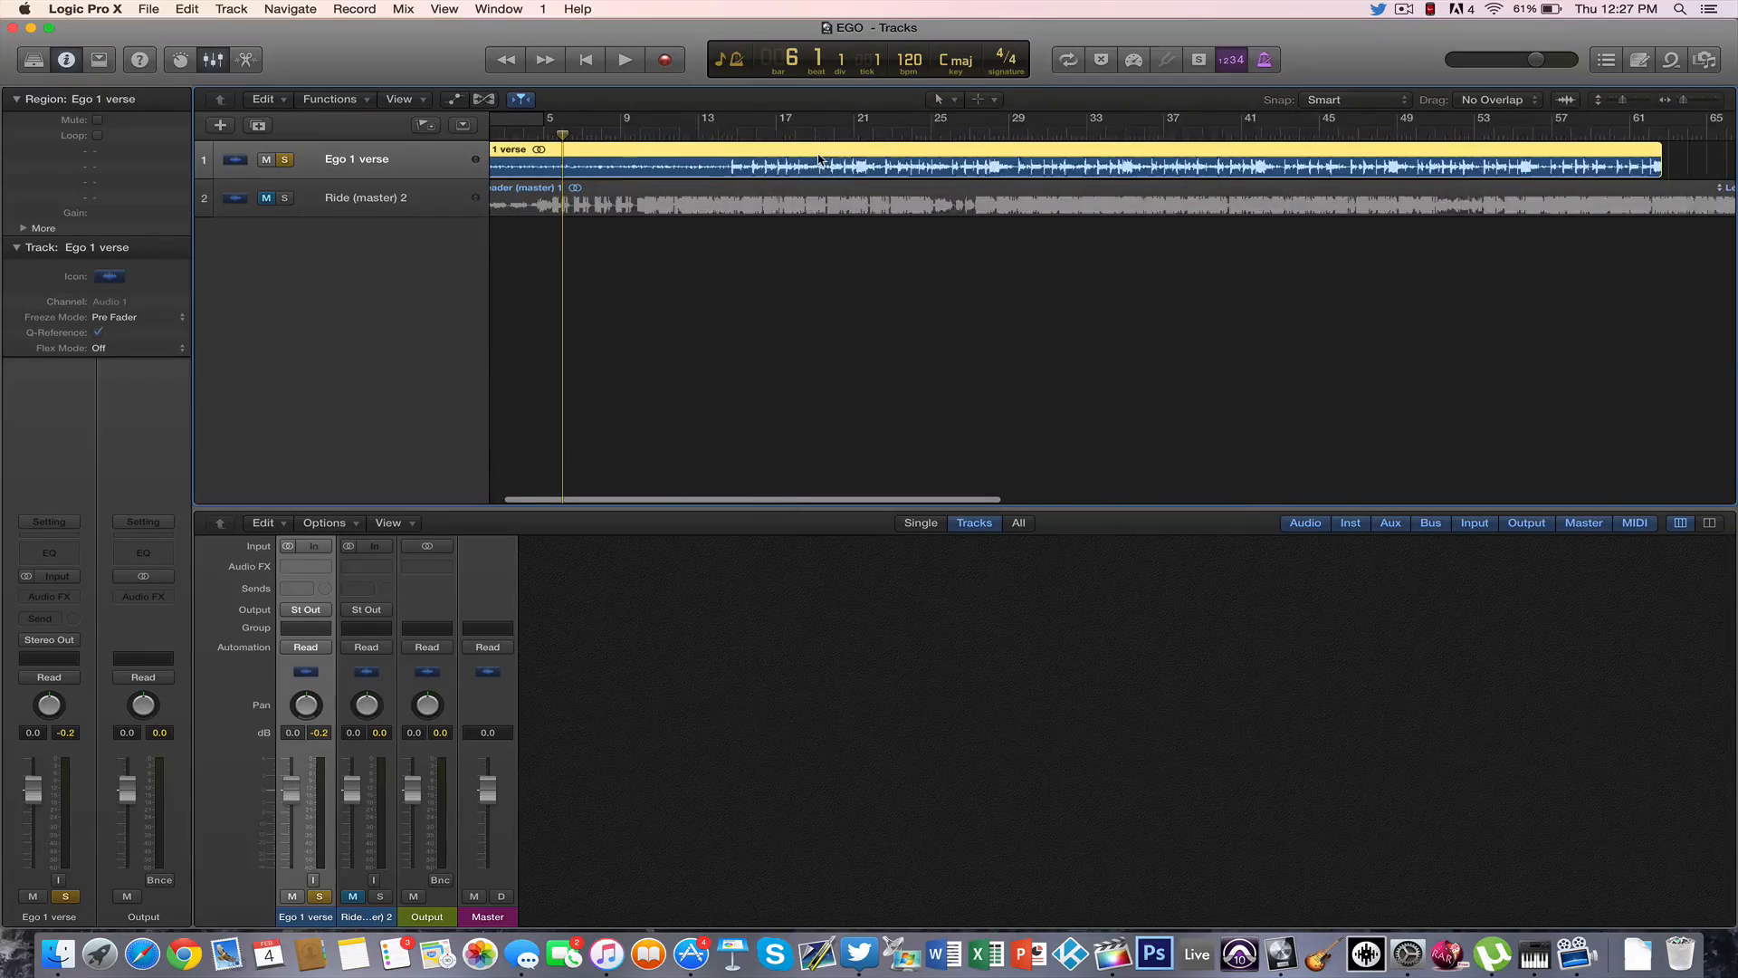
{"action": "scroll", "coordinate": [818, 160], "scroll_direction": "right", "scroll_amount": 3}
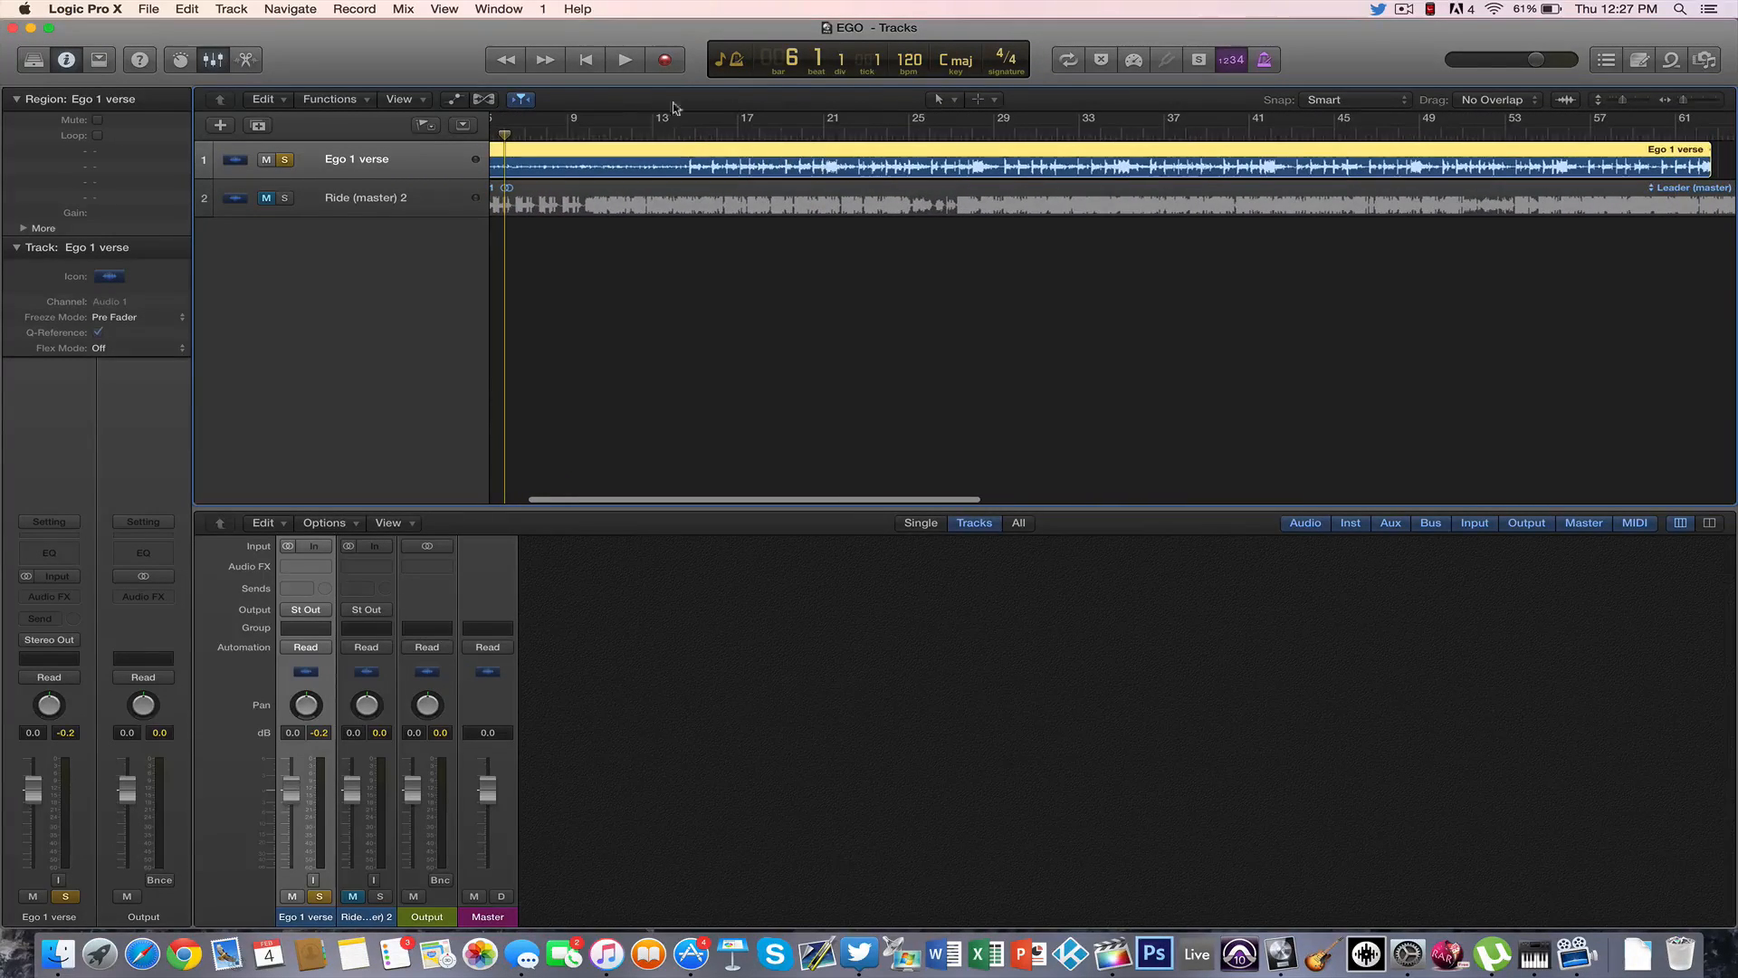
{"action": "left_click_drag", "start_coordinate": [675, 128], "coordinate": [683, 134]}
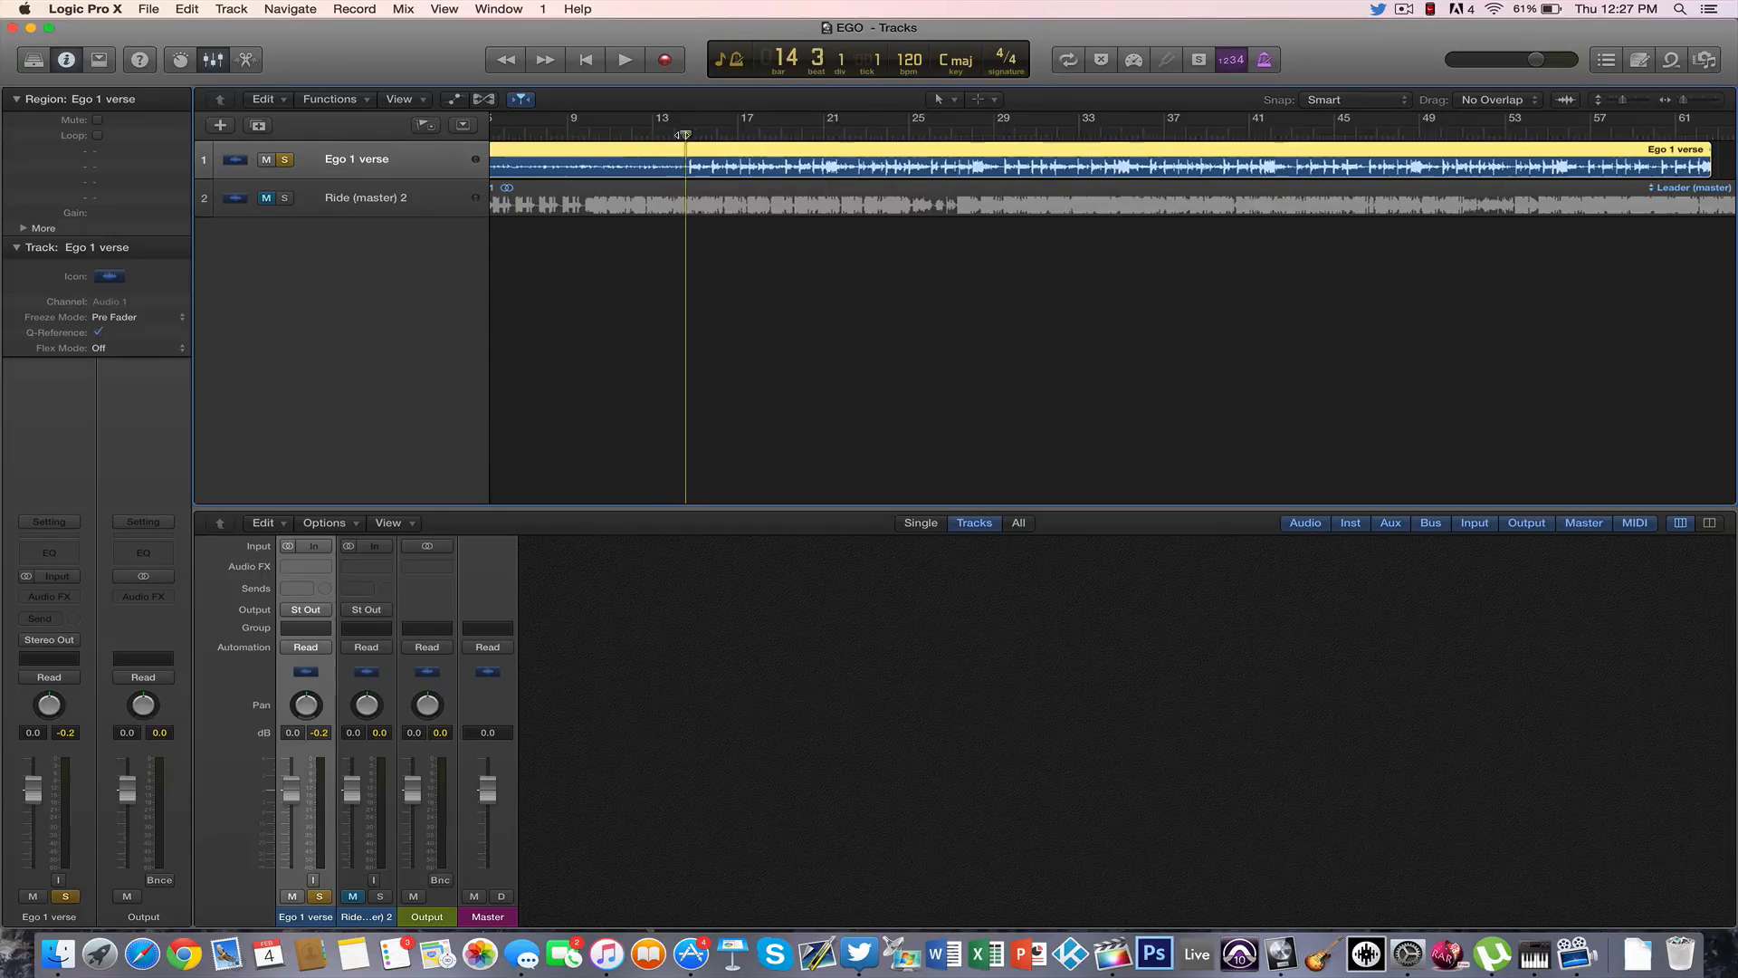
{"action": "scroll", "coordinate": [743, 158], "scroll_direction": "left", "scroll_amount": 3}
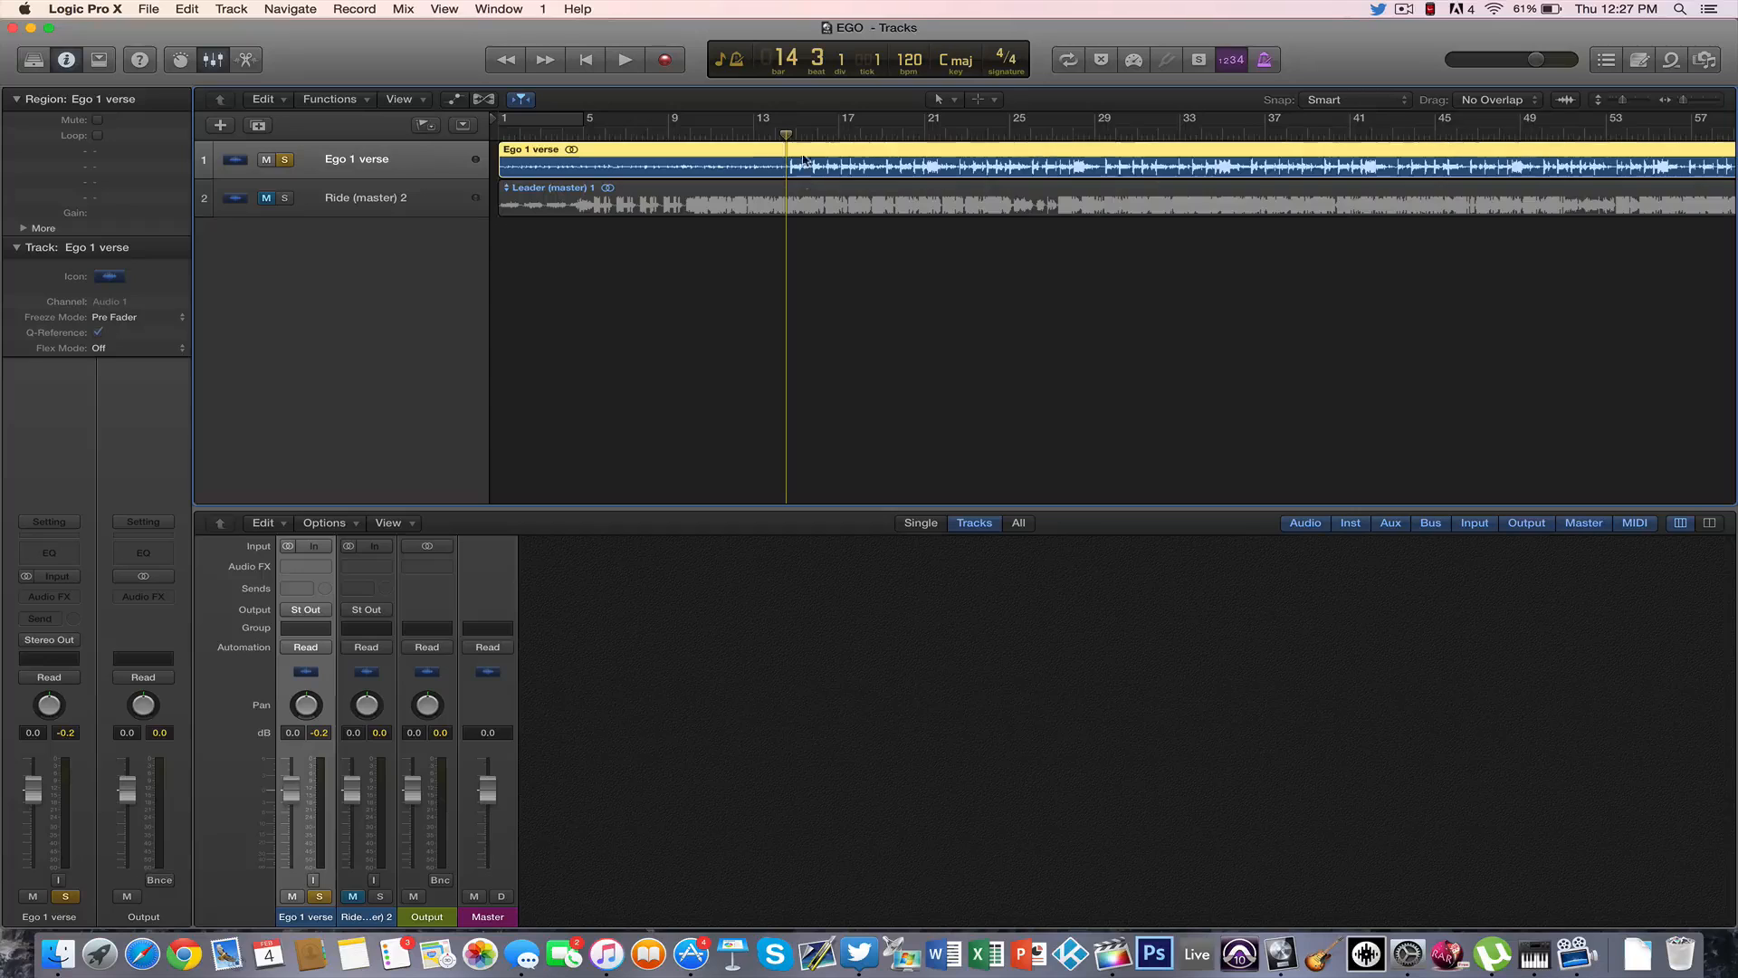
{"action": "left_click_drag", "start_coordinate": [779, 136], "coordinate": [731, 135]}
{"action": "scroll", "coordinate": [831, 164], "scroll_direction": "right", "scroll_amount": 5}
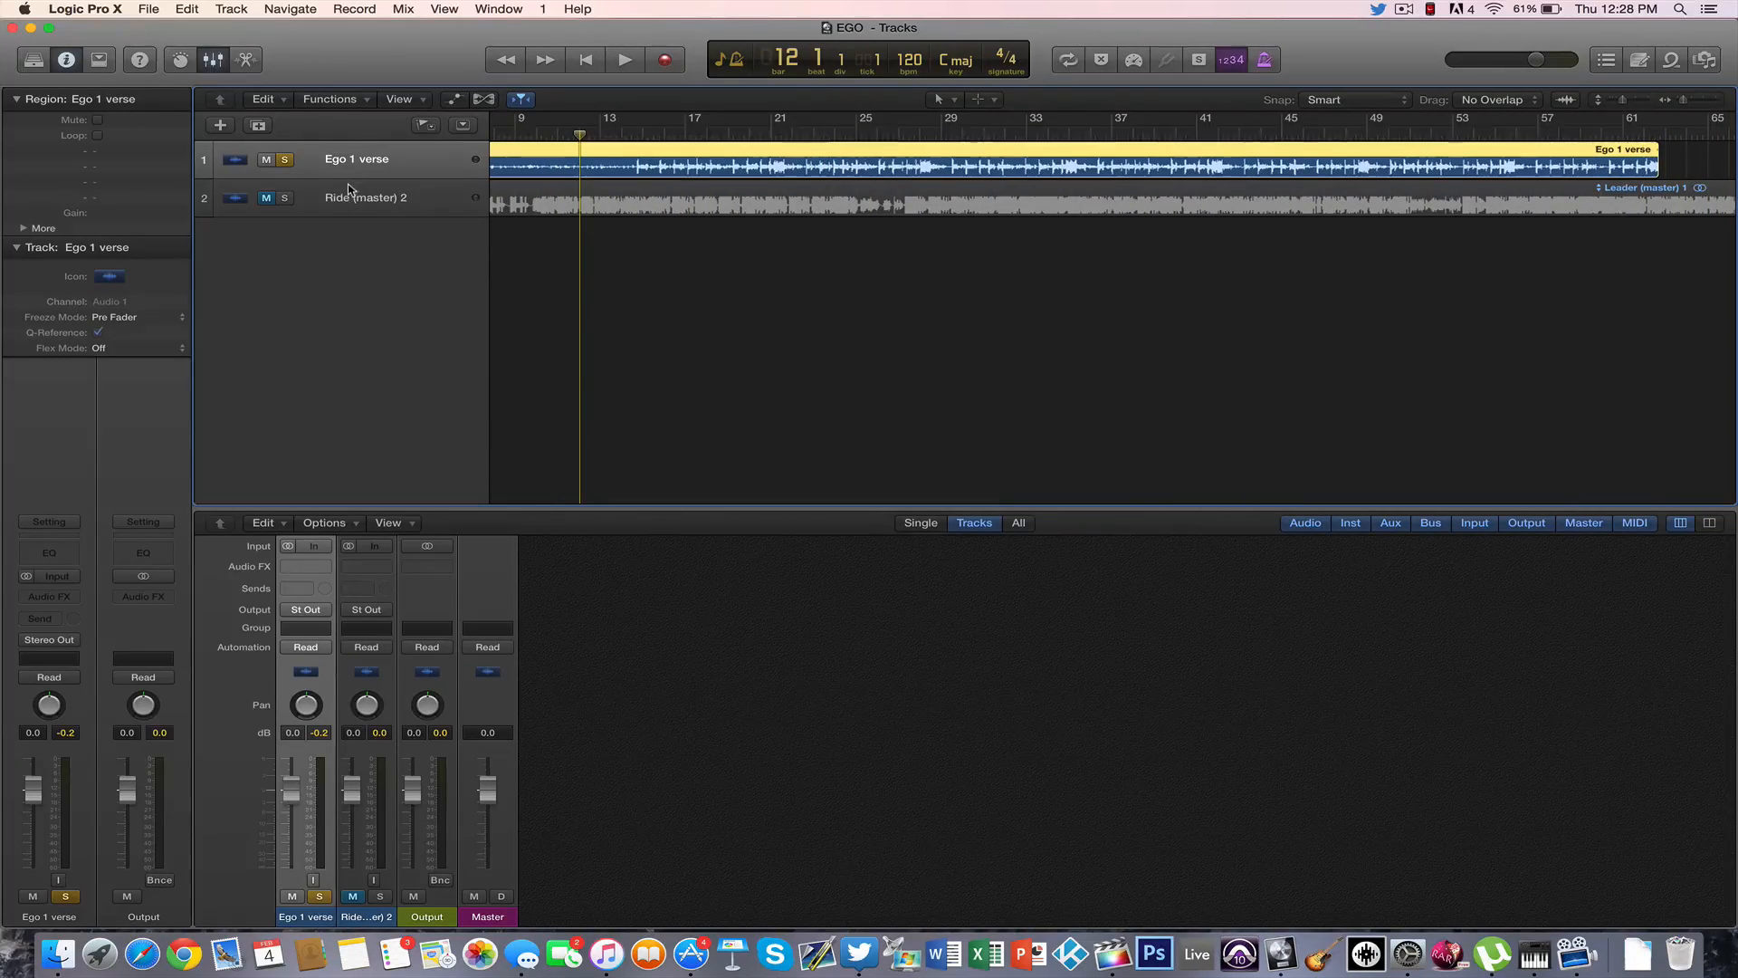
{"action": "scroll", "coordinate": [714, 287], "scroll_direction": "left", "scroll_amount": 5}
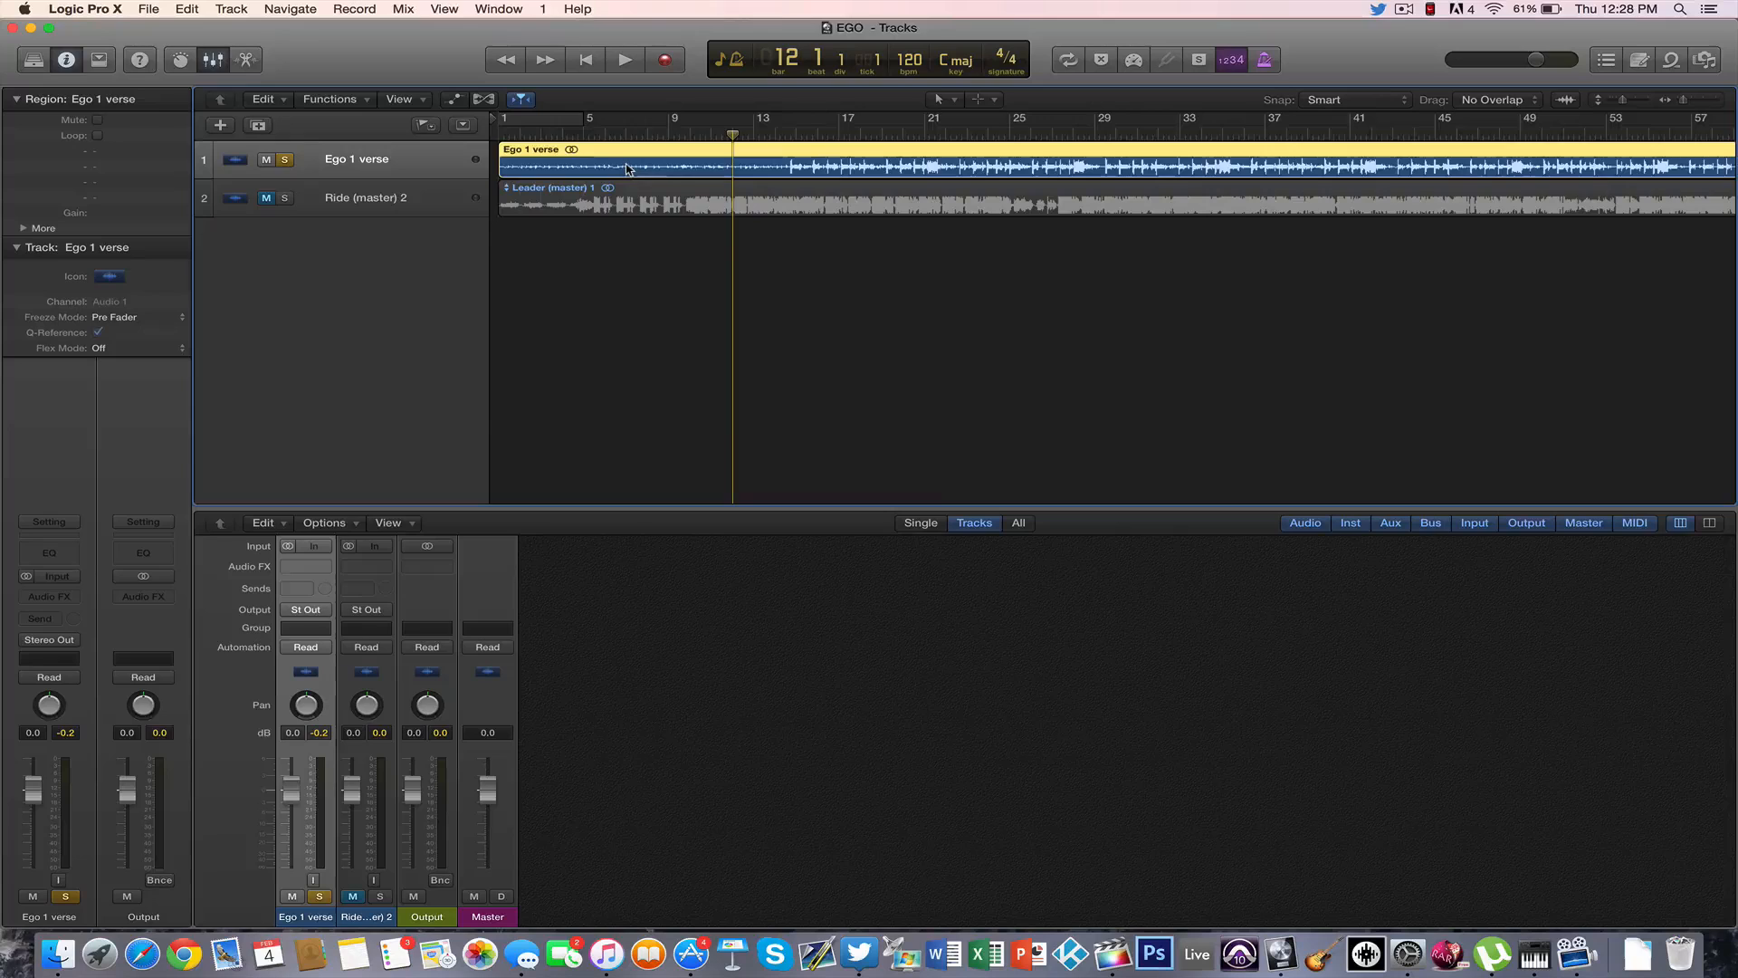
{"action": "left_click", "coordinate": [431, 191]}
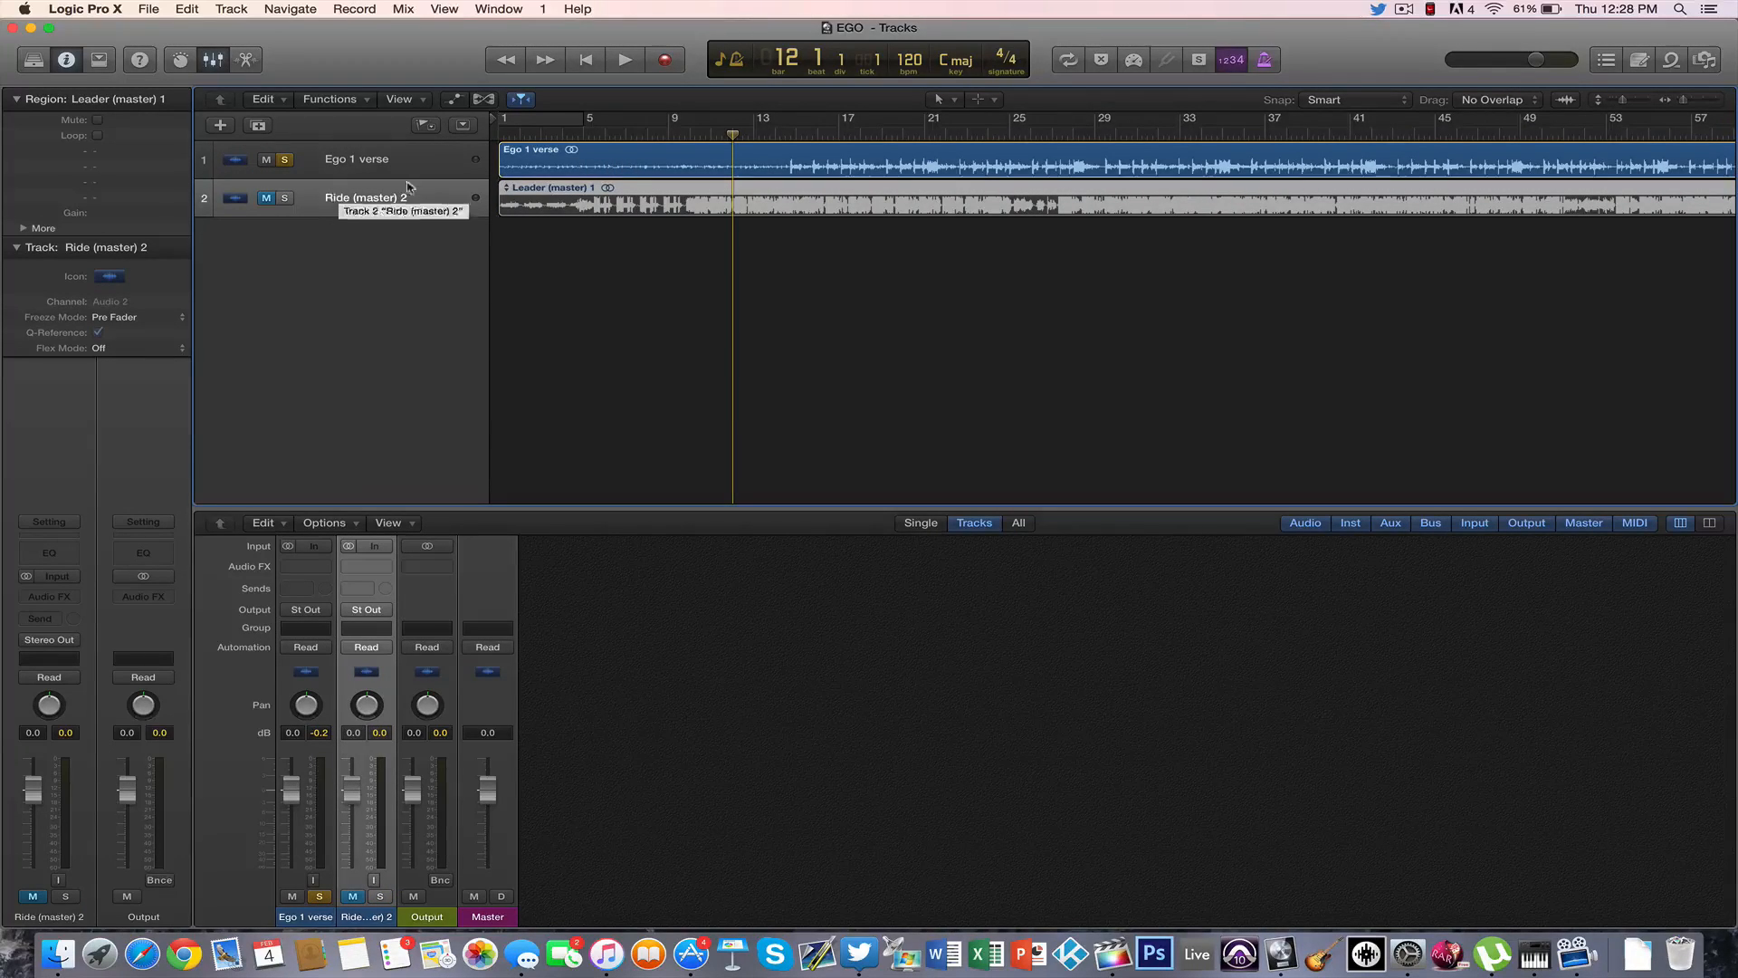
{"action": "scroll", "coordinate": [824, 154], "scroll_direction": "right", "scroll_amount": 5}
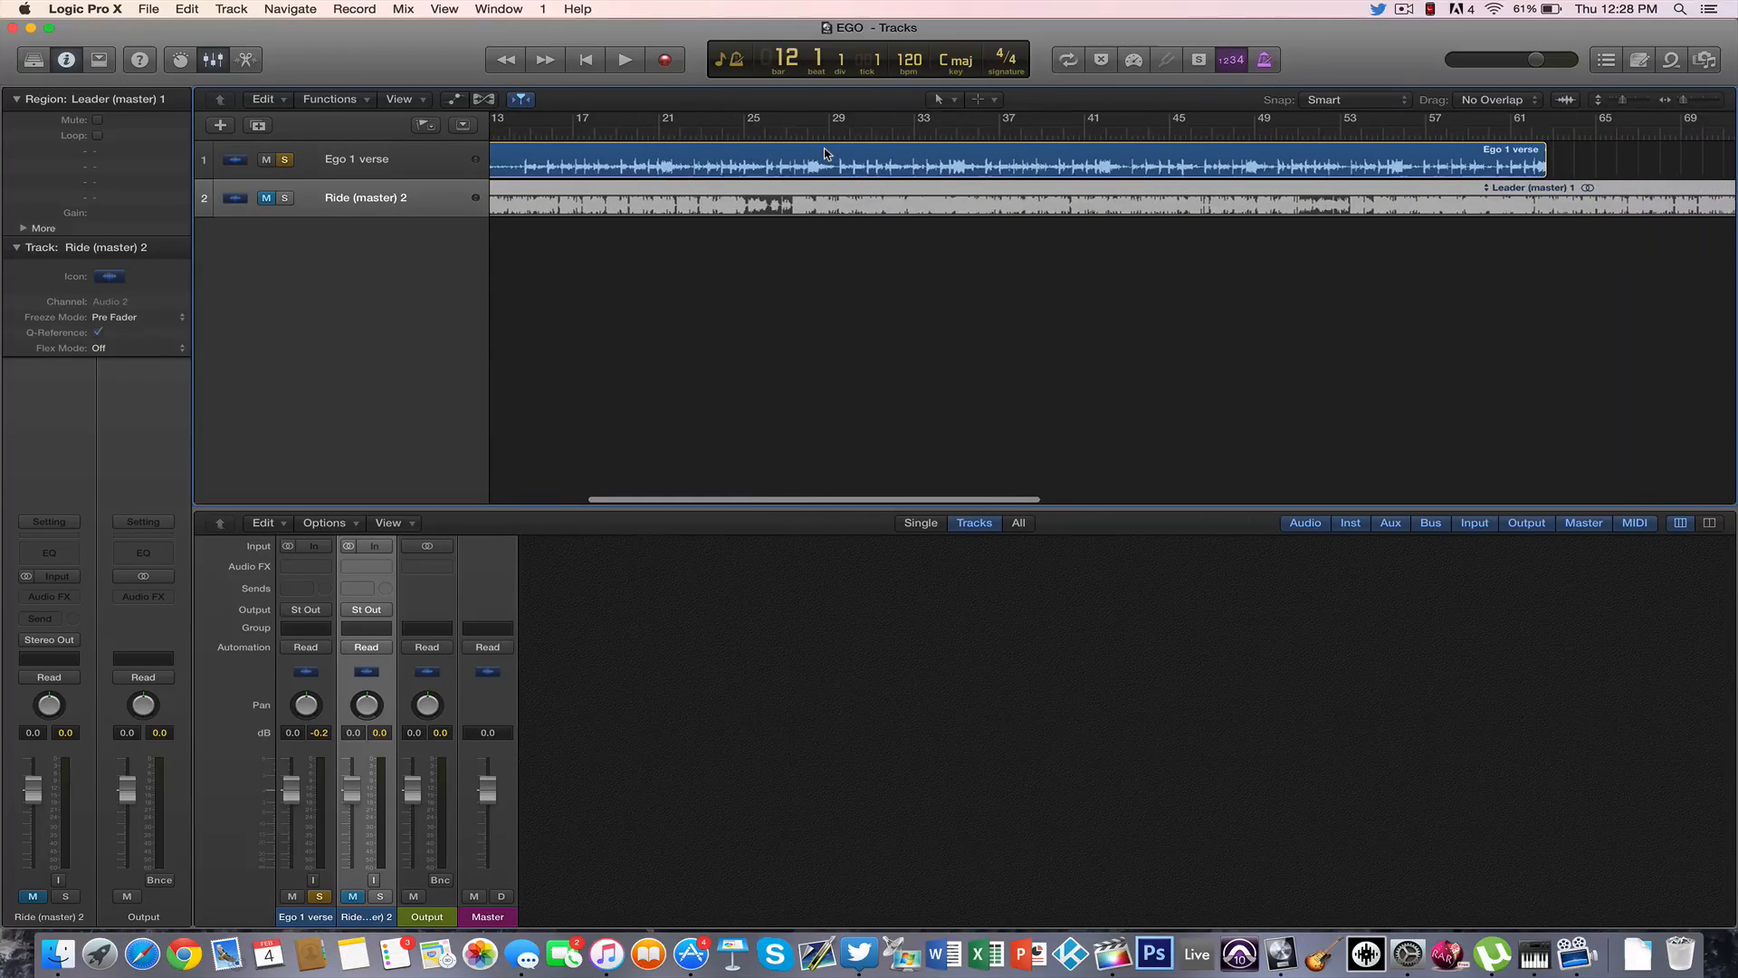
{"action": "scroll", "coordinate": [824, 154], "scroll_direction": "left", "scroll_amount": 3}
{"action": "scroll", "coordinate": [823, 154], "scroll_direction": "left", "scroll_amount": 1}
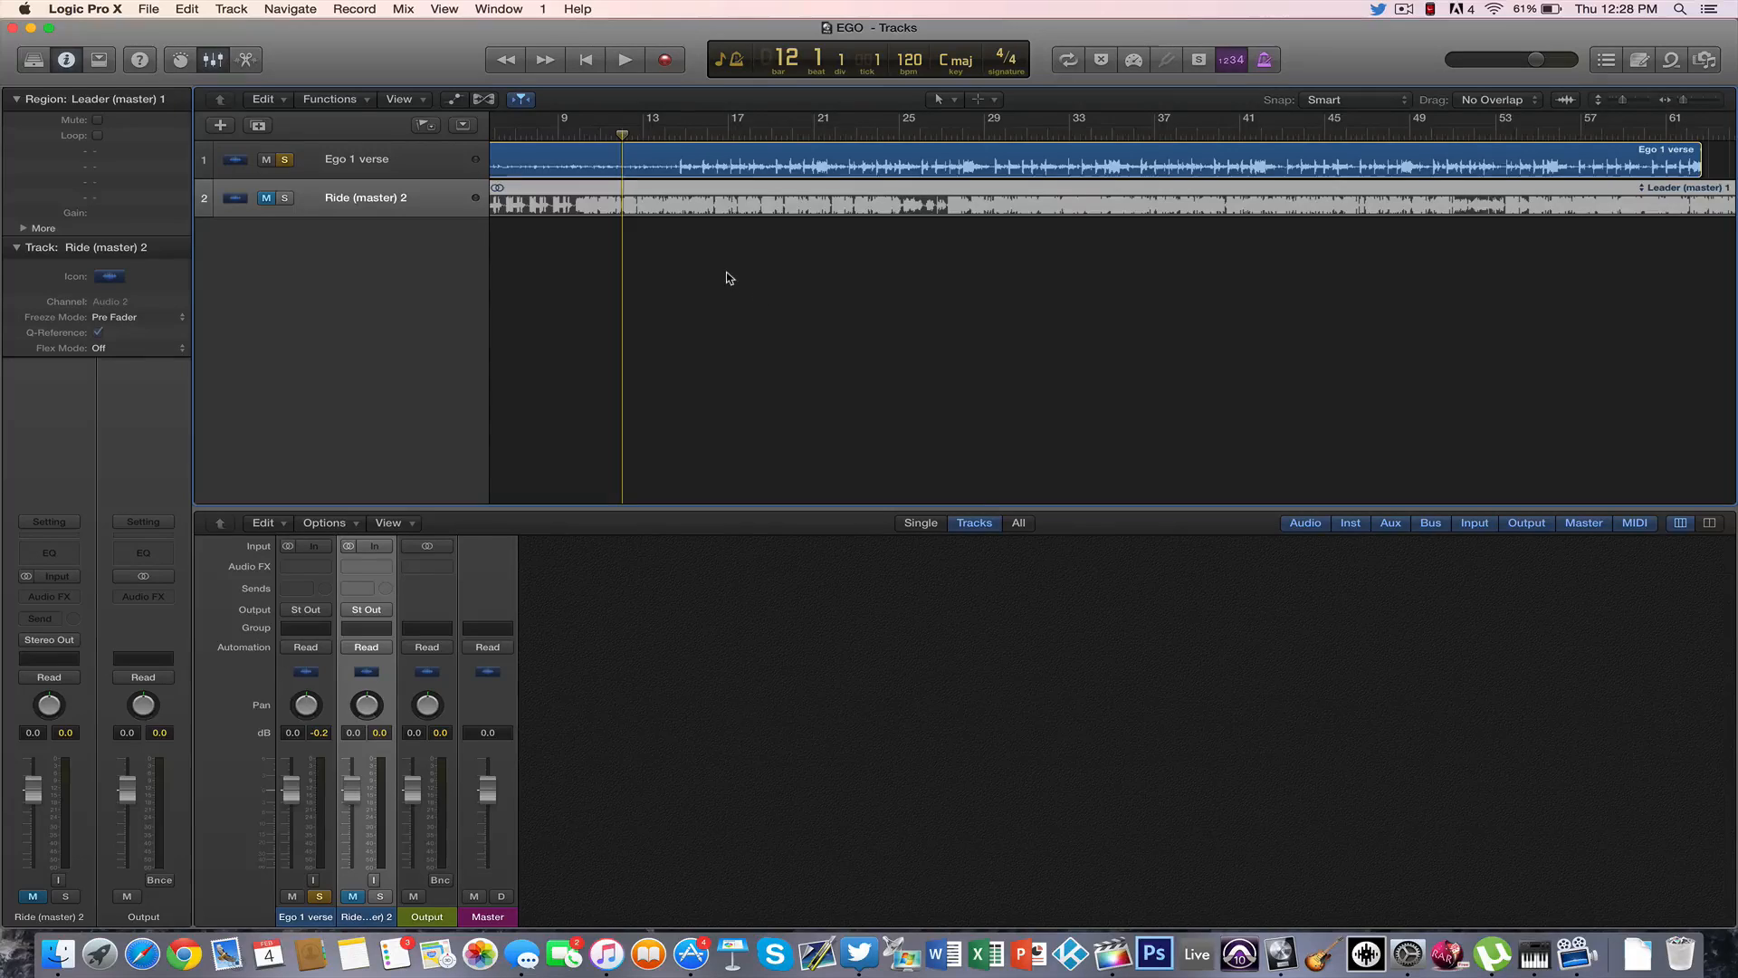
{"action": "scroll", "coordinate": [730, 278], "scroll_direction": "left", "scroll_amount": 10}
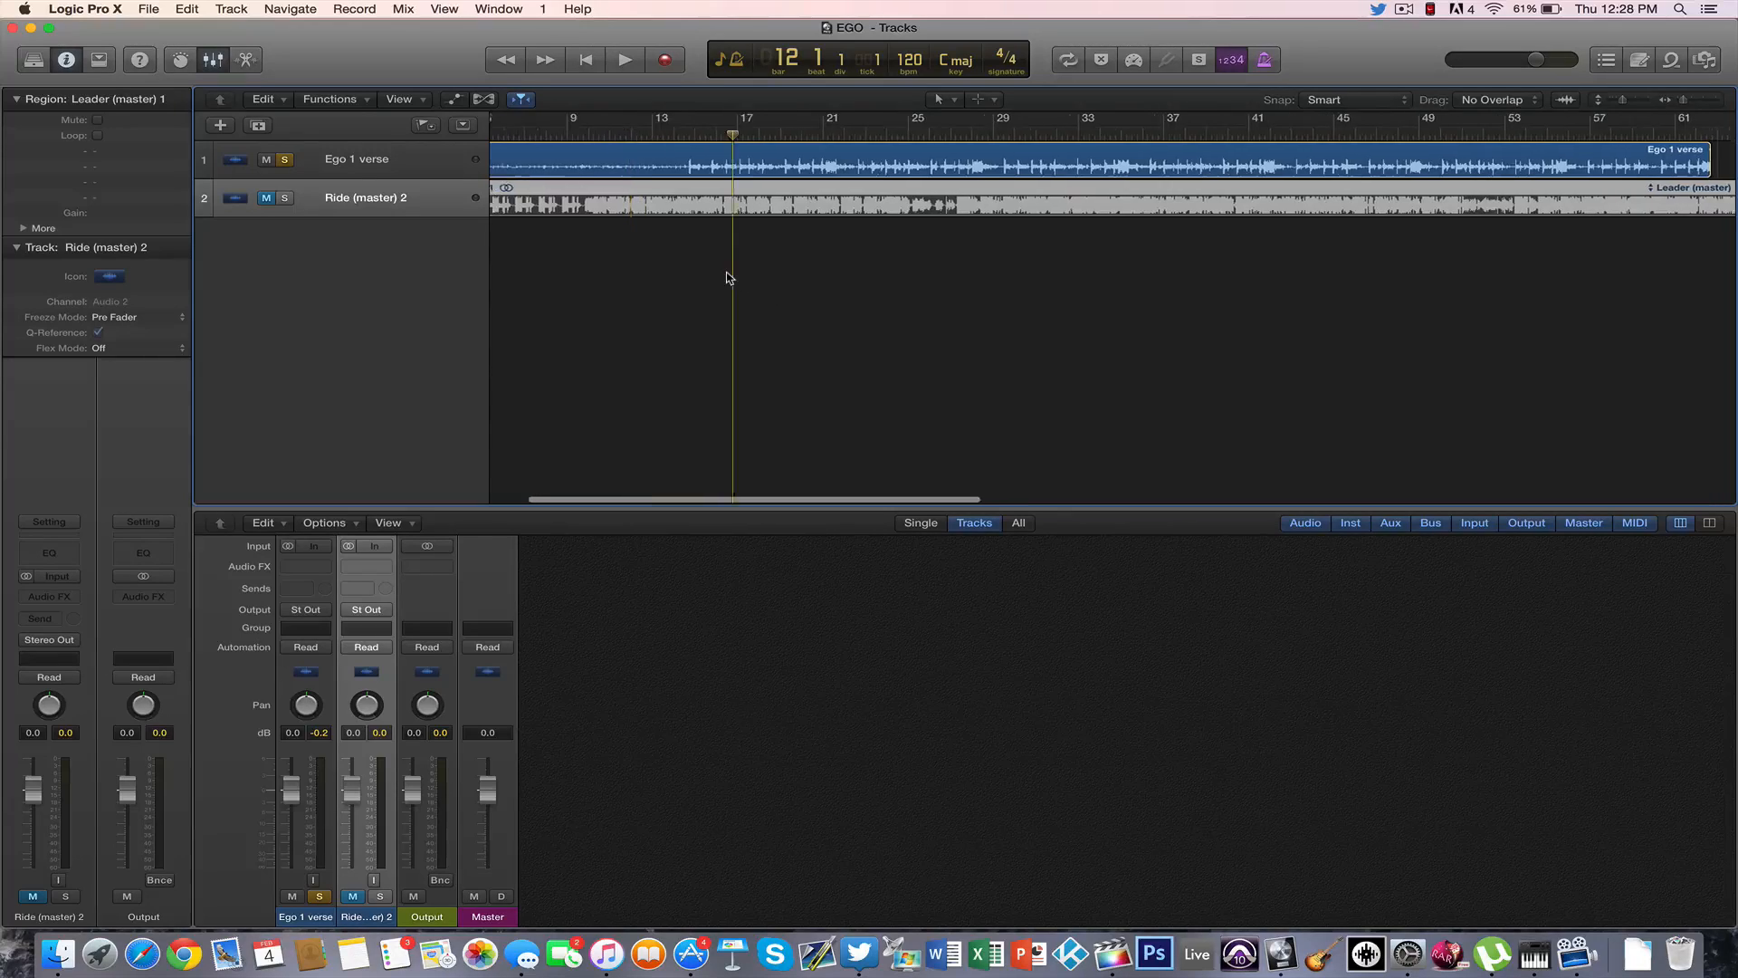
- Turn off solo on the Ego 1 verse track, keep that track selected, and place the playhead just before bar 14
{"action": "left_click", "coordinate": [283, 161]}
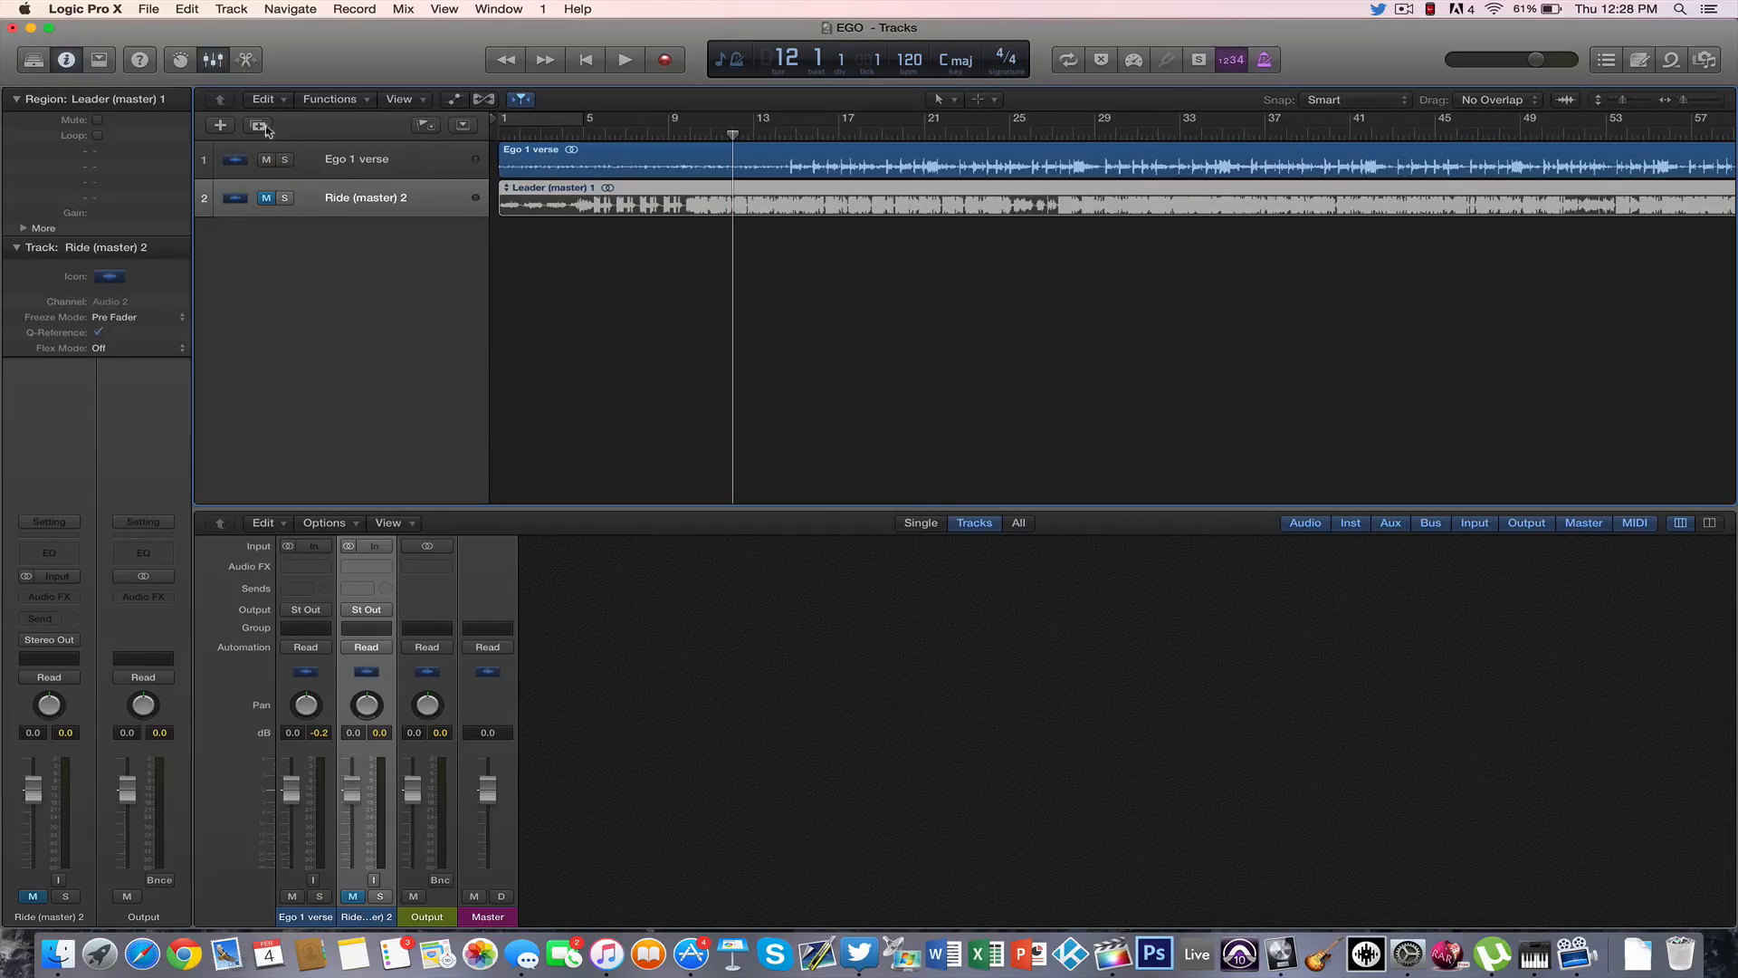
{"action": "left_click", "coordinate": [389, 160]}
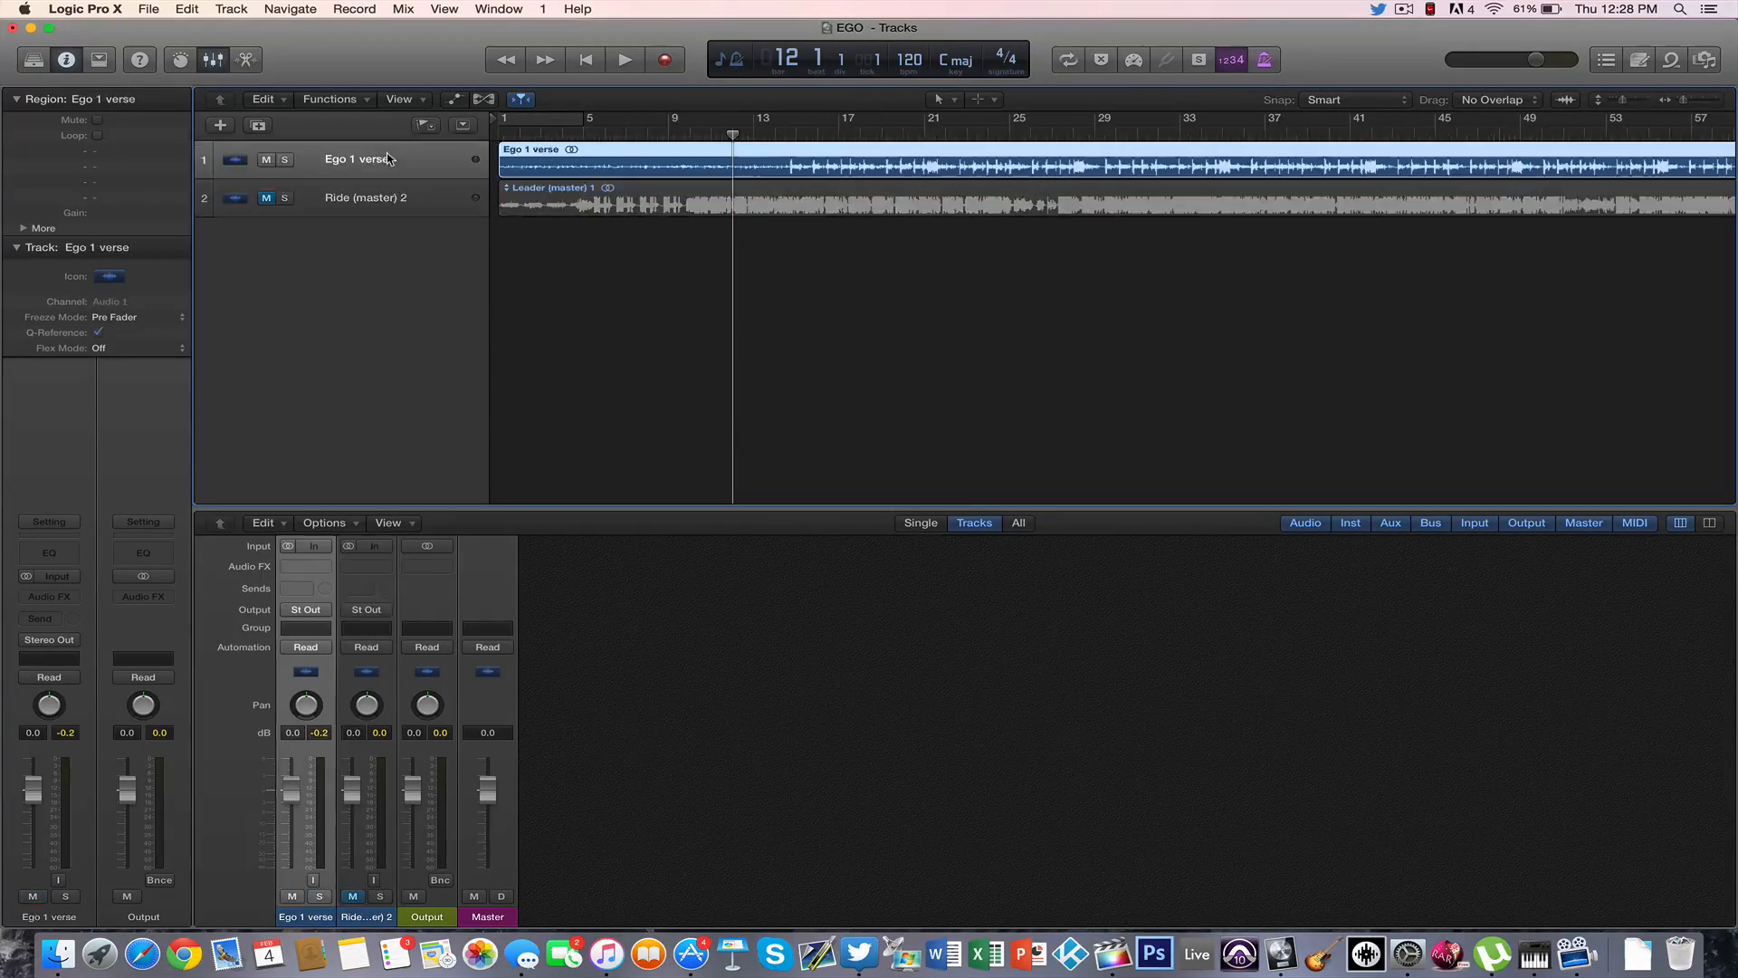
{"action": "scroll", "coordinate": [782, 142], "scroll_direction": "right", "scroll_amount": 1}
{"action": "left_click", "coordinate": [763, 133]}
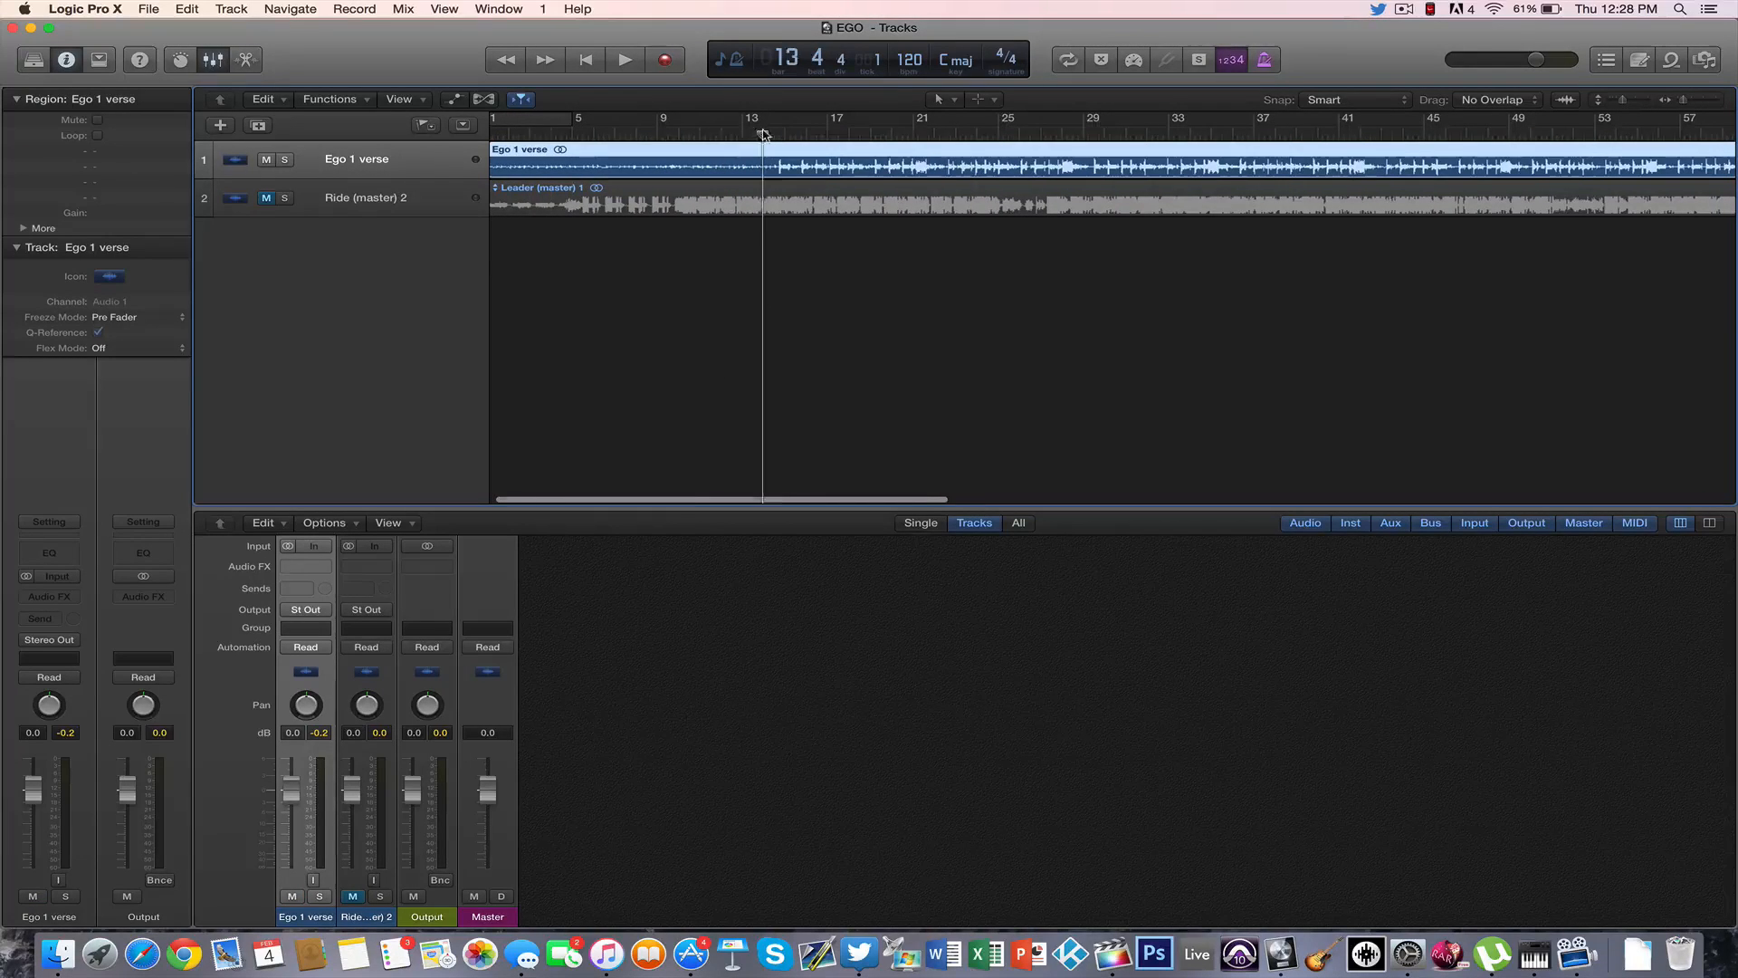
- Insert the Gain utility plug-in on the Ego 1 verse channel and lower its gain to about -8.5 dB
{"action": "left_click", "coordinate": [301, 568]}
{"action": "mouse_move", "coordinate": [359, 746]}
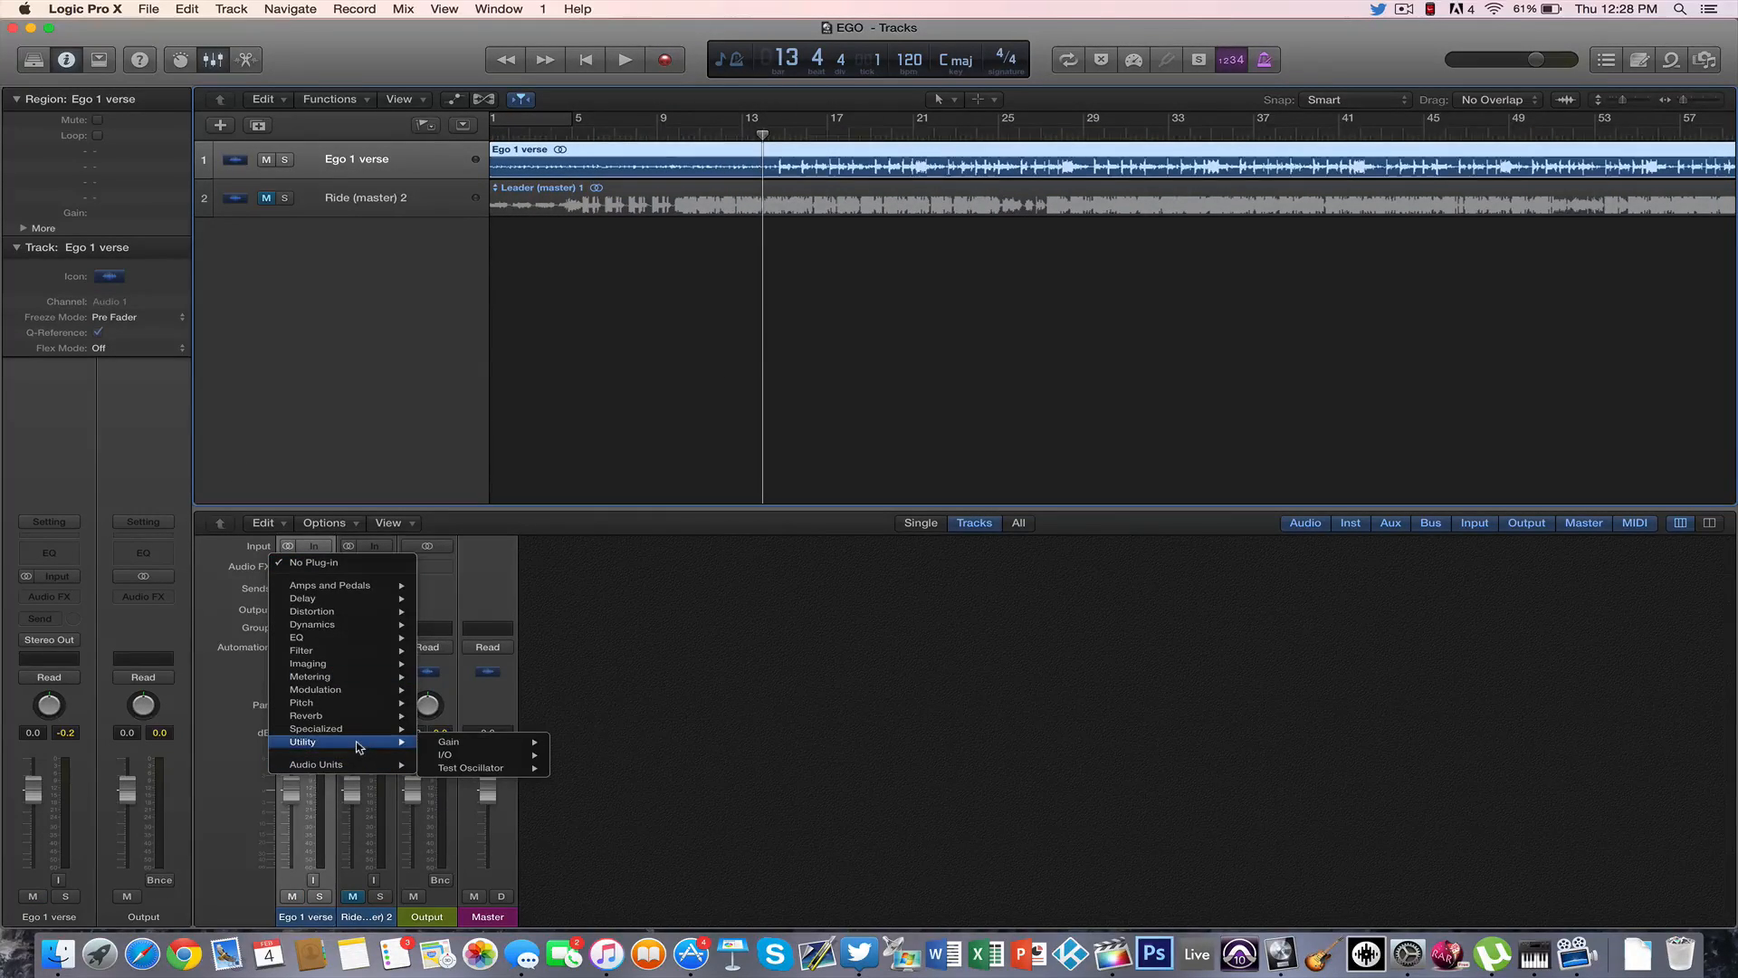
{"action": "mouse_move", "coordinate": [445, 748]}
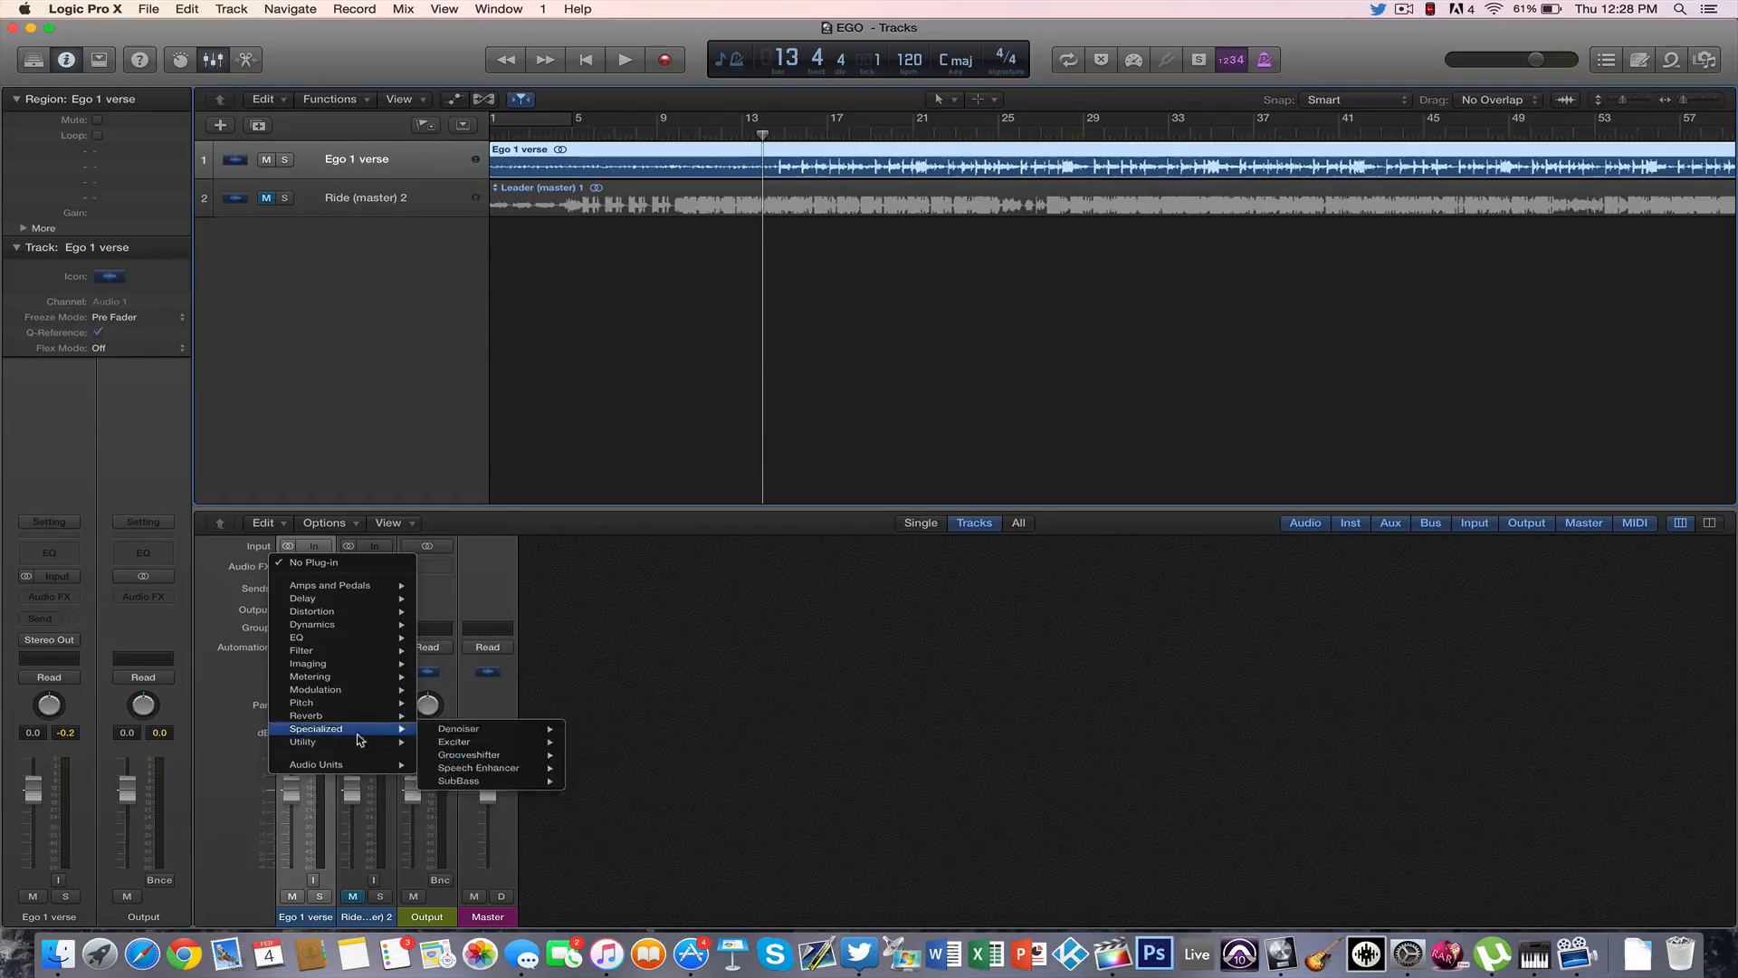
{"action": "left_click", "coordinate": [587, 742]}
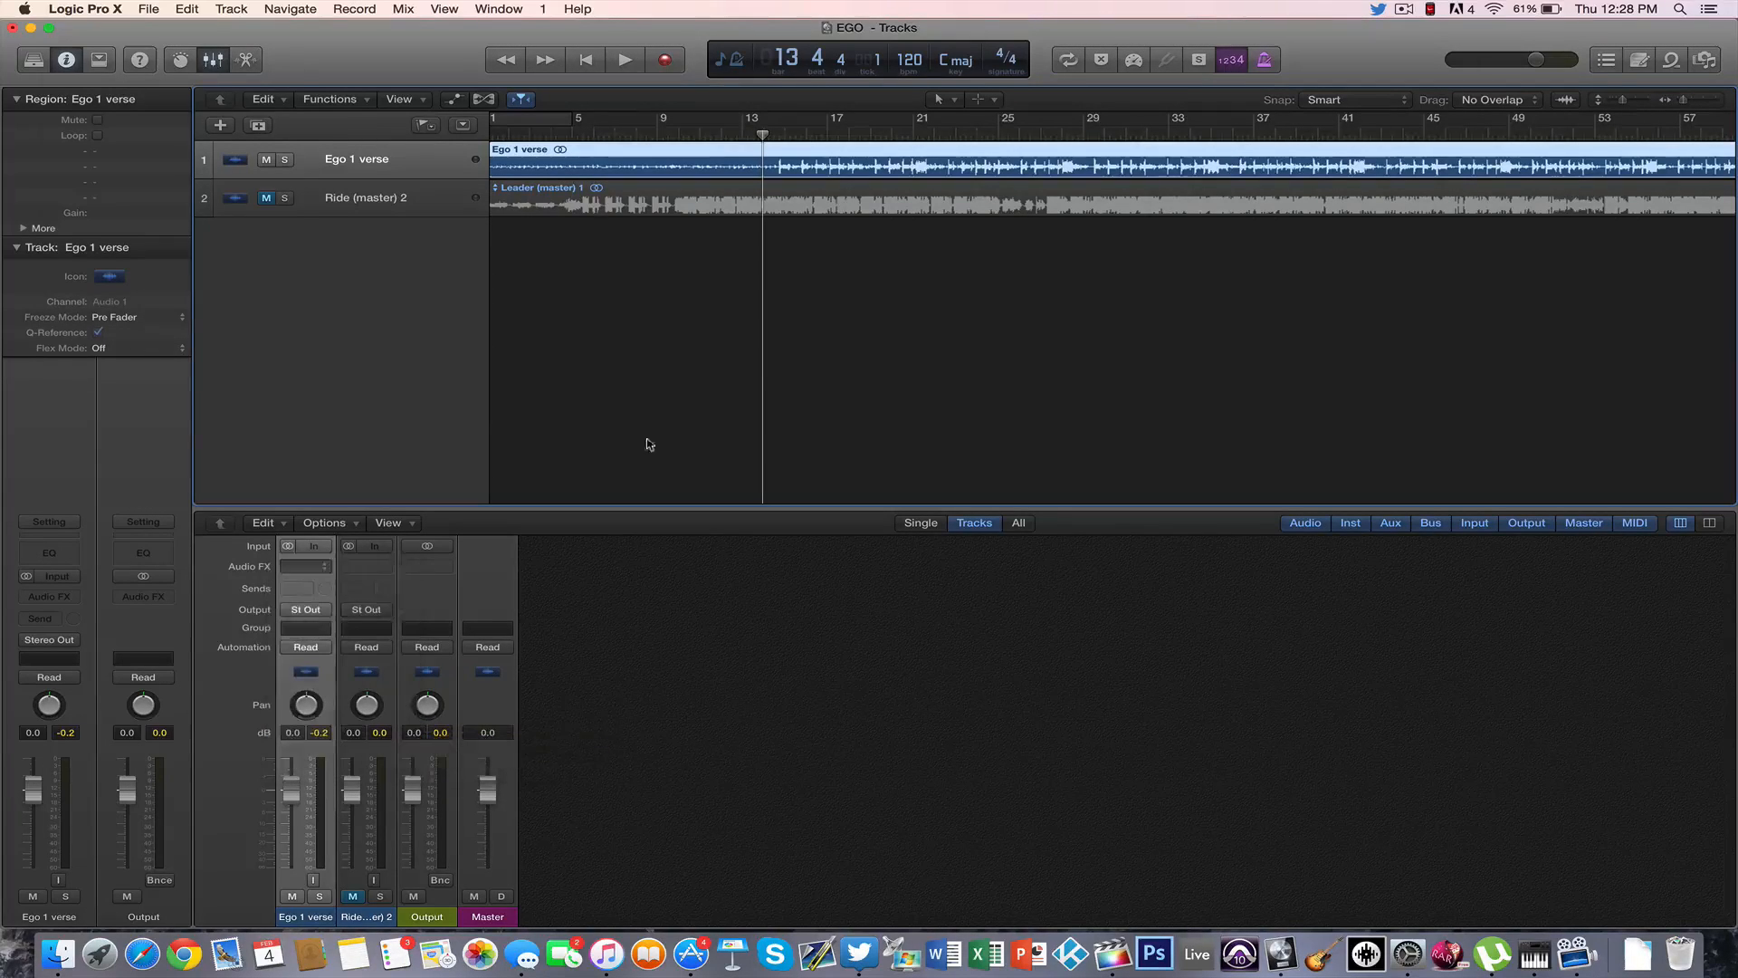
{"action": "left_click_drag", "start_coordinate": [102, 199], "coordinate": [91, 187]}
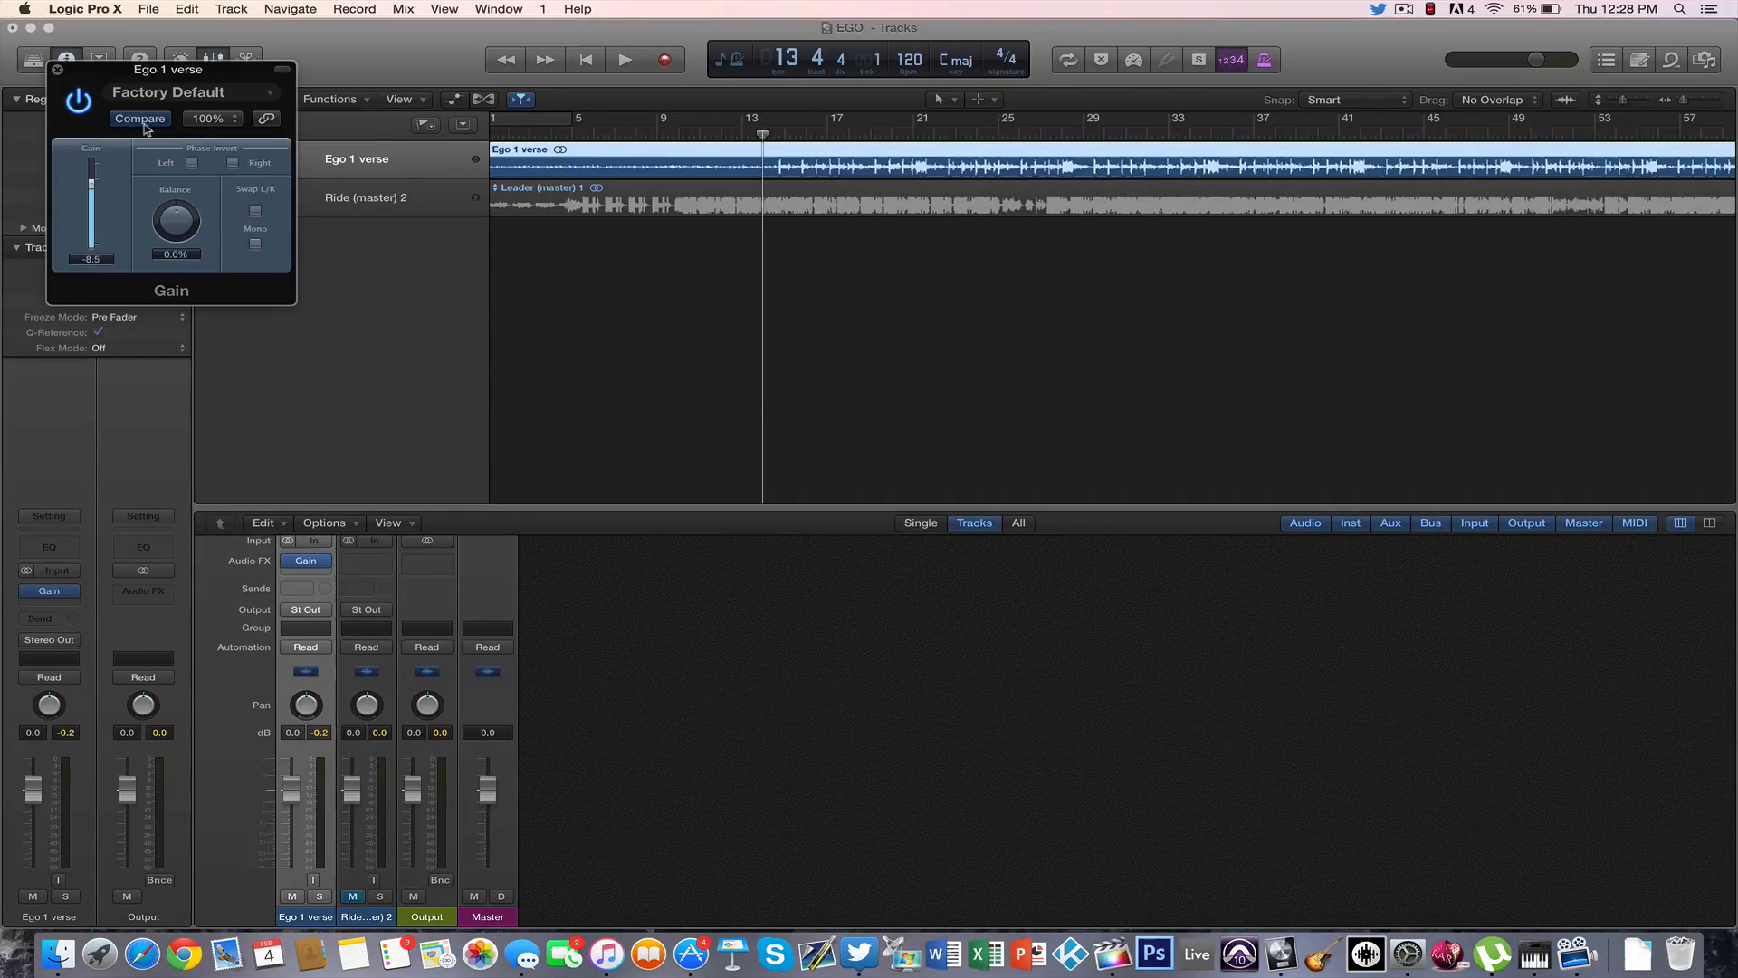
- Play a short passage to check the Ego 1 verse peak level, then close the Gain plug-in window
{"action": "key", "text": "space"}
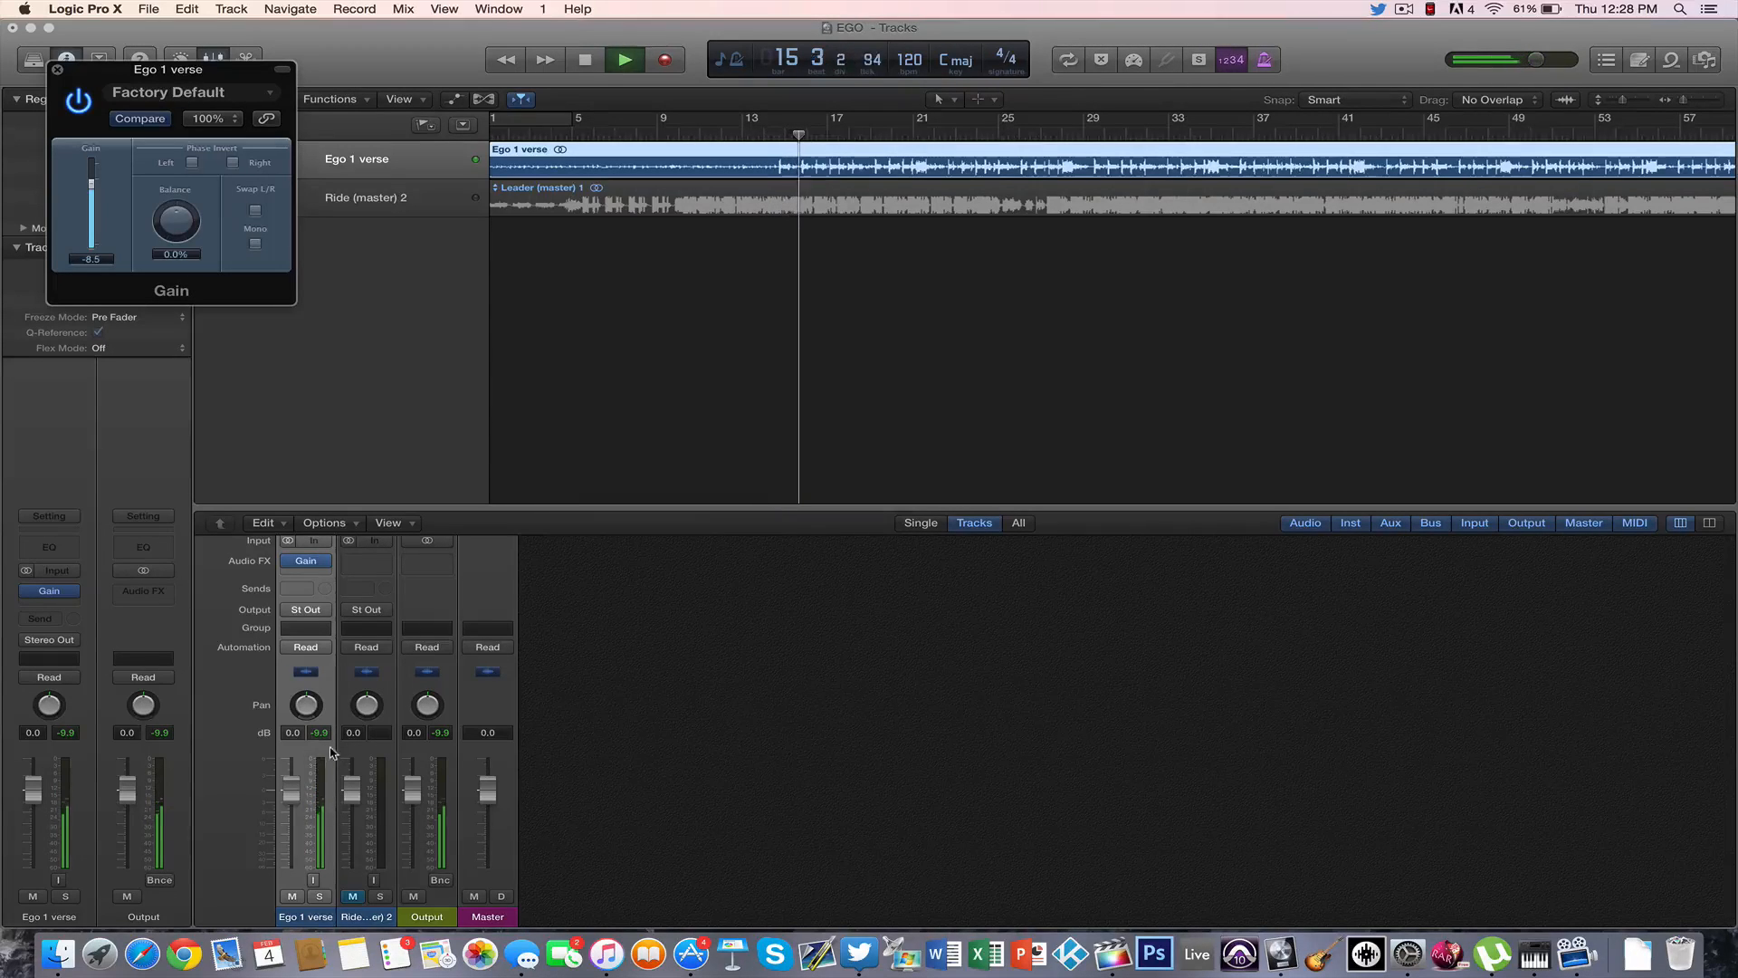
{"action": "key", "text": "space"}
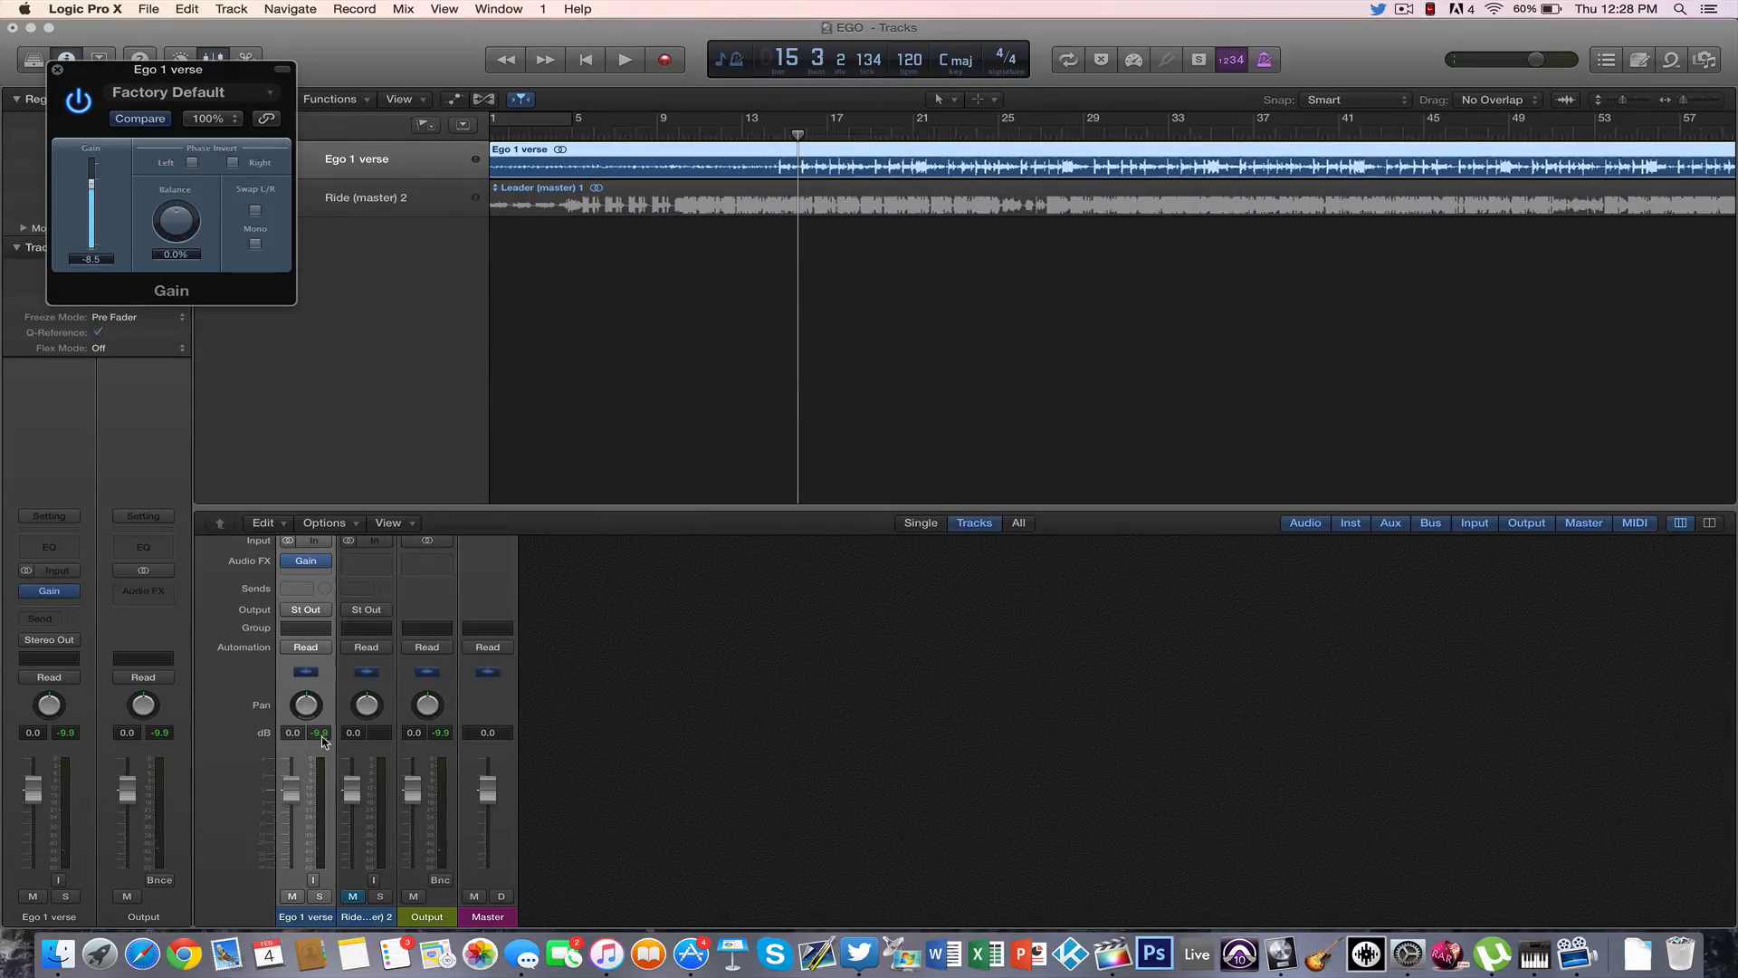
{"action": "left_click", "coordinate": [57, 69]}
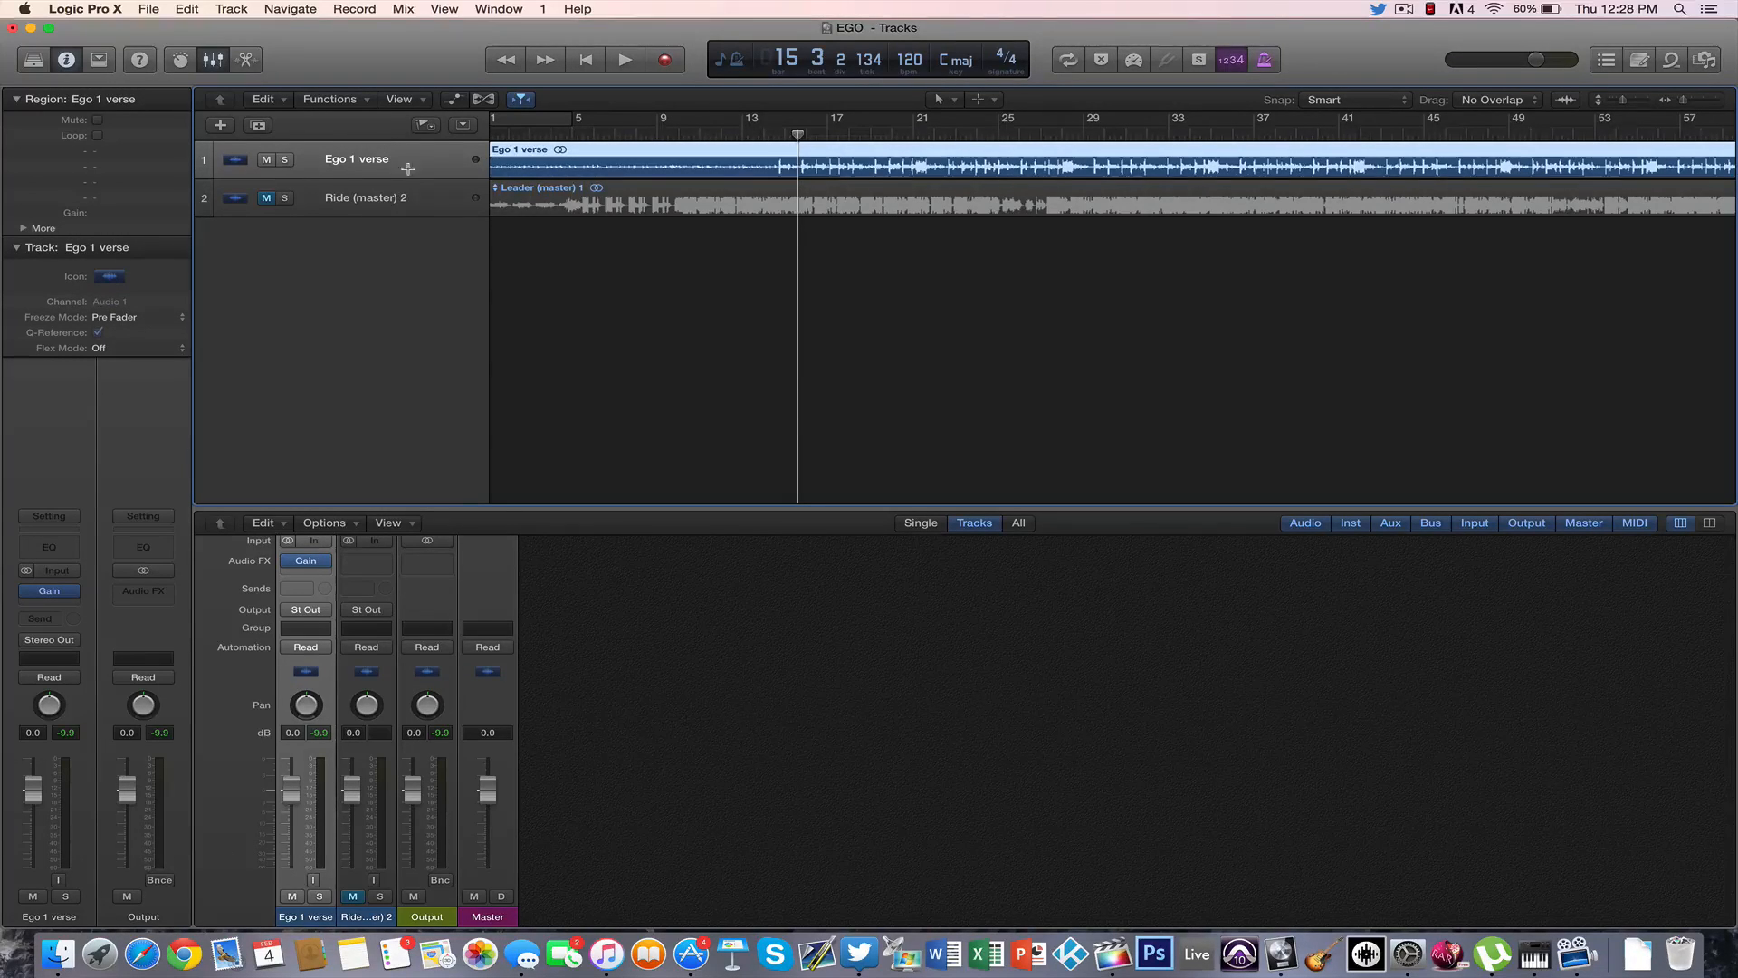
- Add the stereo Waves SSLComp (s) compressor after Gain on the Ego 1 verse channel and load its Mastering preset
{"action": "left_click", "coordinate": [305, 573]}
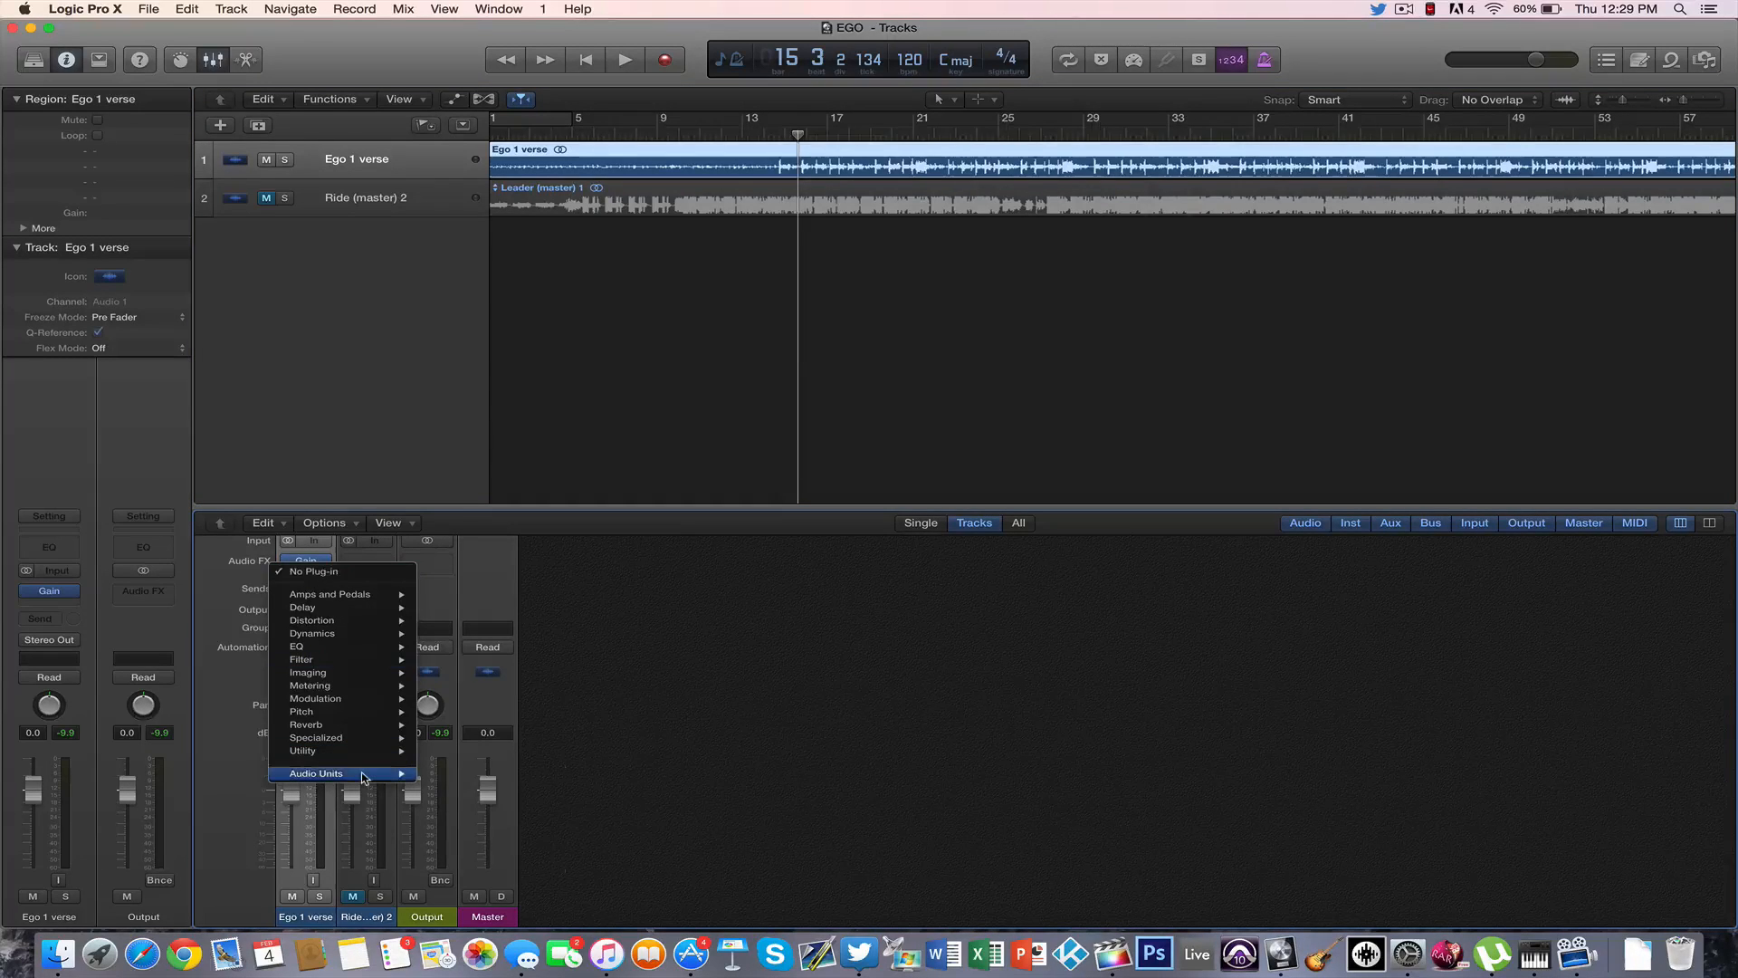
{"action": "mouse_move", "coordinate": [364, 777]}
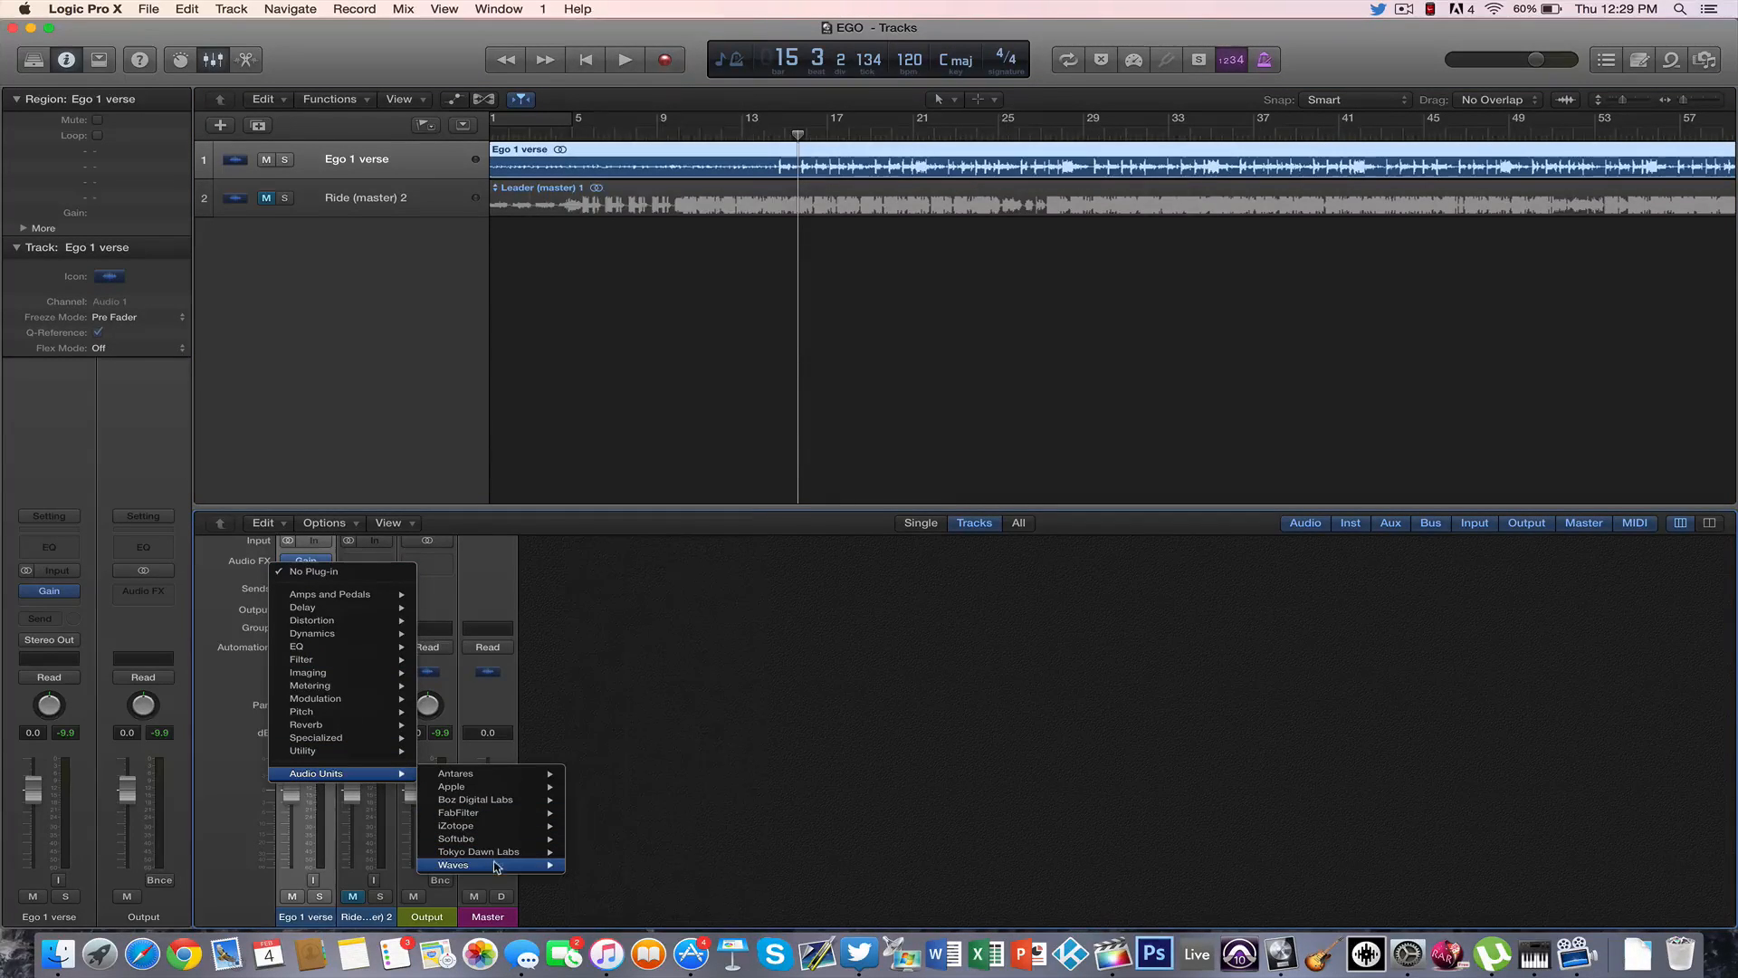
{"action": "mouse_move", "coordinate": [498, 865]}
{"action": "scroll", "coordinate": [637, 617], "scroll_direction": "down", "scroll_amount": 4}
{"action": "scroll", "coordinate": [663, 699], "scroll_direction": "down", "scroll_amount": 10}
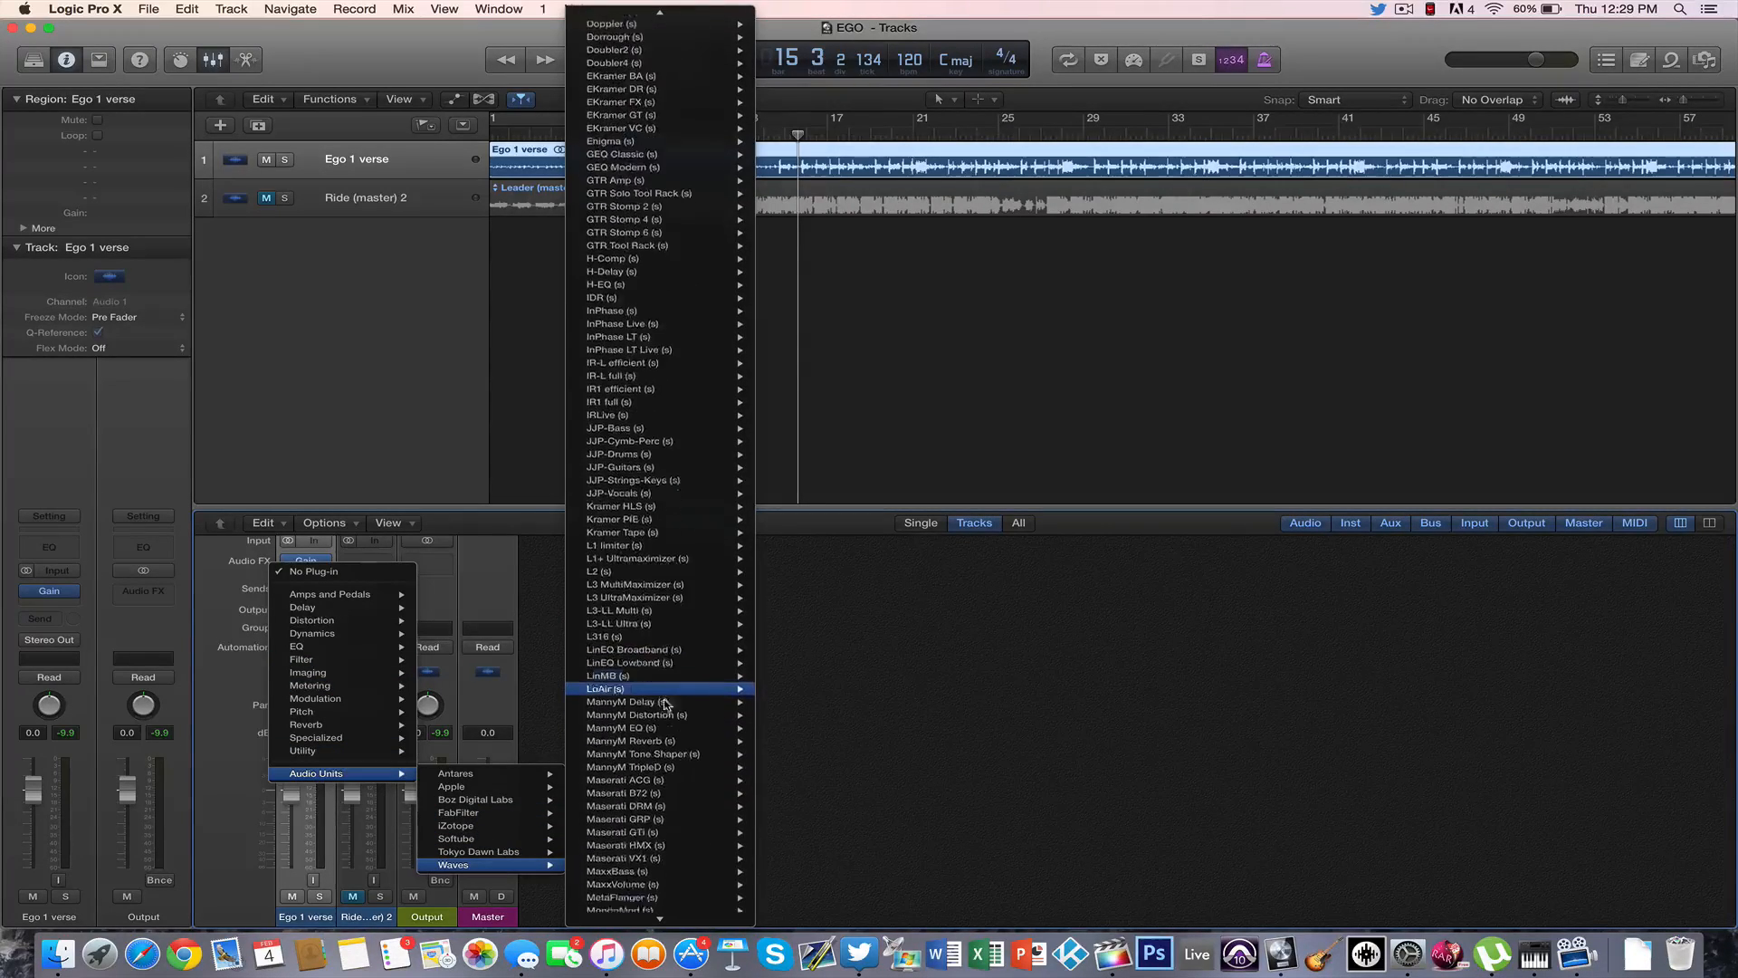
{"action": "scroll", "coordinate": [665, 704], "scroll_direction": "down", "scroll_amount": 3}
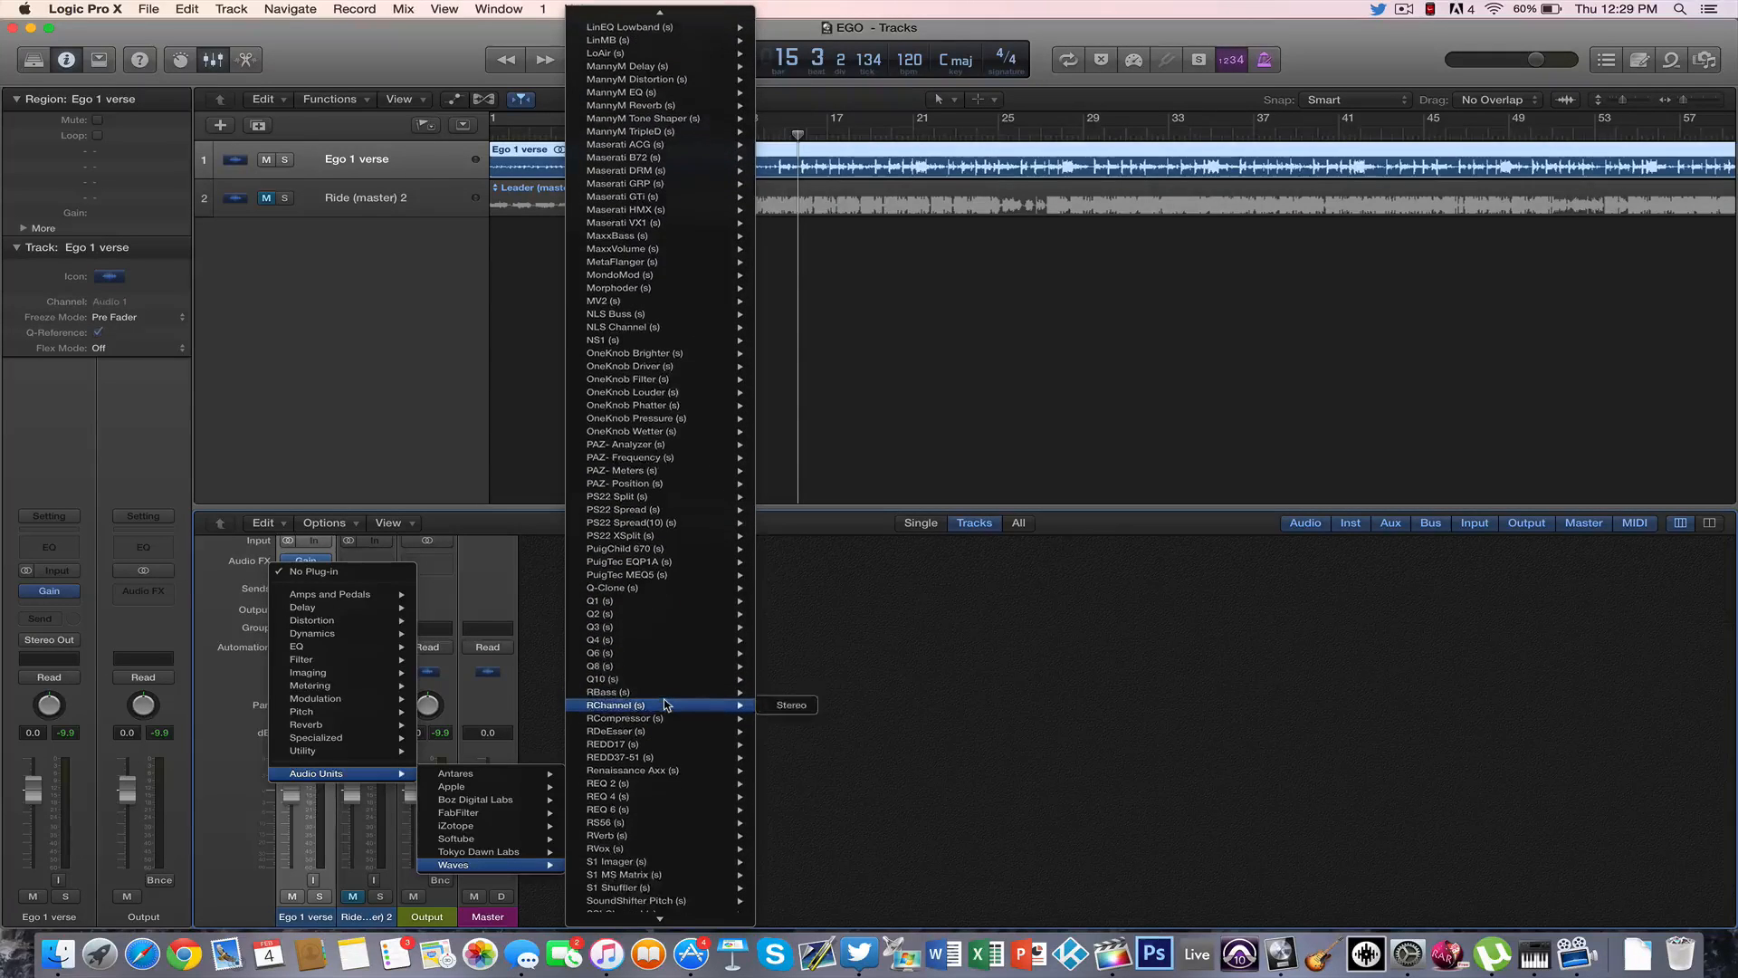
{"action": "scroll", "coordinate": [666, 704], "scroll_direction": "down", "scroll_amount": 7}
{"action": "mouse_move", "coordinate": [666, 704]}
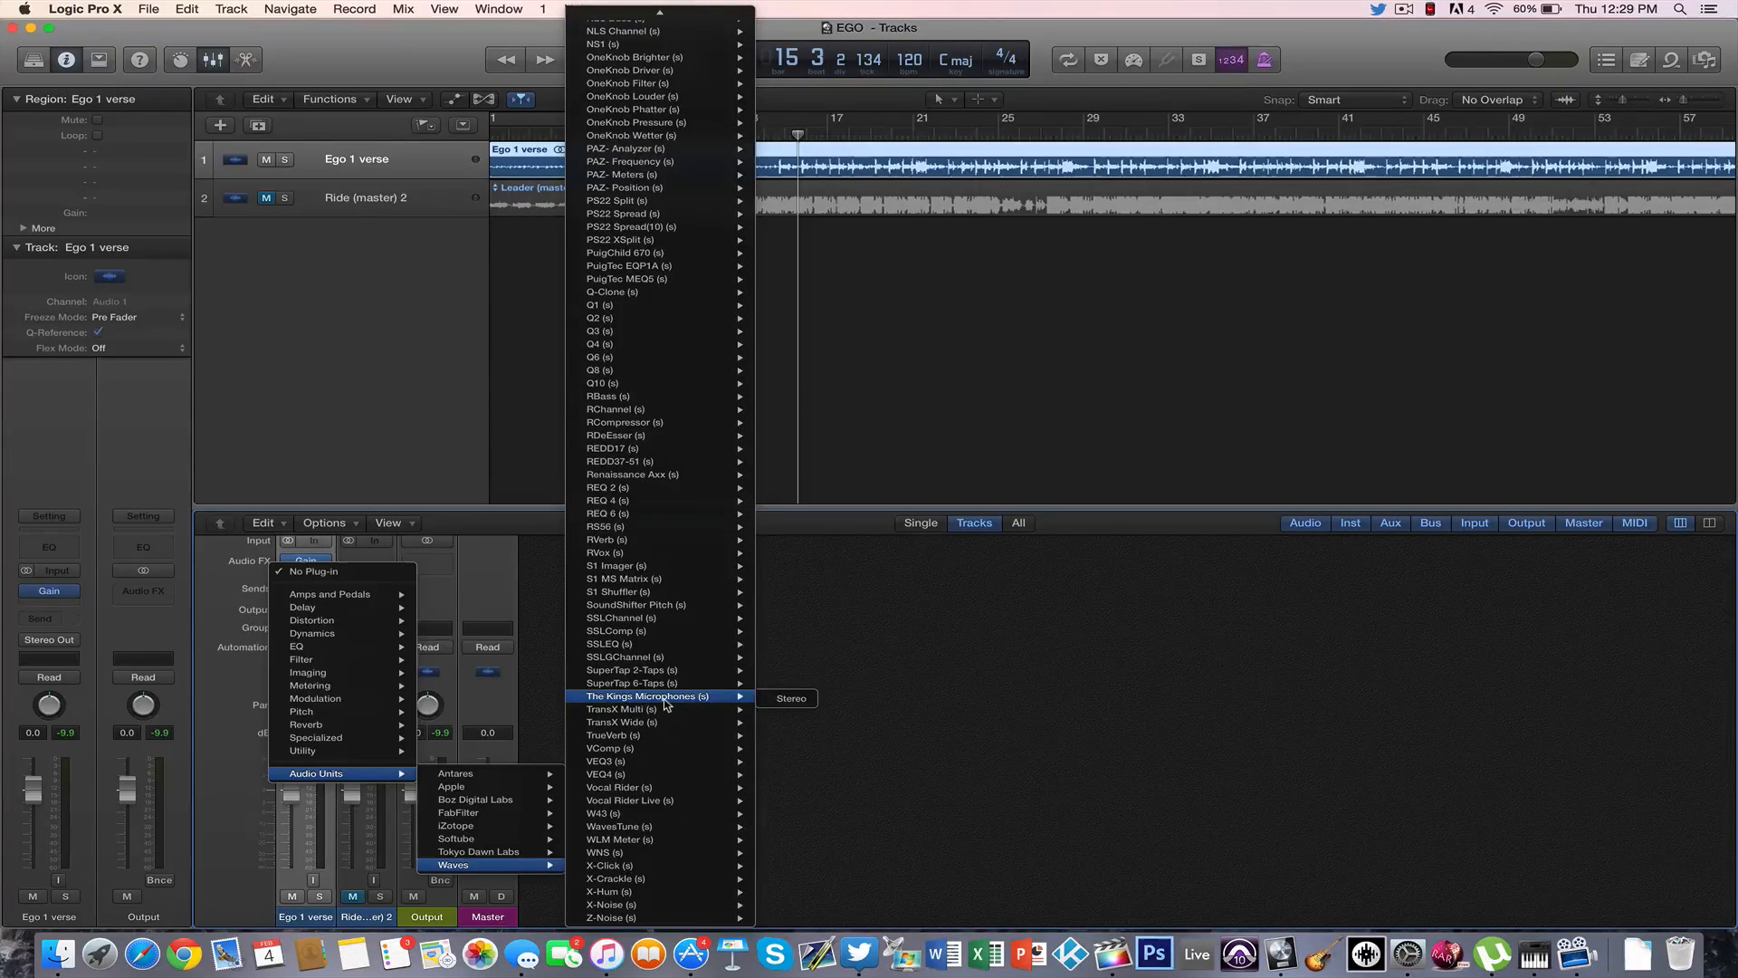
{"action": "mouse_move", "coordinate": [645, 634]}
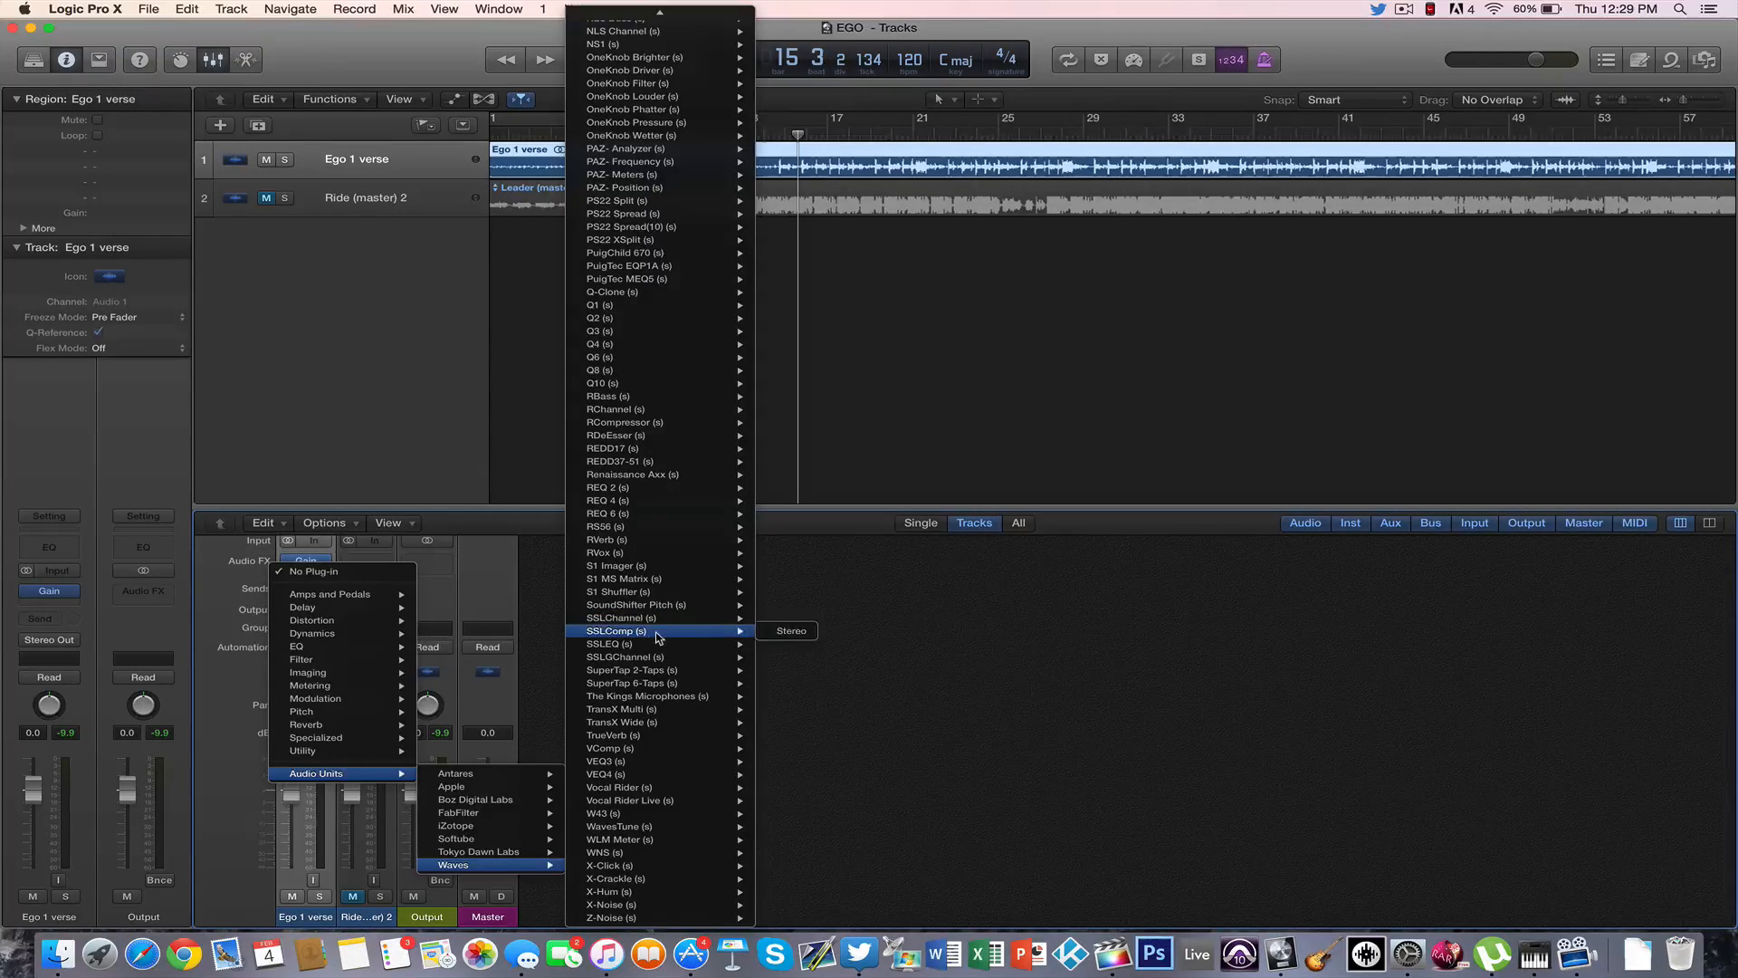
{"action": "left_click", "coordinate": [790, 632]}
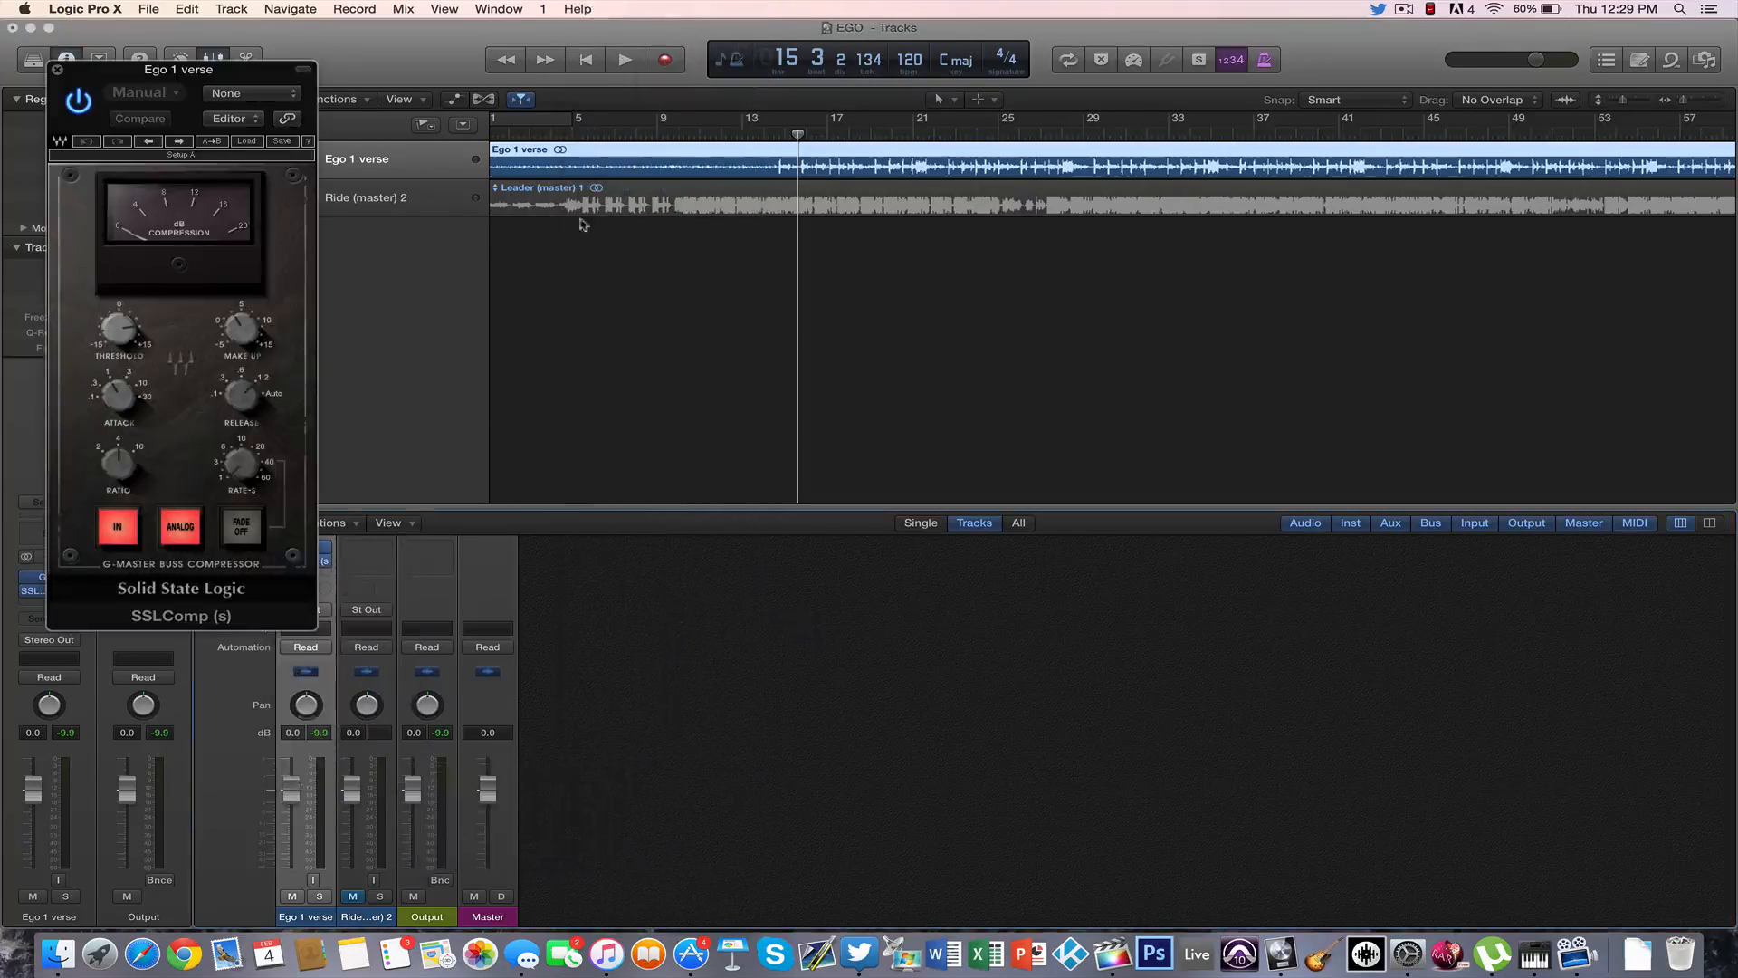
{"action": "left_click", "coordinate": [247, 140]}
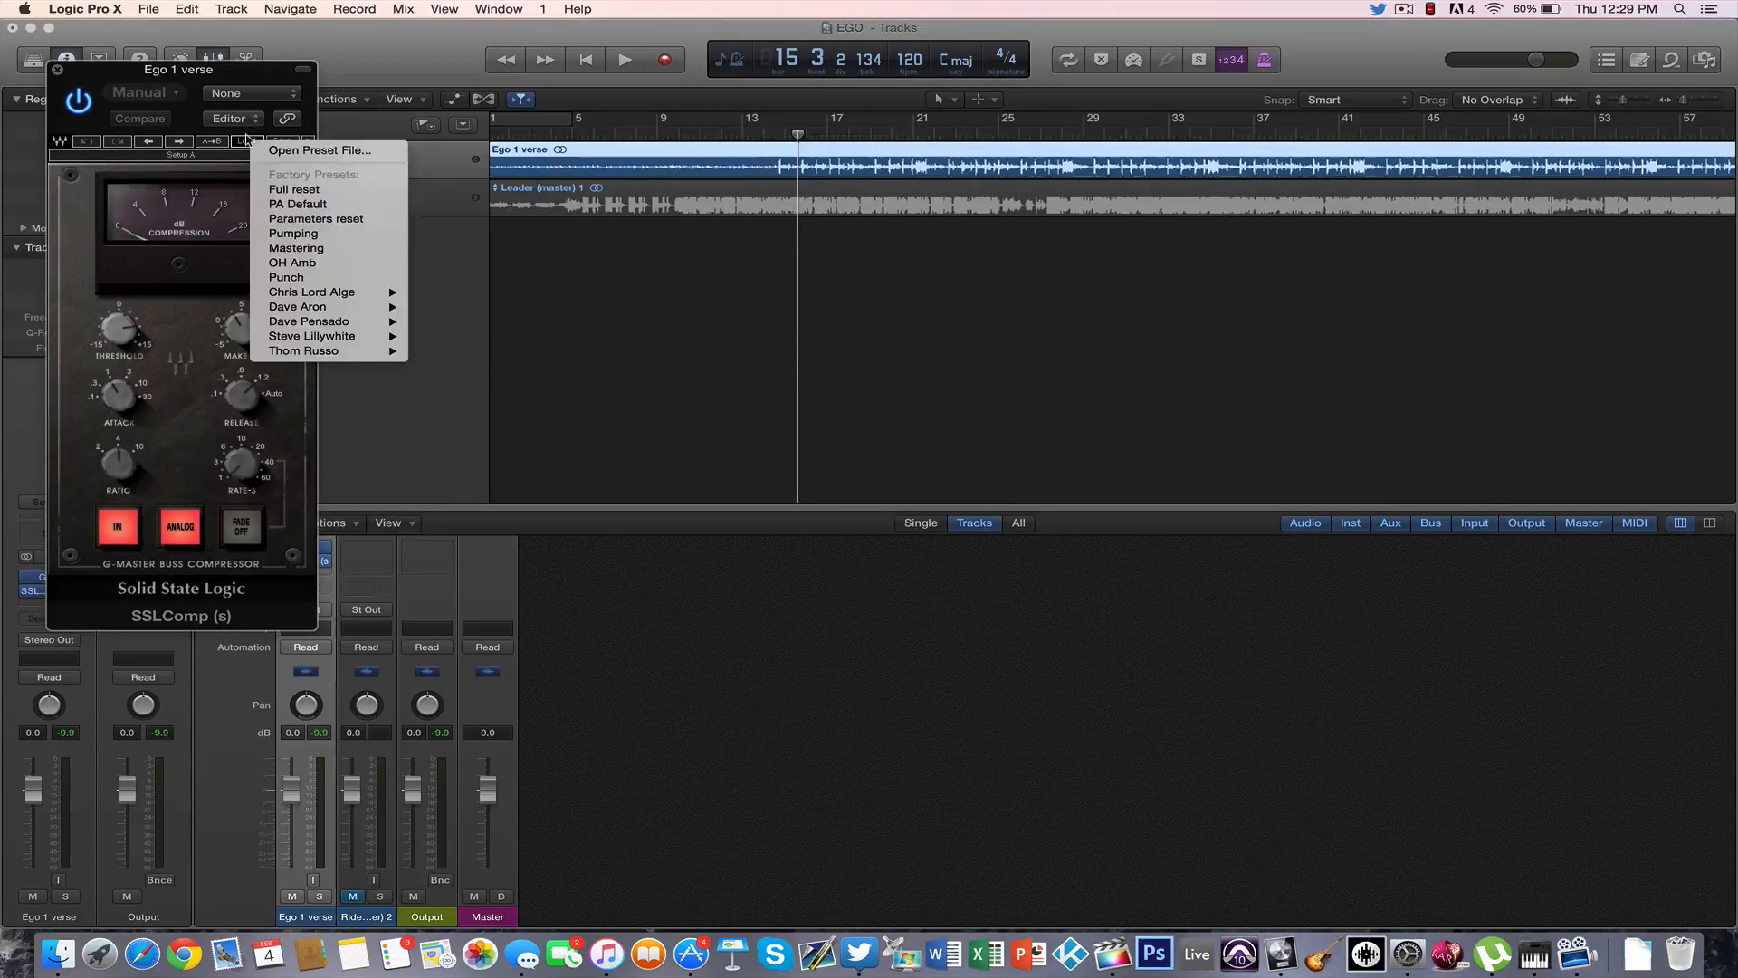
{"action": "left_click", "coordinate": [280, 253]}
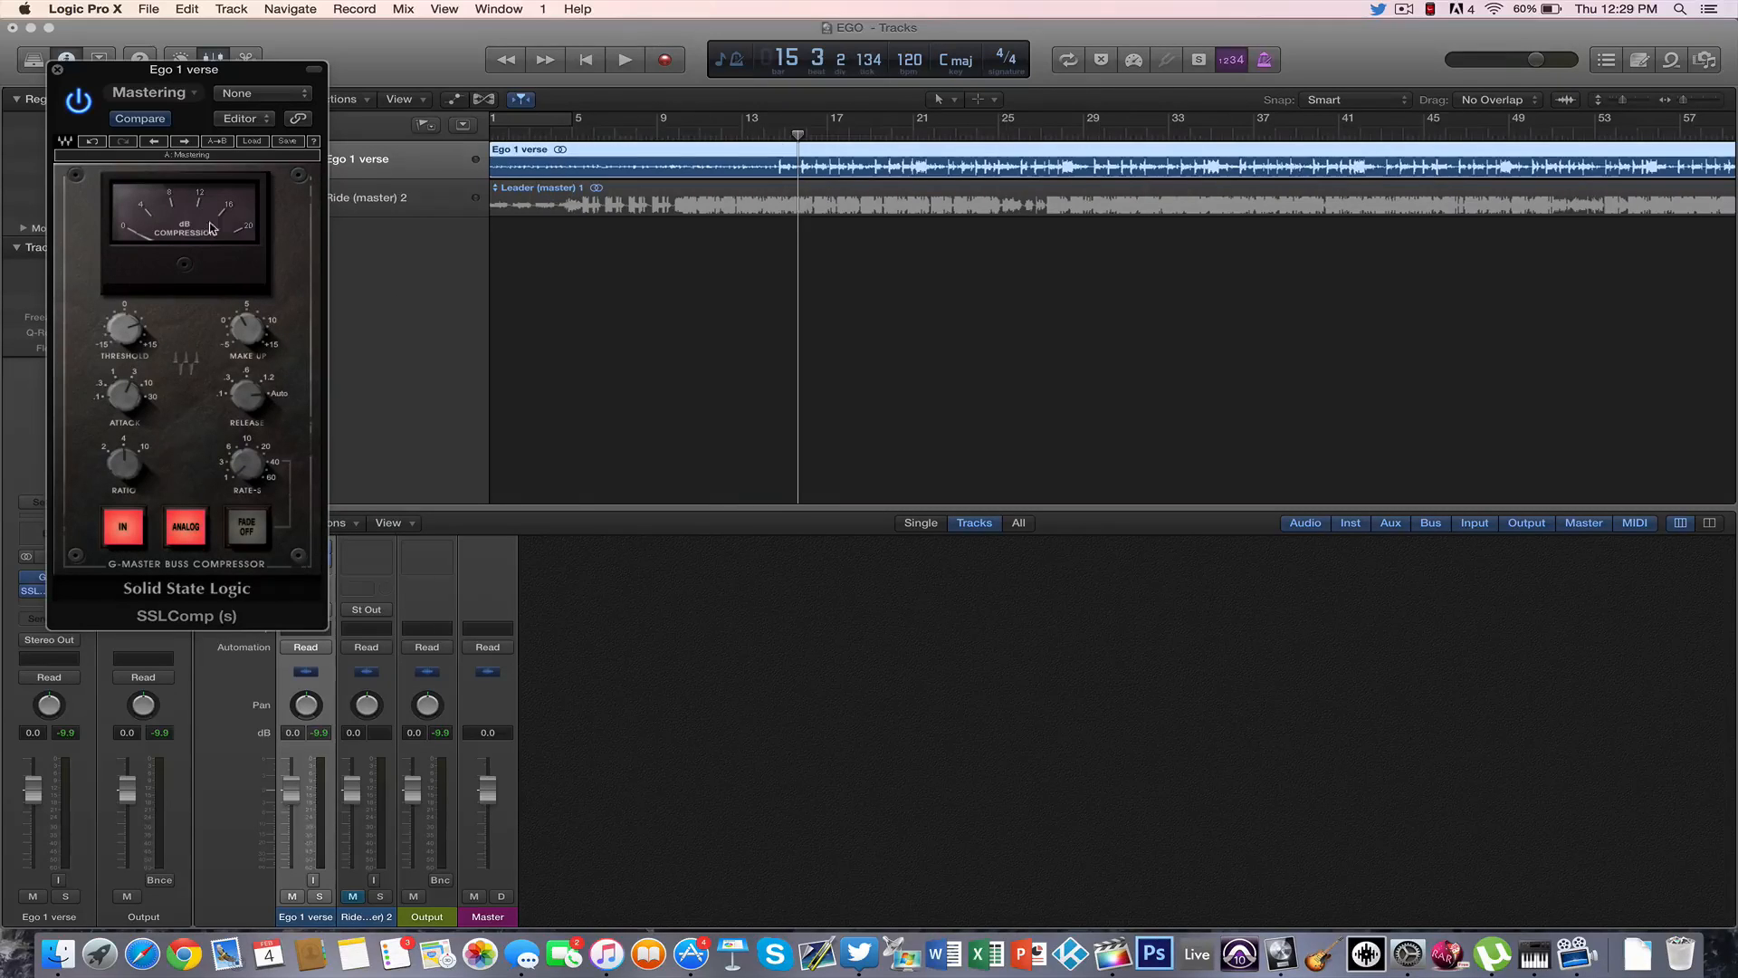
- Lower the compressor's threshold slightly and raise its make-up gain while playing back the Ego 1 verse track
{"action": "key", "text": "space"}
{"action": "mouse_move", "coordinate": [124, 329]}
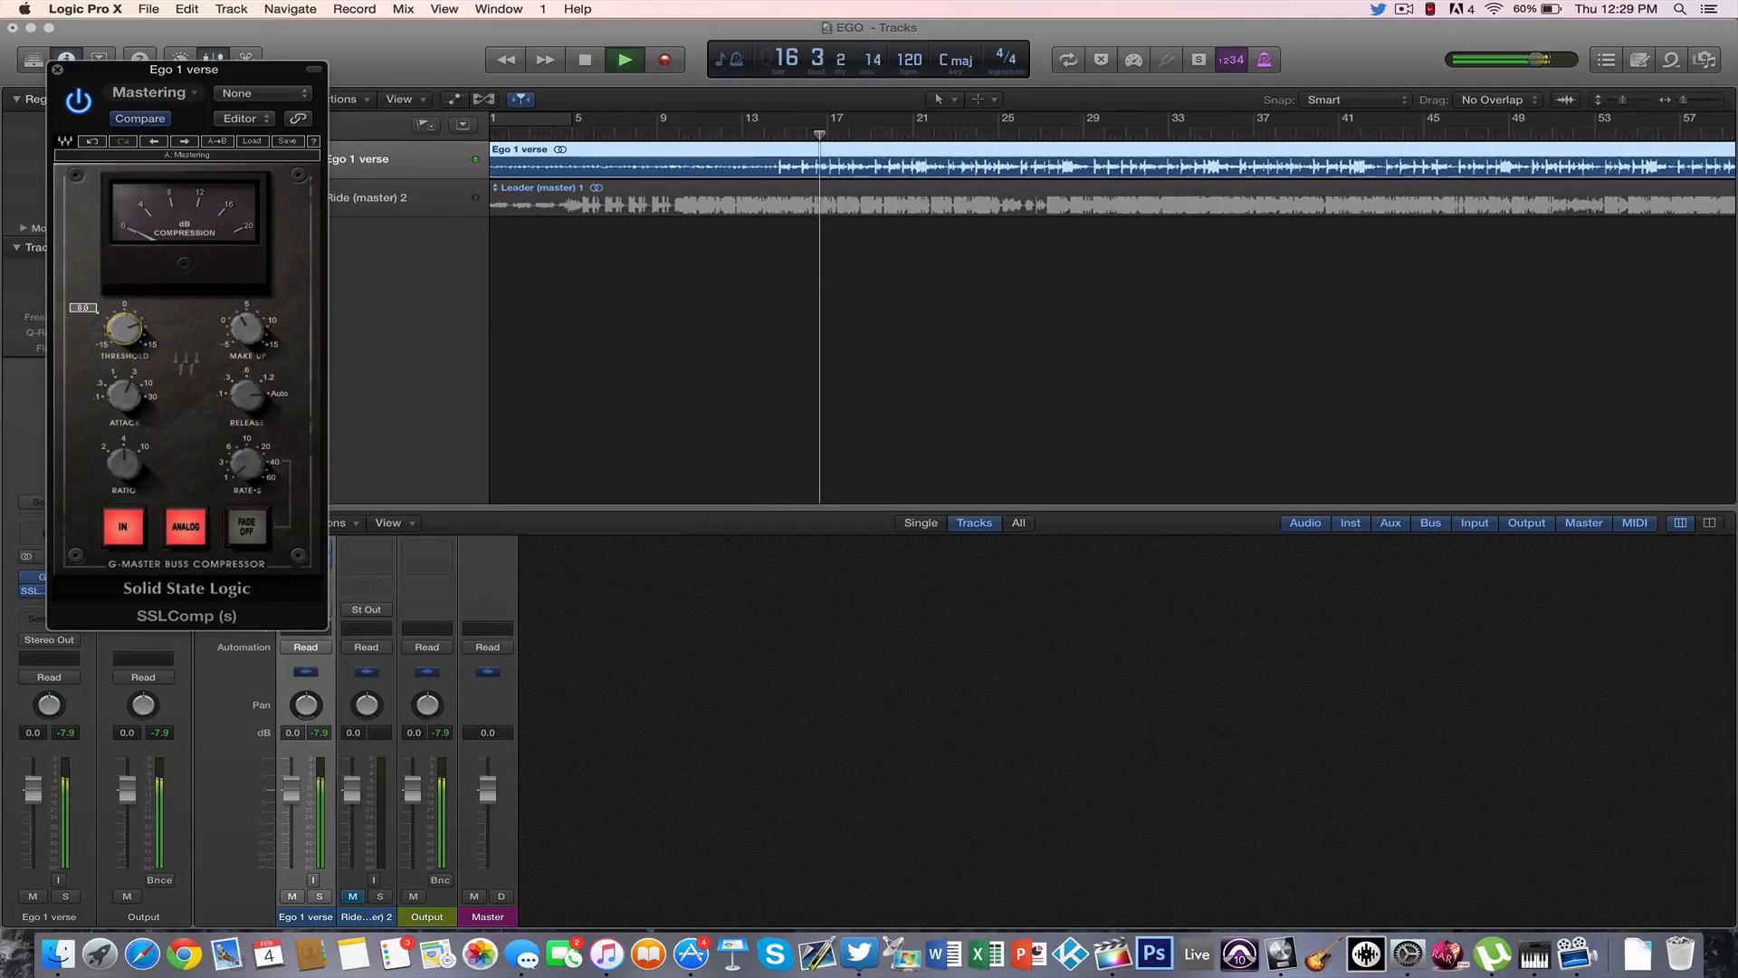
{"action": "left_click_drag", "start_coordinate": [124, 328], "coordinate": [115, 331]}
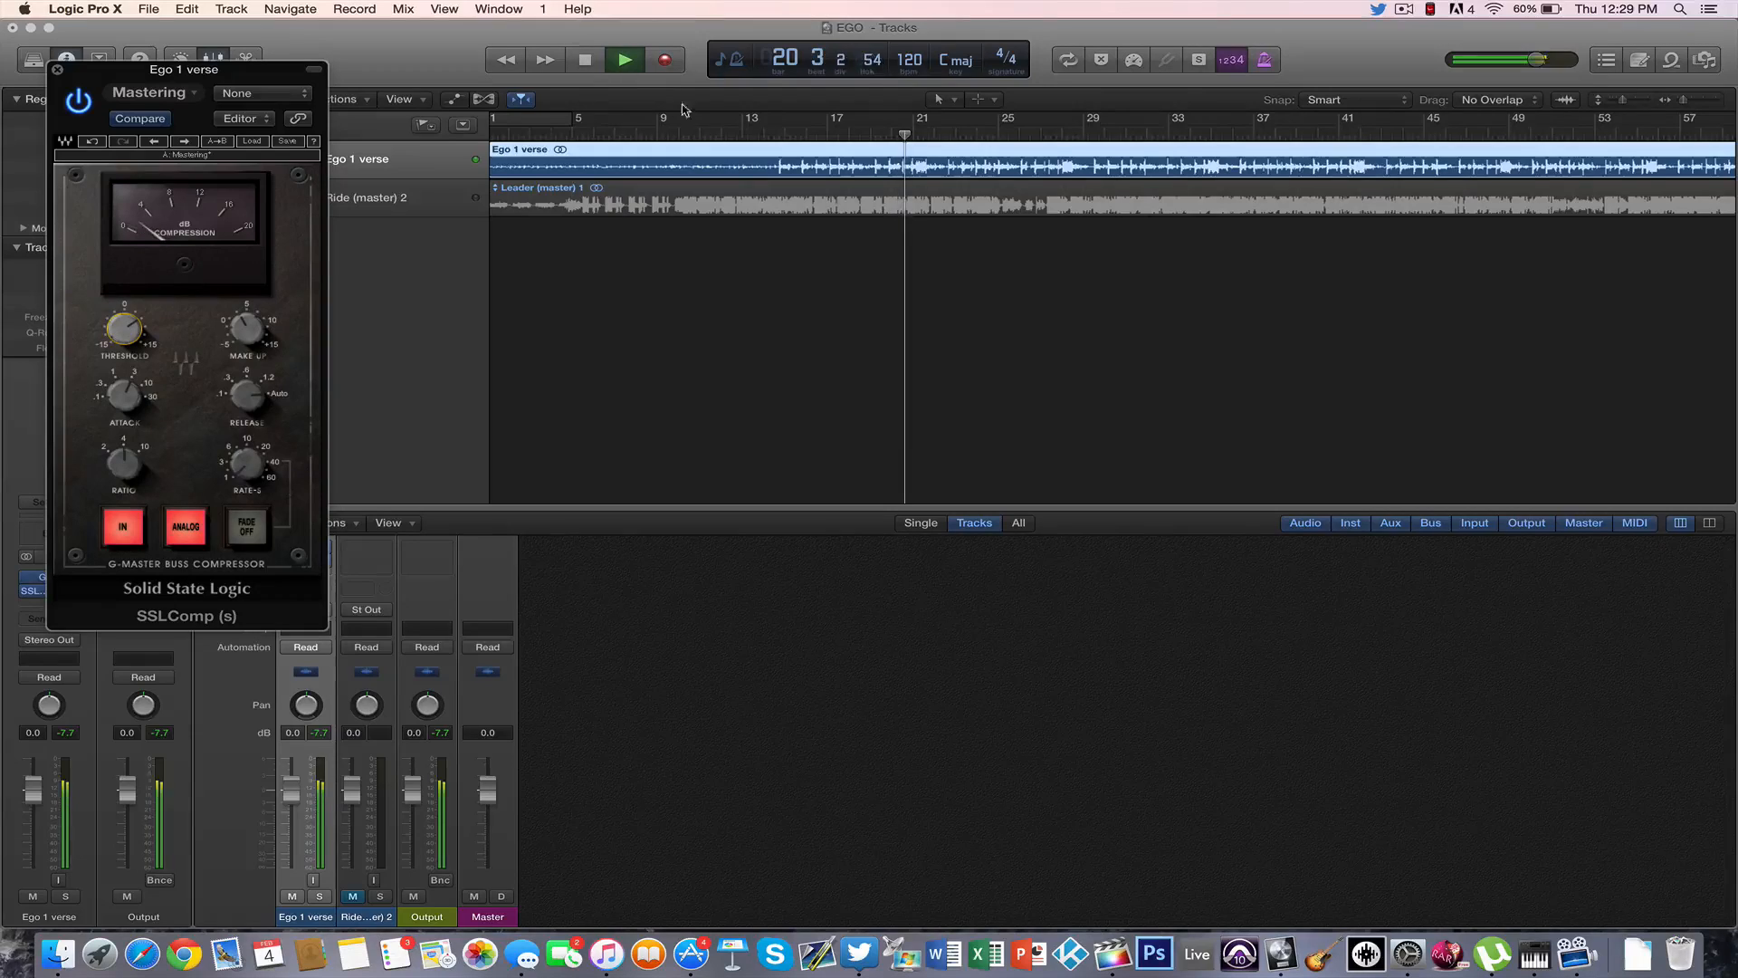
{"action": "mouse_move", "coordinate": [129, 315]}
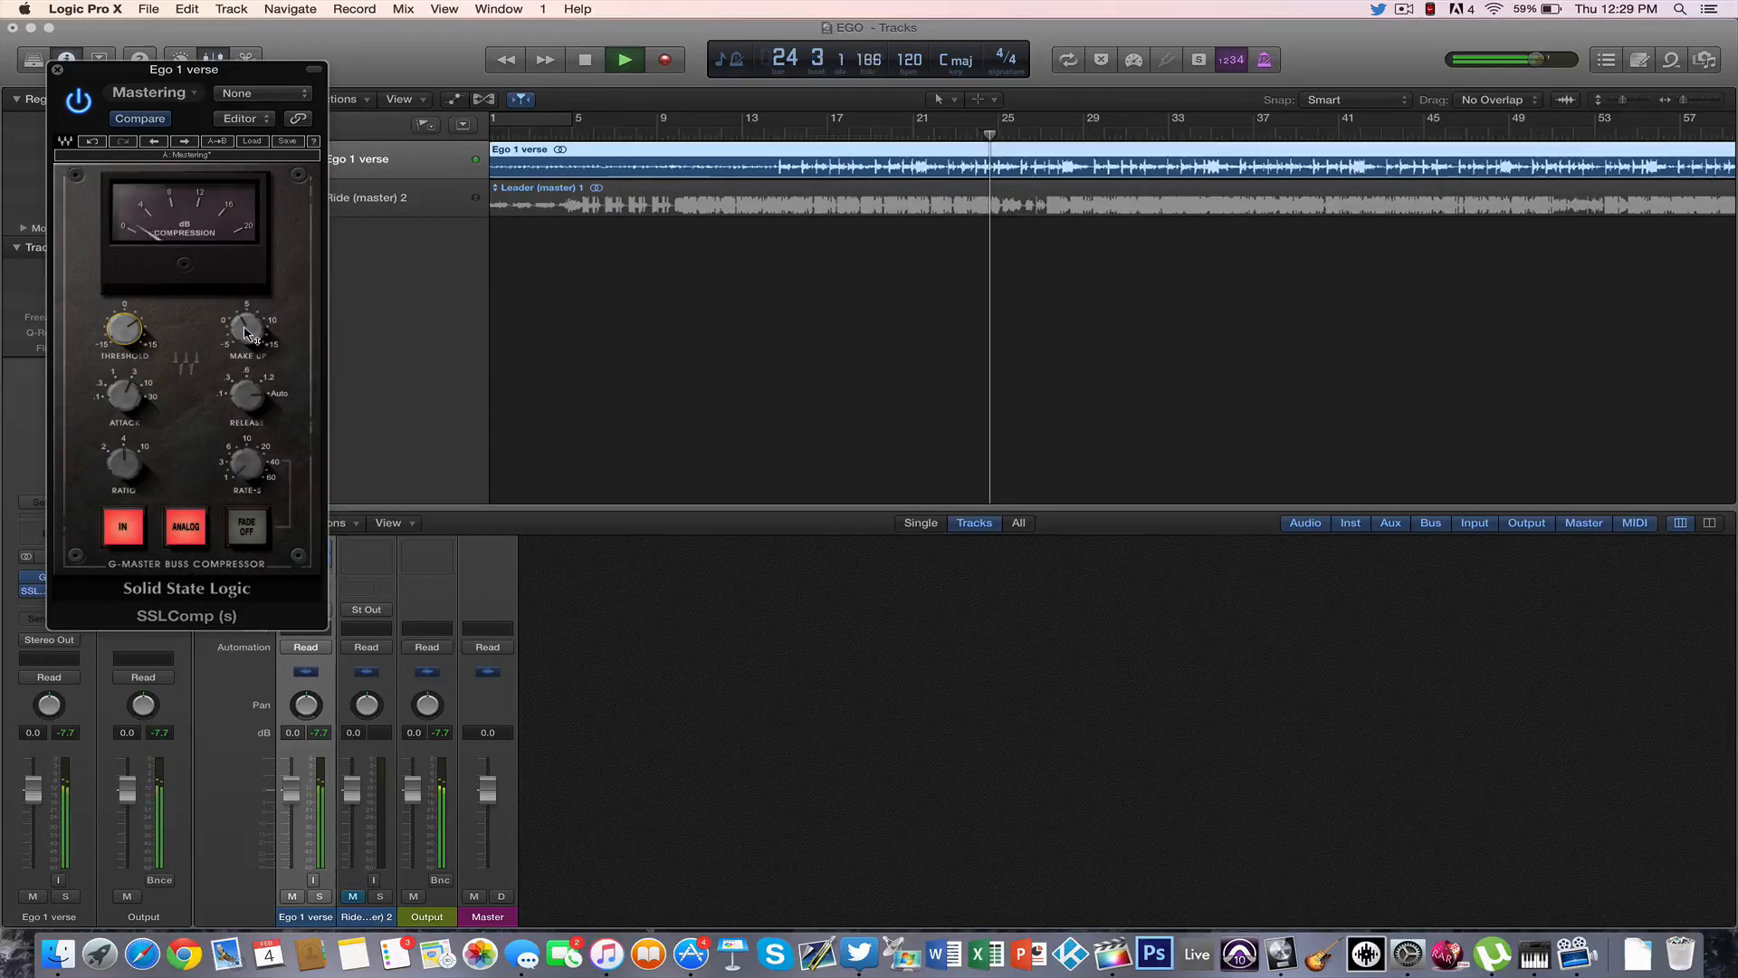
{"action": "left_click_drag", "start_coordinate": [246, 333], "coordinate": [250, 331]}
{"action": "key", "text": "space"}
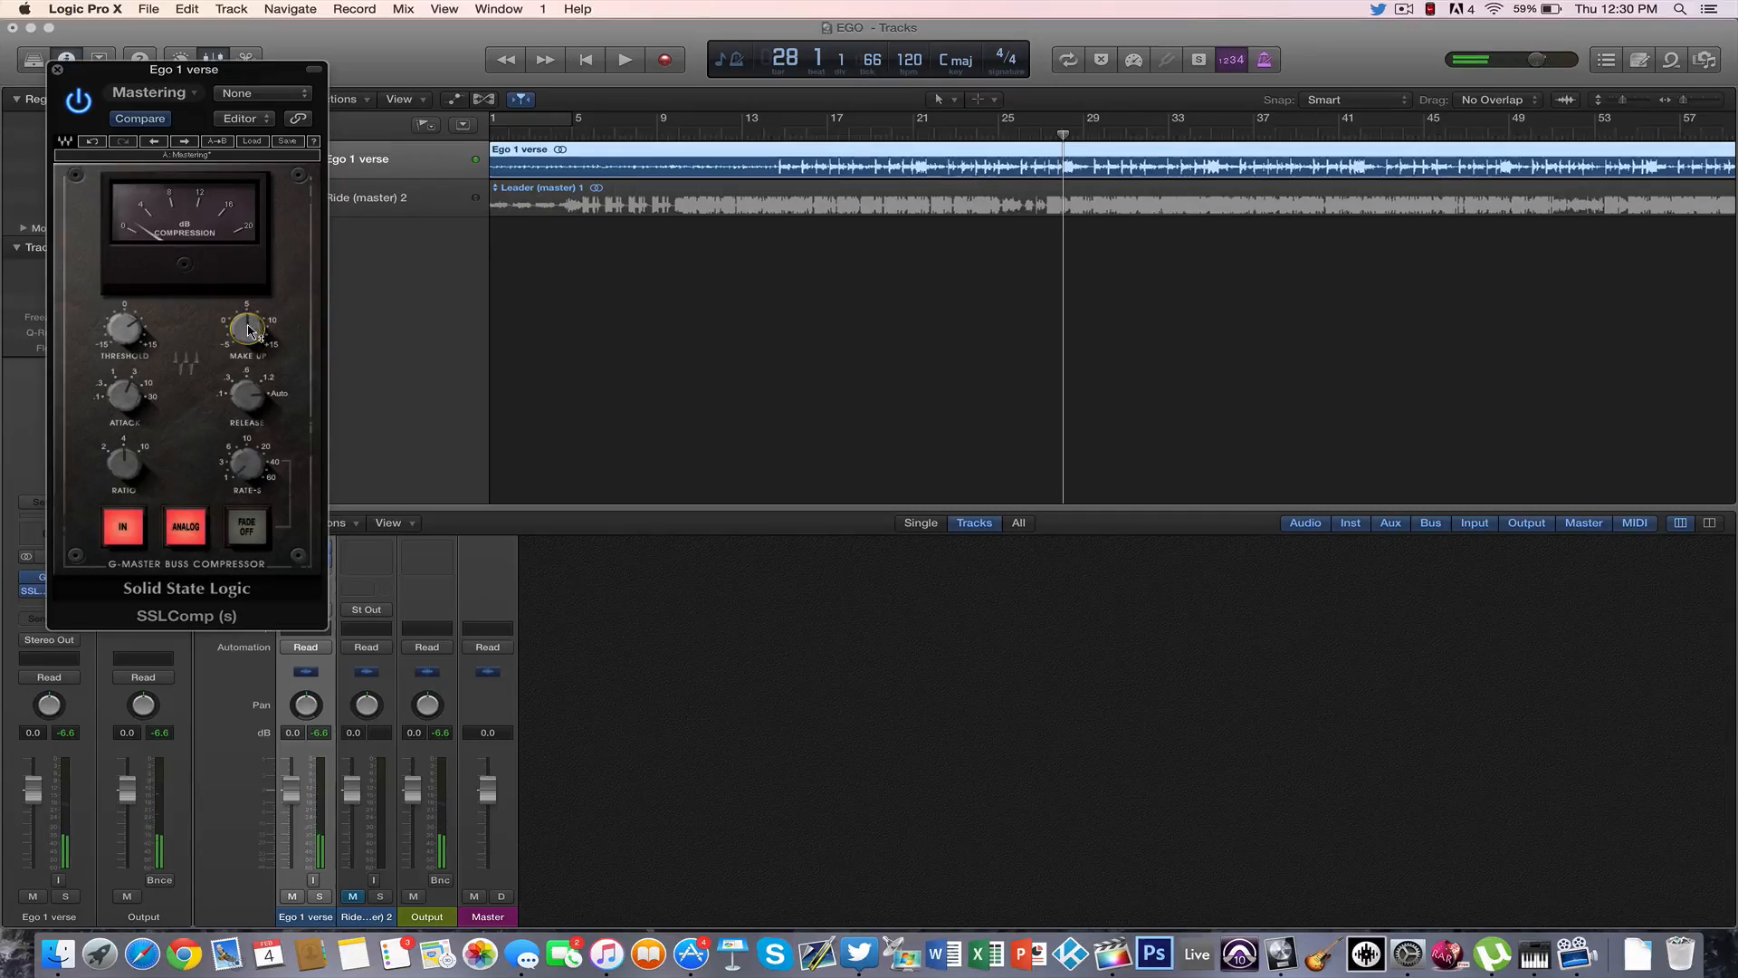
- Close the SSLComp window and add the stereo Waves API-550B (s) equalizer after it on the Ego 1 verse channel
{"action": "mouse_move", "coordinate": [250, 330]}
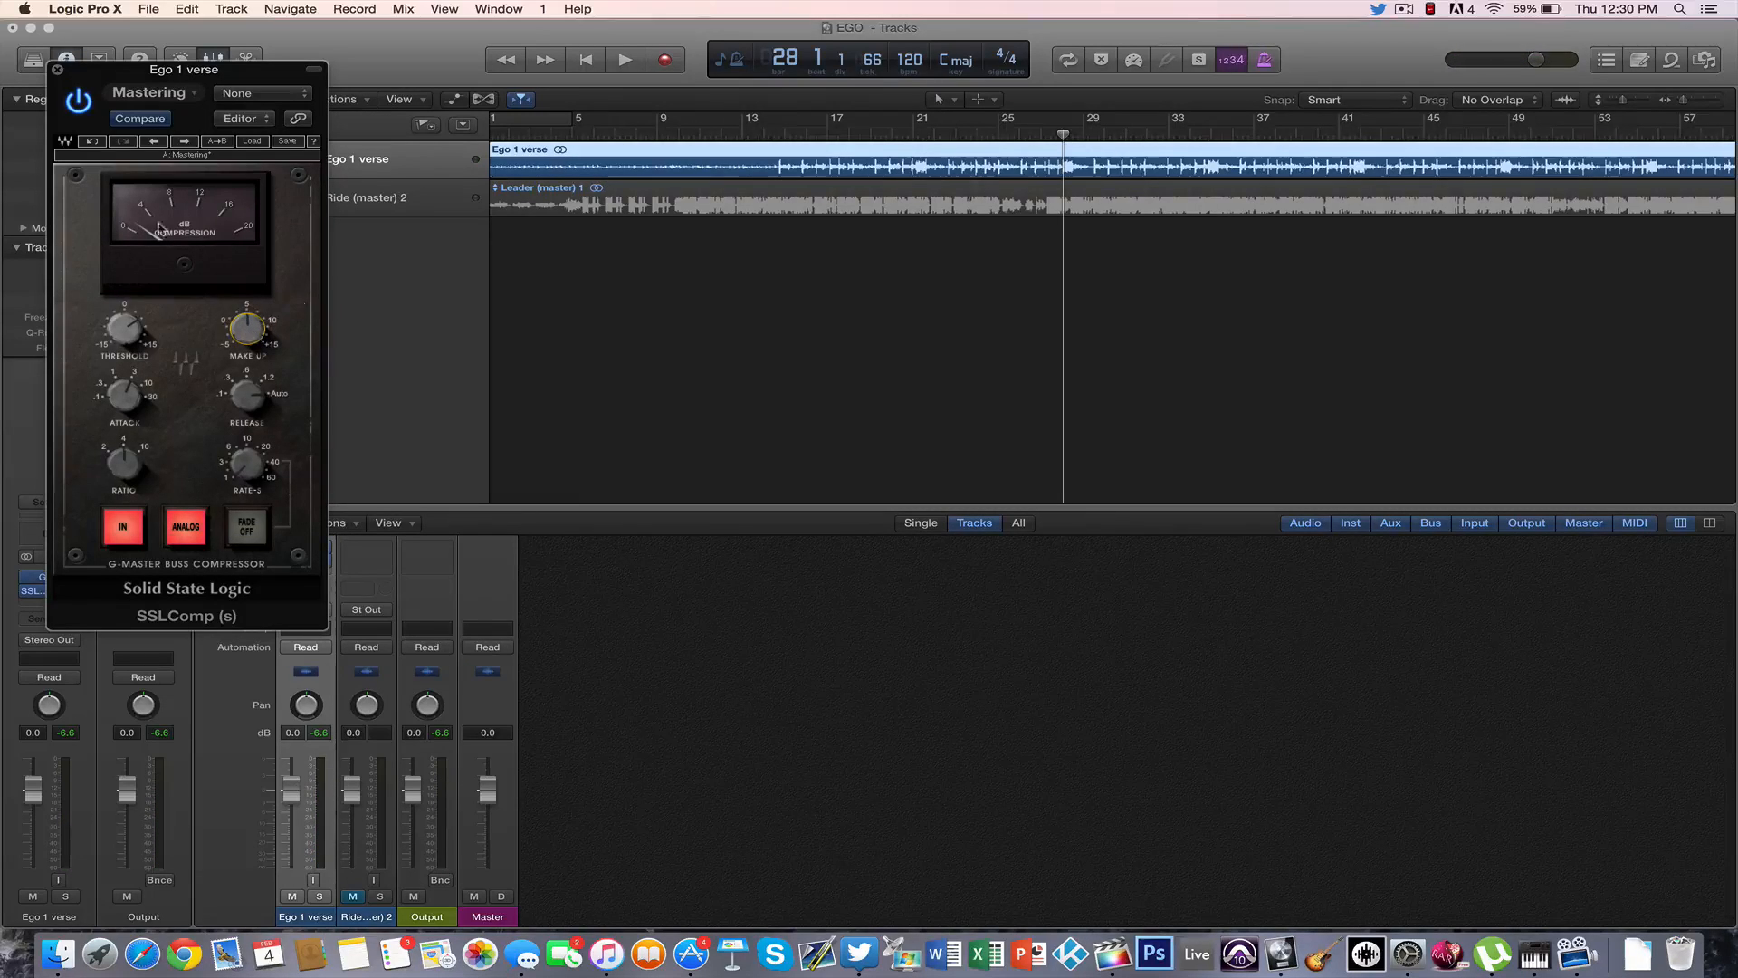
{"action": "left_click", "coordinate": [56, 70]}
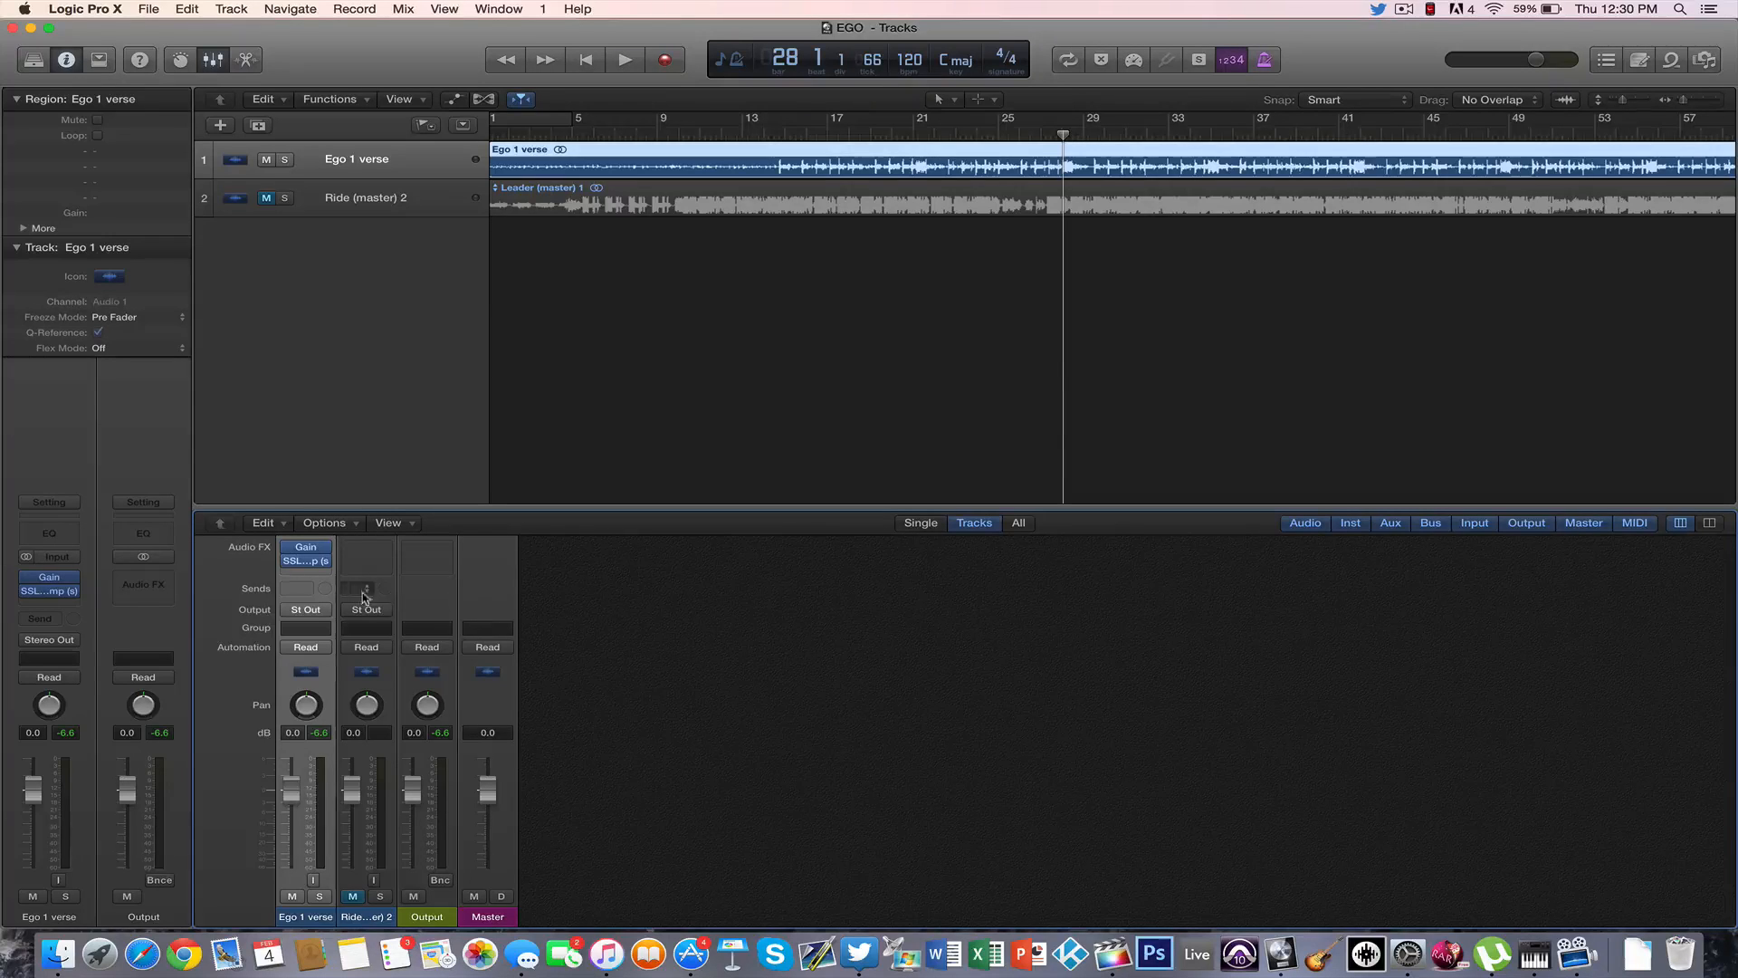
{"action": "scroll", "coordinate": [413, 598], "scroll_direction": "up", "scroll_amount": 1}
{"action": "scroll", "coordinate": [413, 597], "scroll_direction": "up", "scroll_amount": 2}
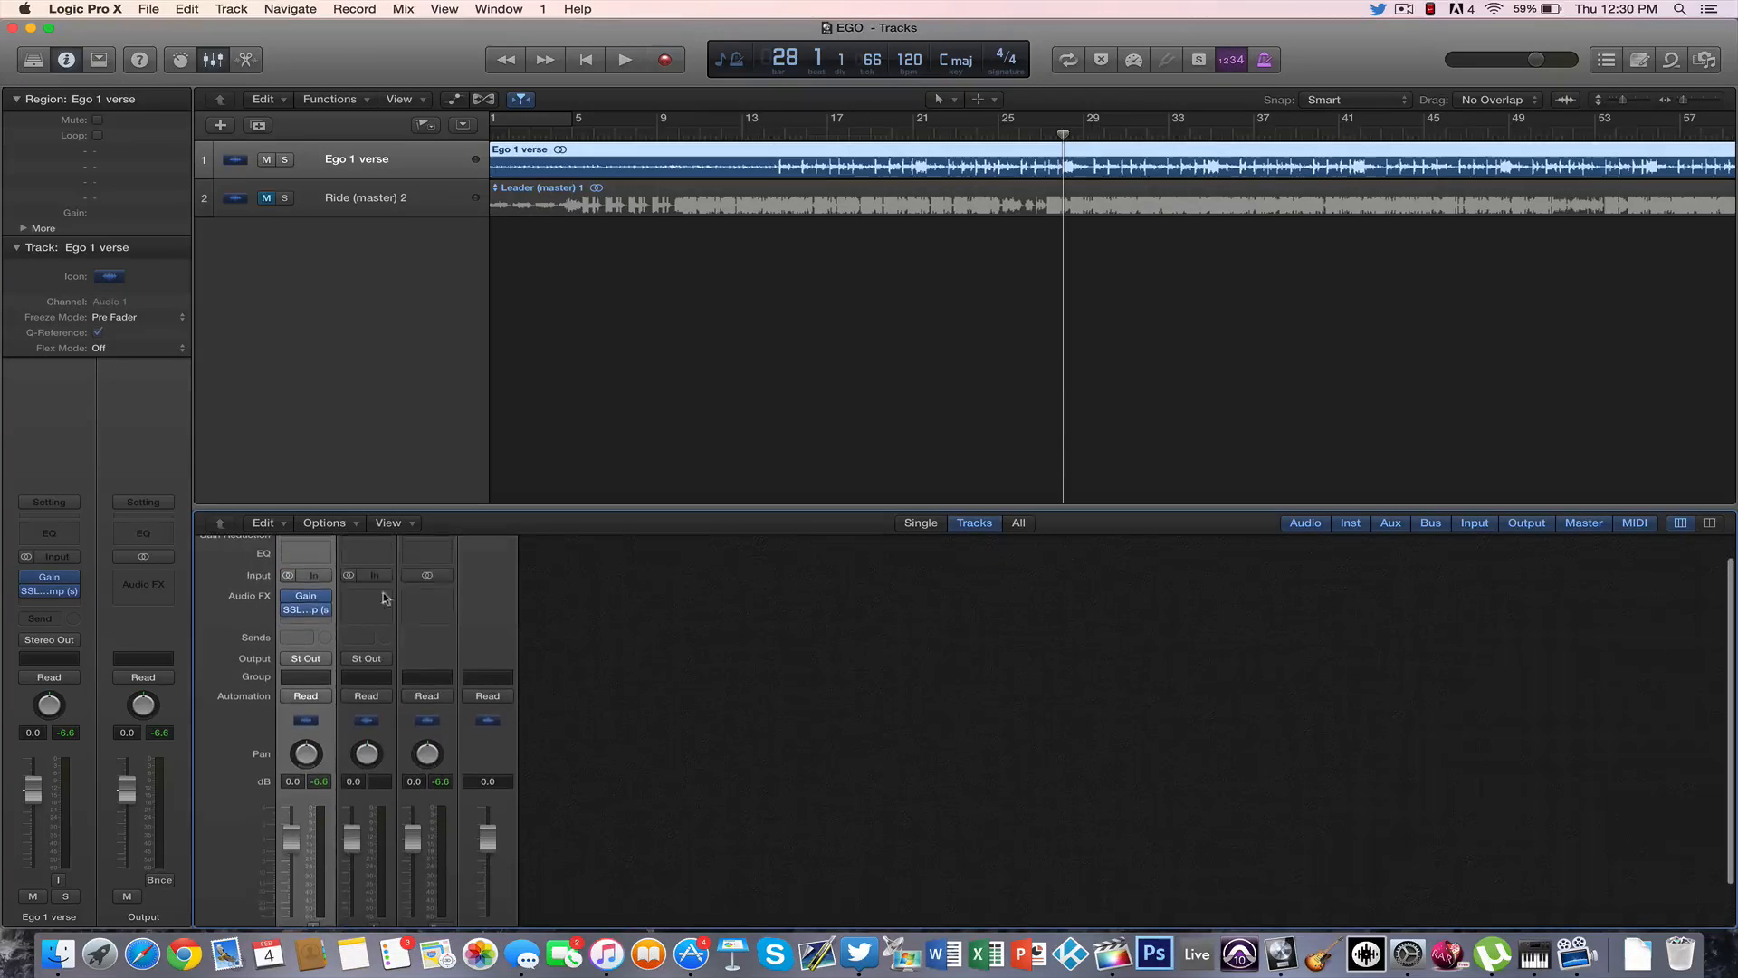
{"action": "left_click", "coordinate": [307, 621]}
{"action": "mouse_move", "coordinate": [344, 824]}
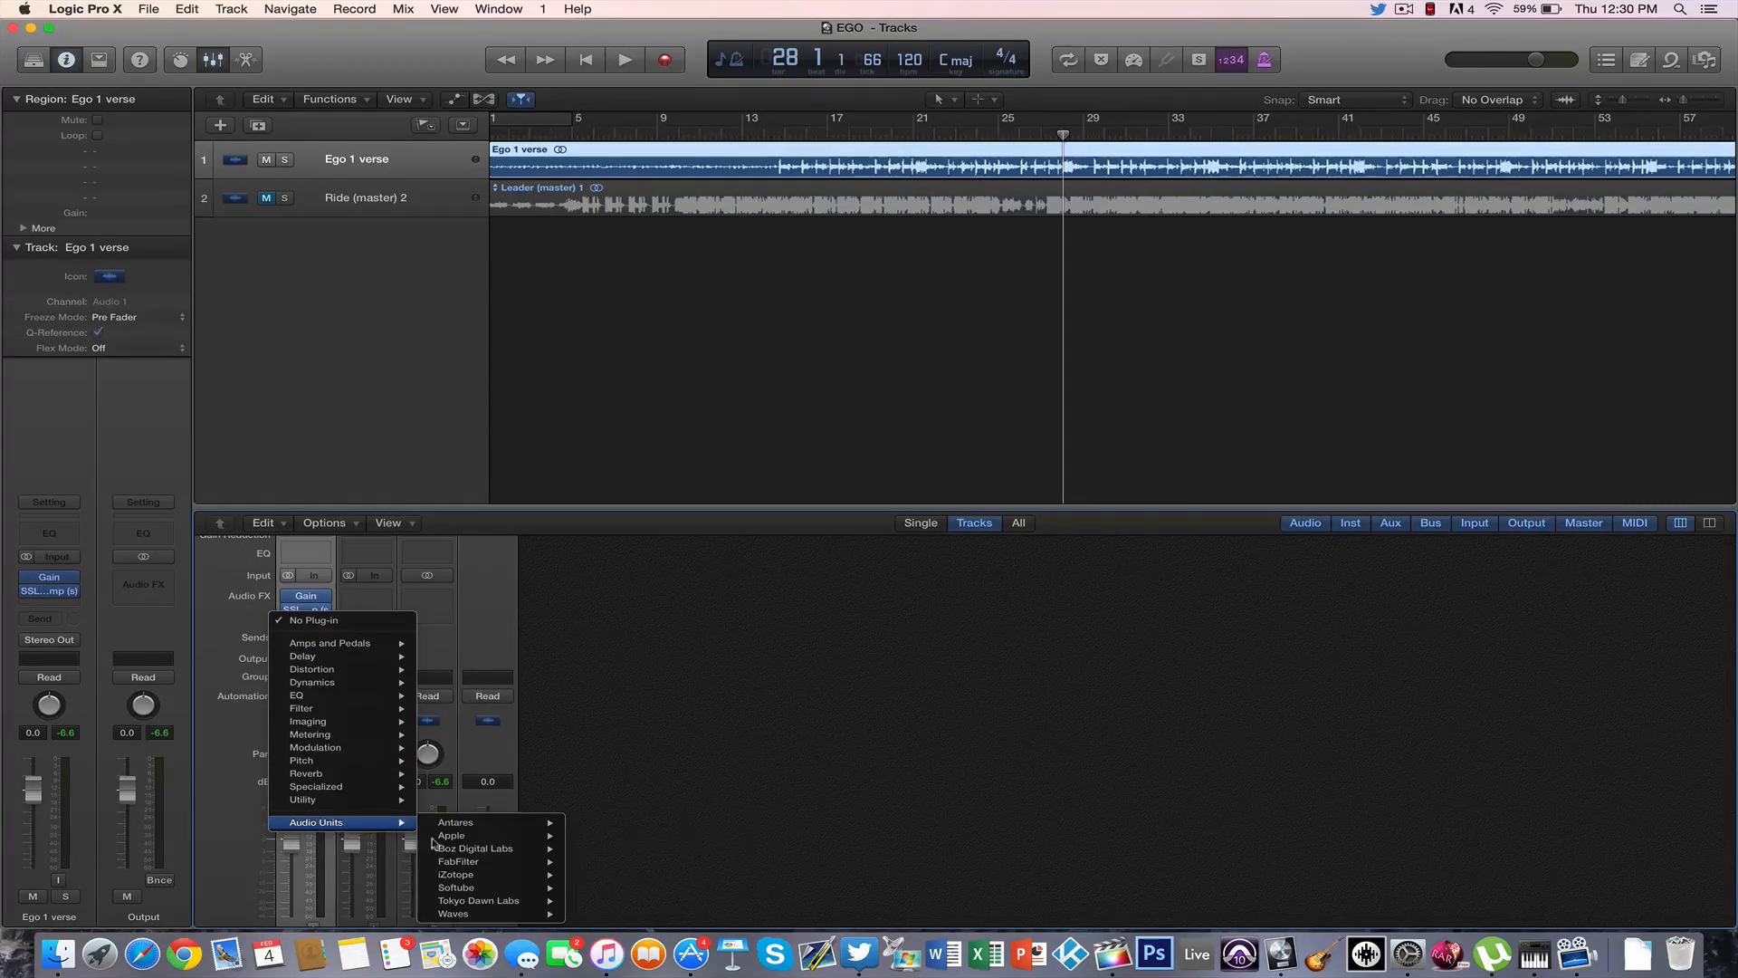
{"action": "mouse_move", "coordinate": [493, 911]}
{"action": "mouse_move", "coordinate": [677, 382]}
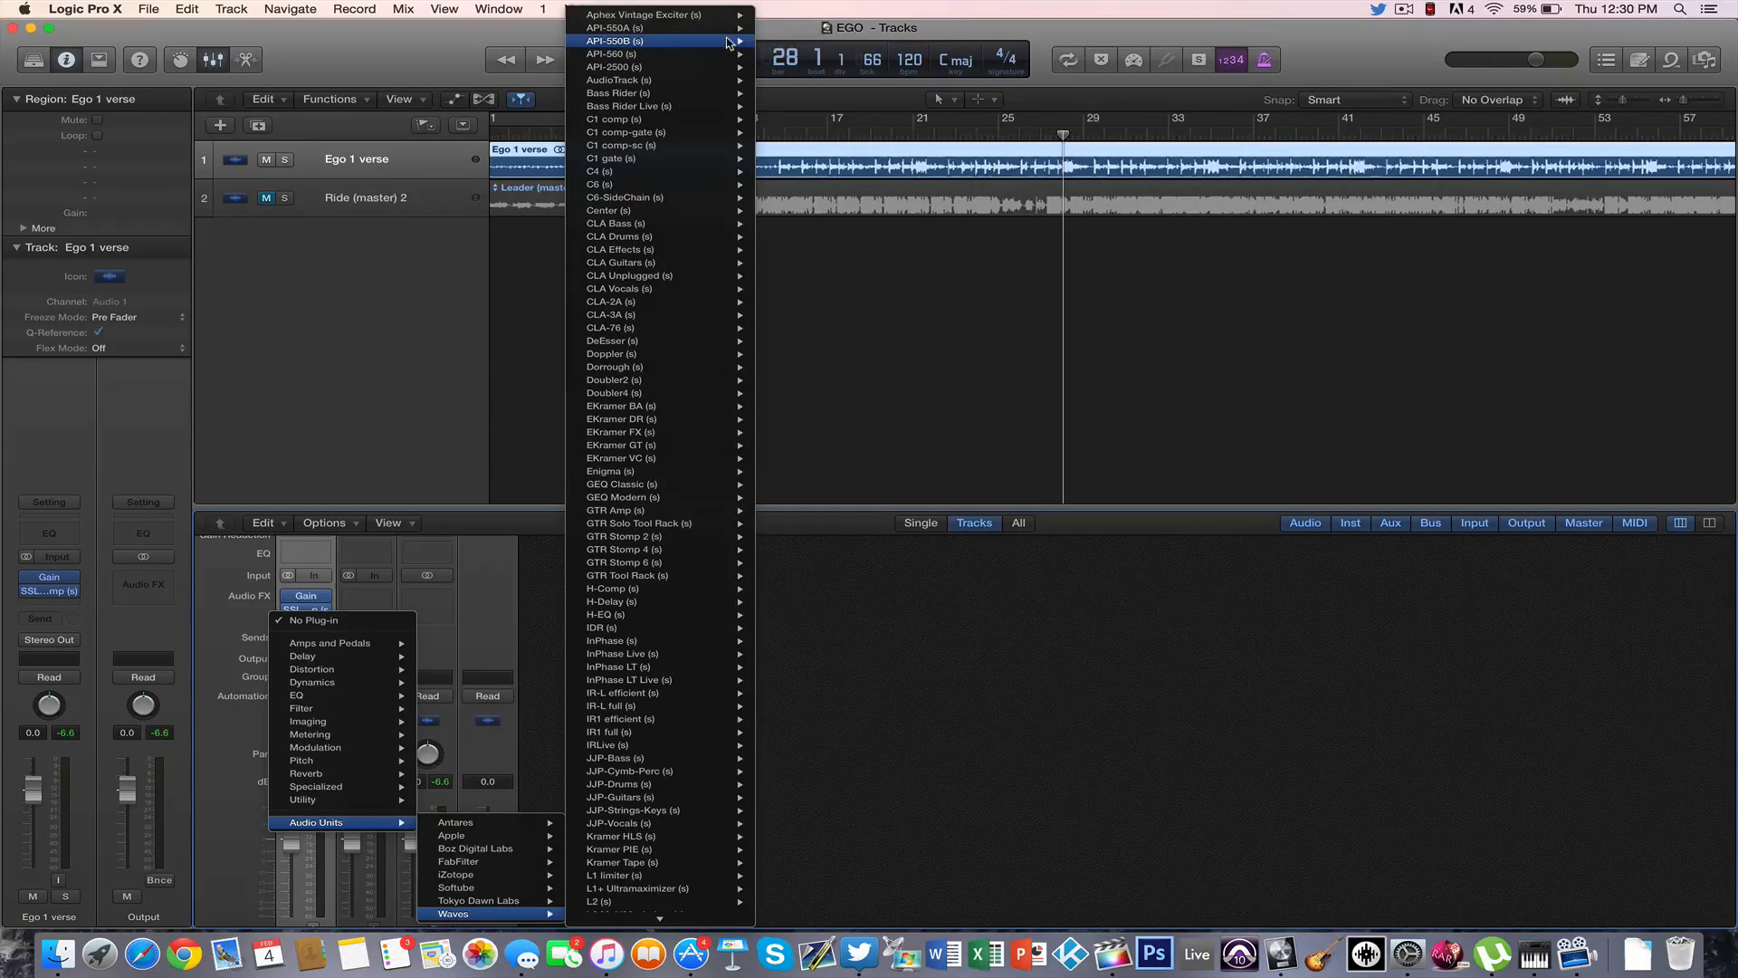
{"action": "mouse_move", "coordinate": [729, 42]}
{"action": "left_click", "coordinate": [783, 42]}
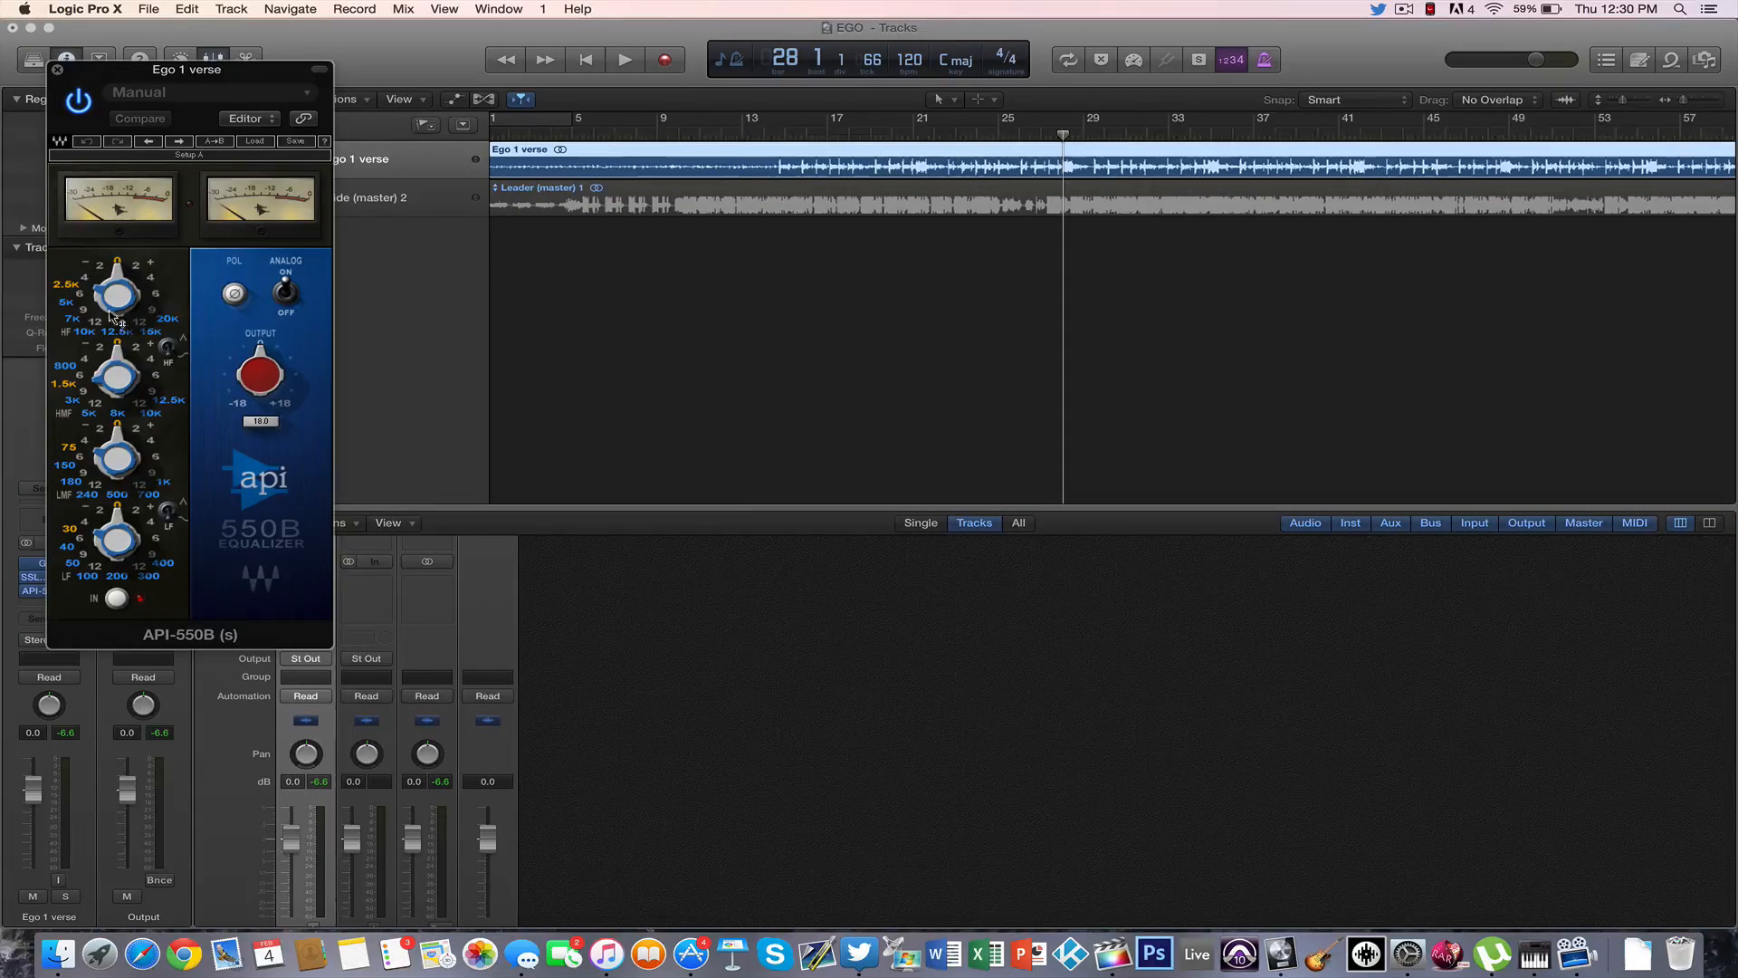
- Boost the API-550B's high-frequency band by about 2 dB at 10K, play the track from bar 14, and close the equalizer
{"action": "left_click", "coordinate": [85, 333]}
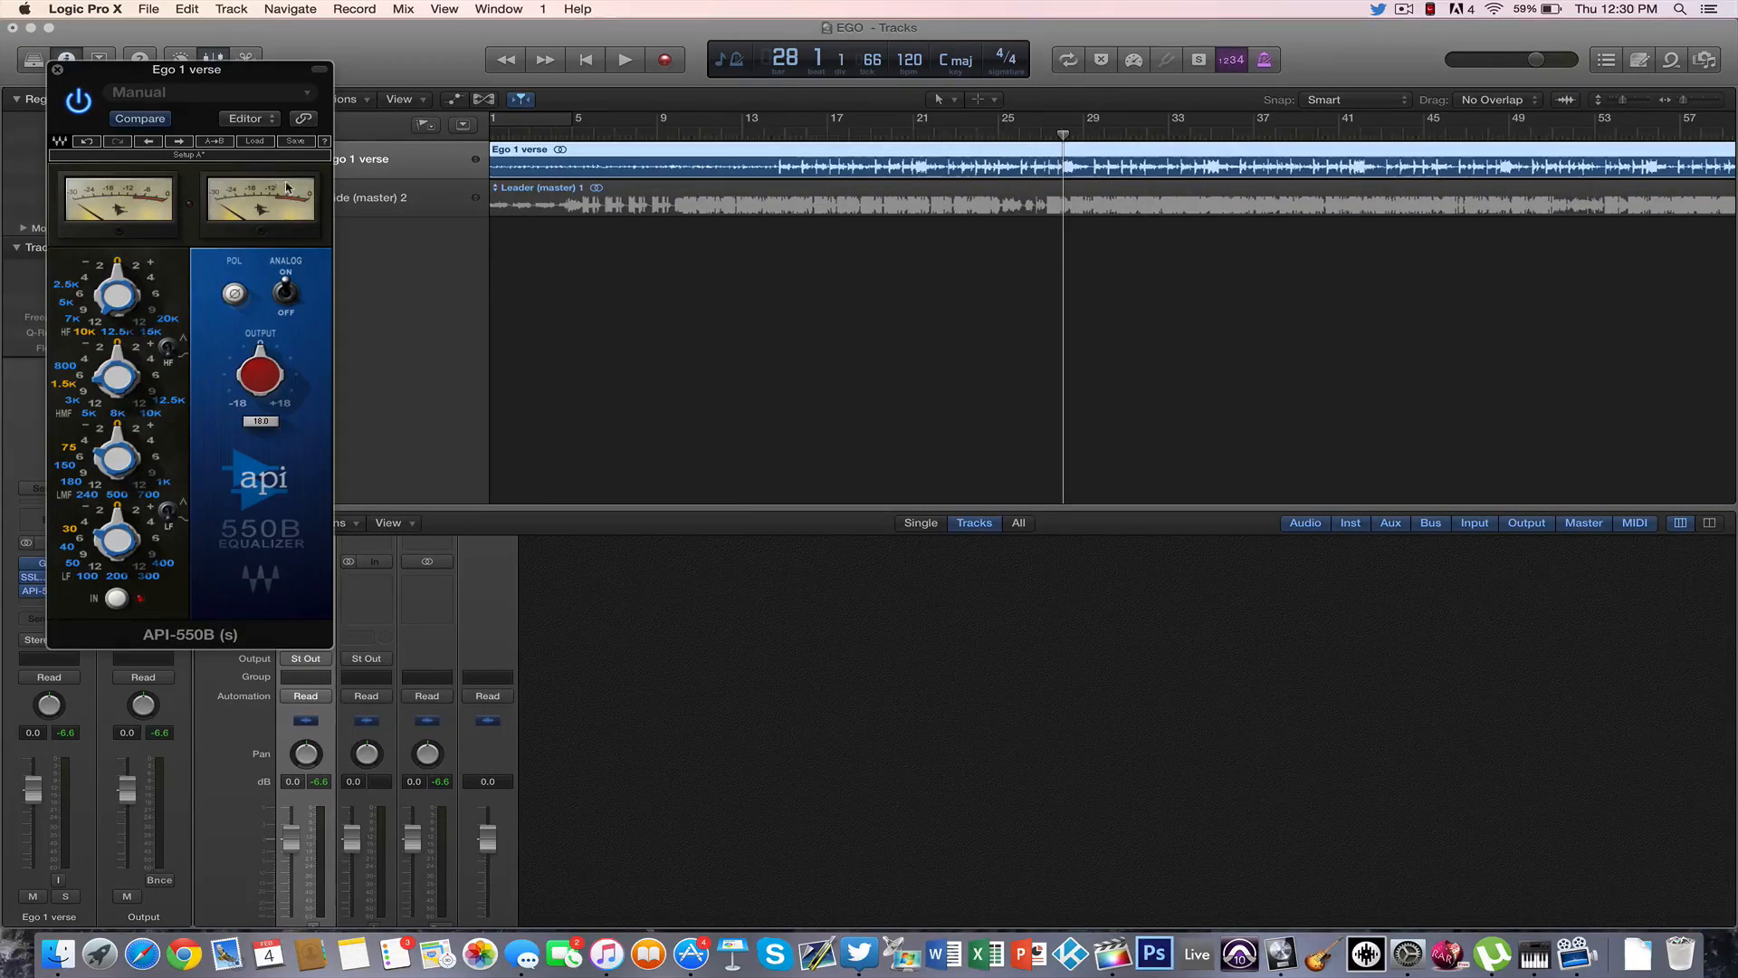
{"action": "left_click", "coordinate": [777, 135]}
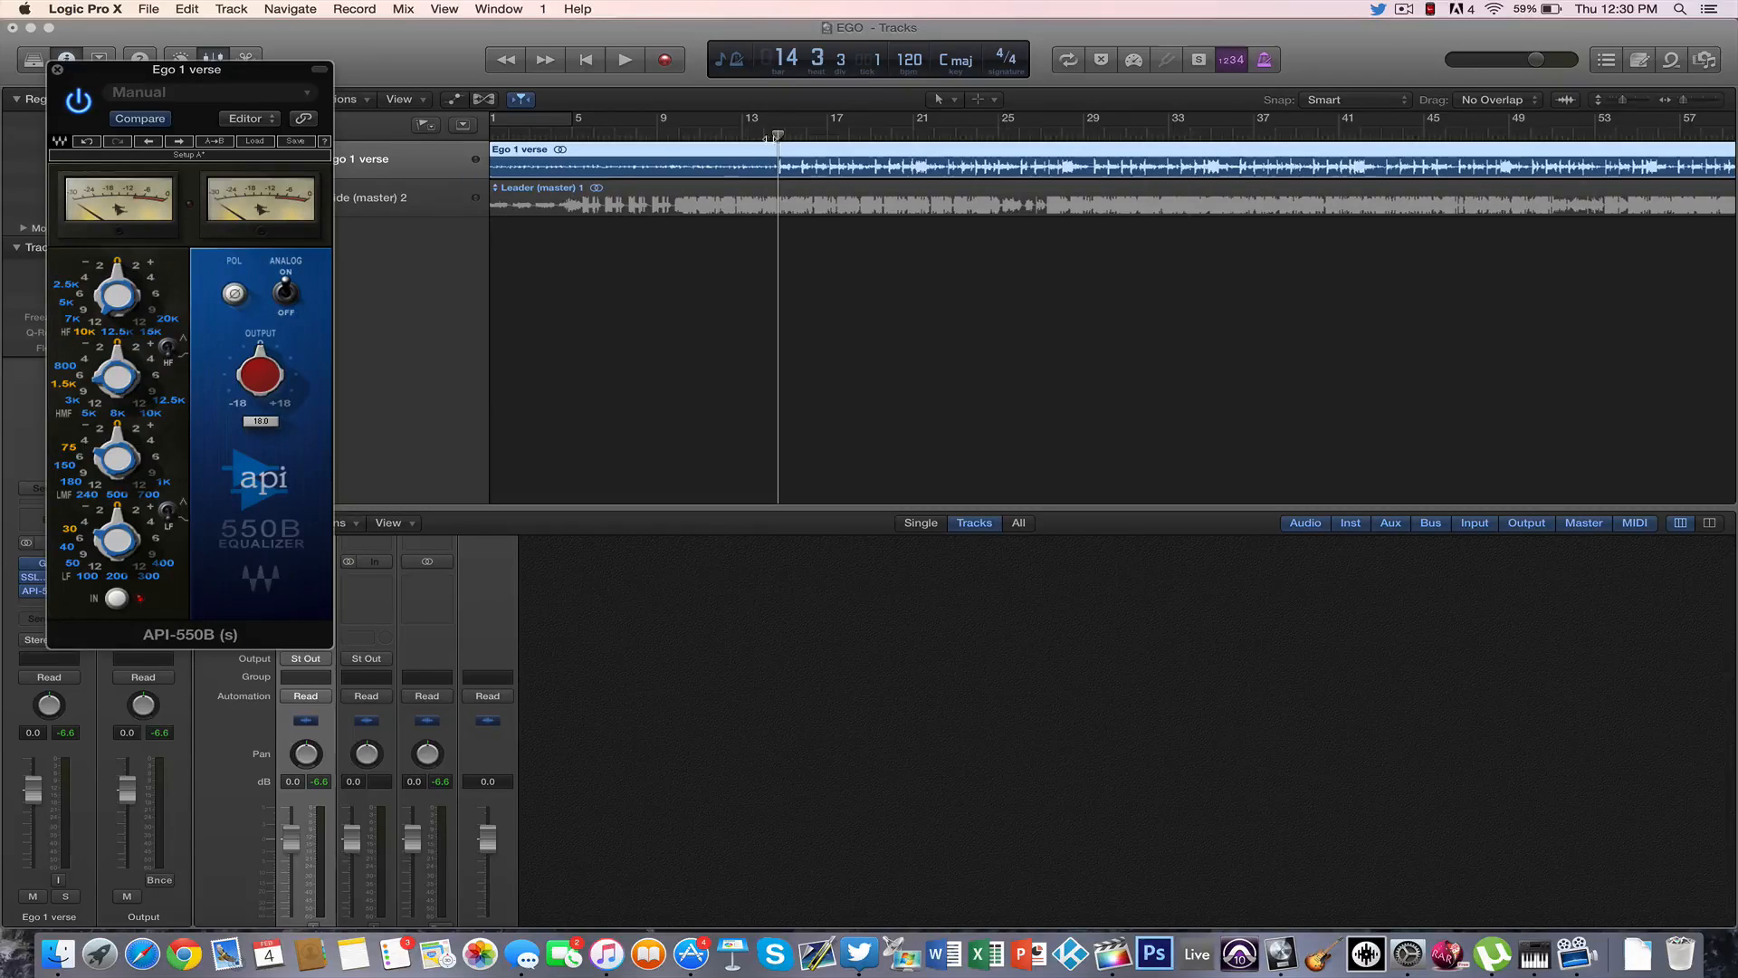
{"action": "left_click", "coordinate": [139, 269]}
{"action": "mouse_move", "coordinate": [142, 271]}
{"action": "key", "text": "space"}
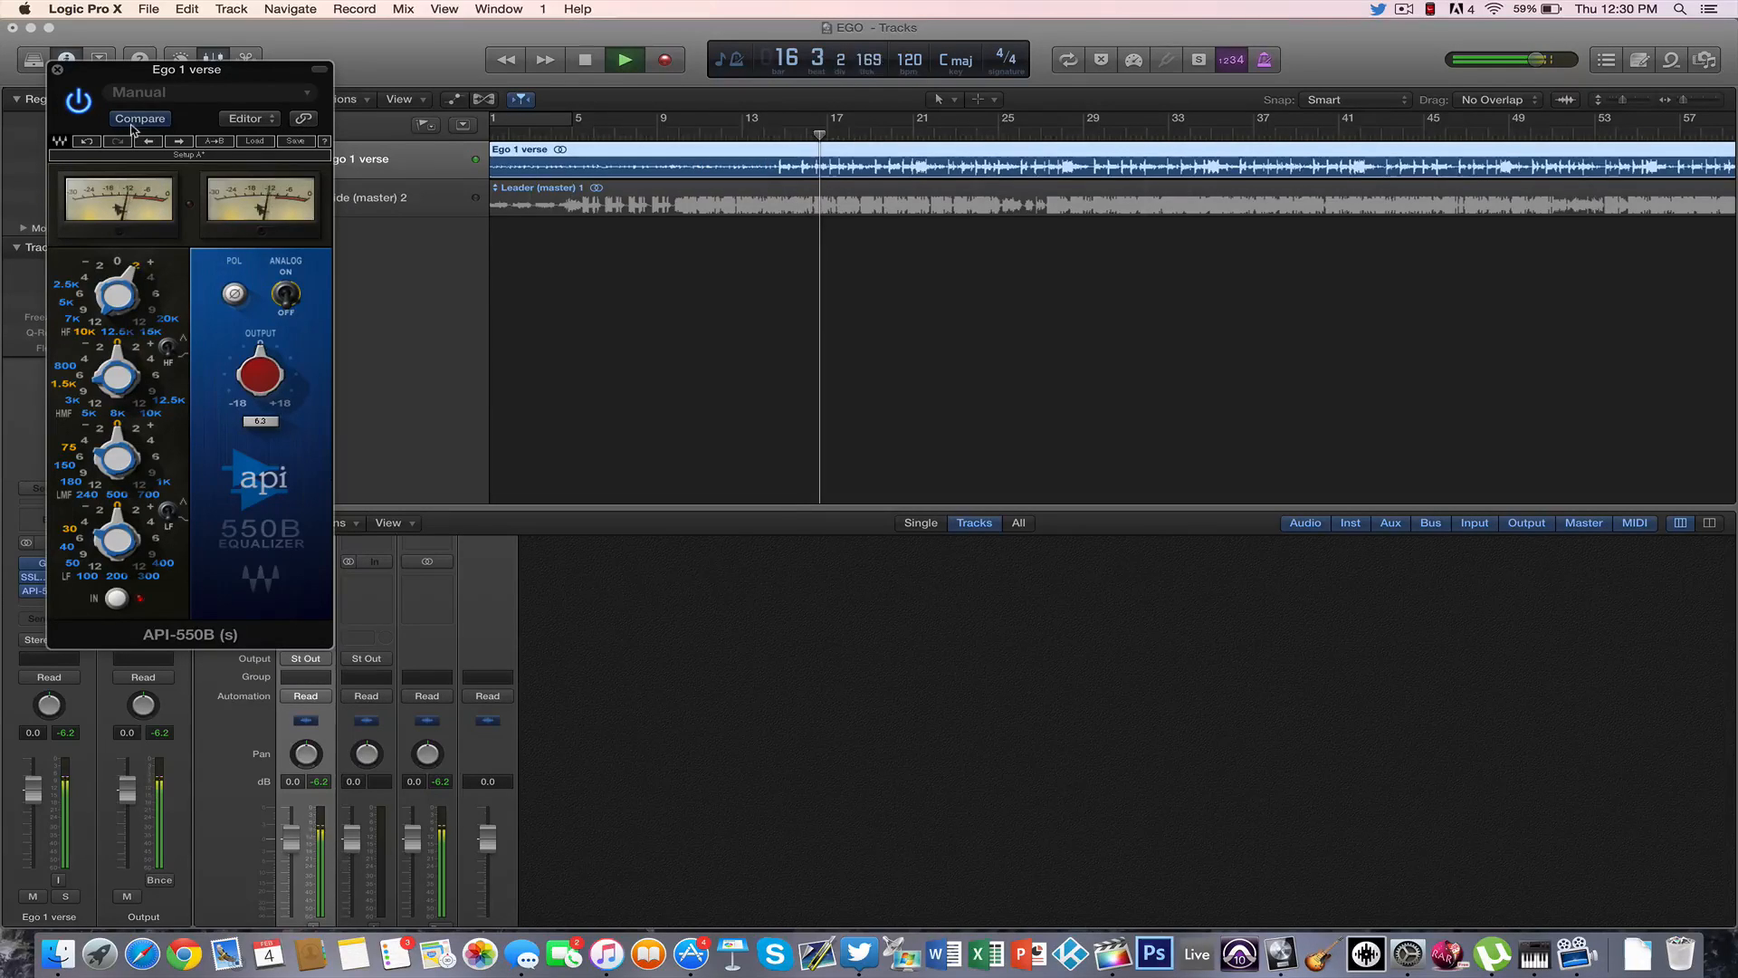
{"action": "key", "text": "space"}
{"action": "key", "text": "super+w"}
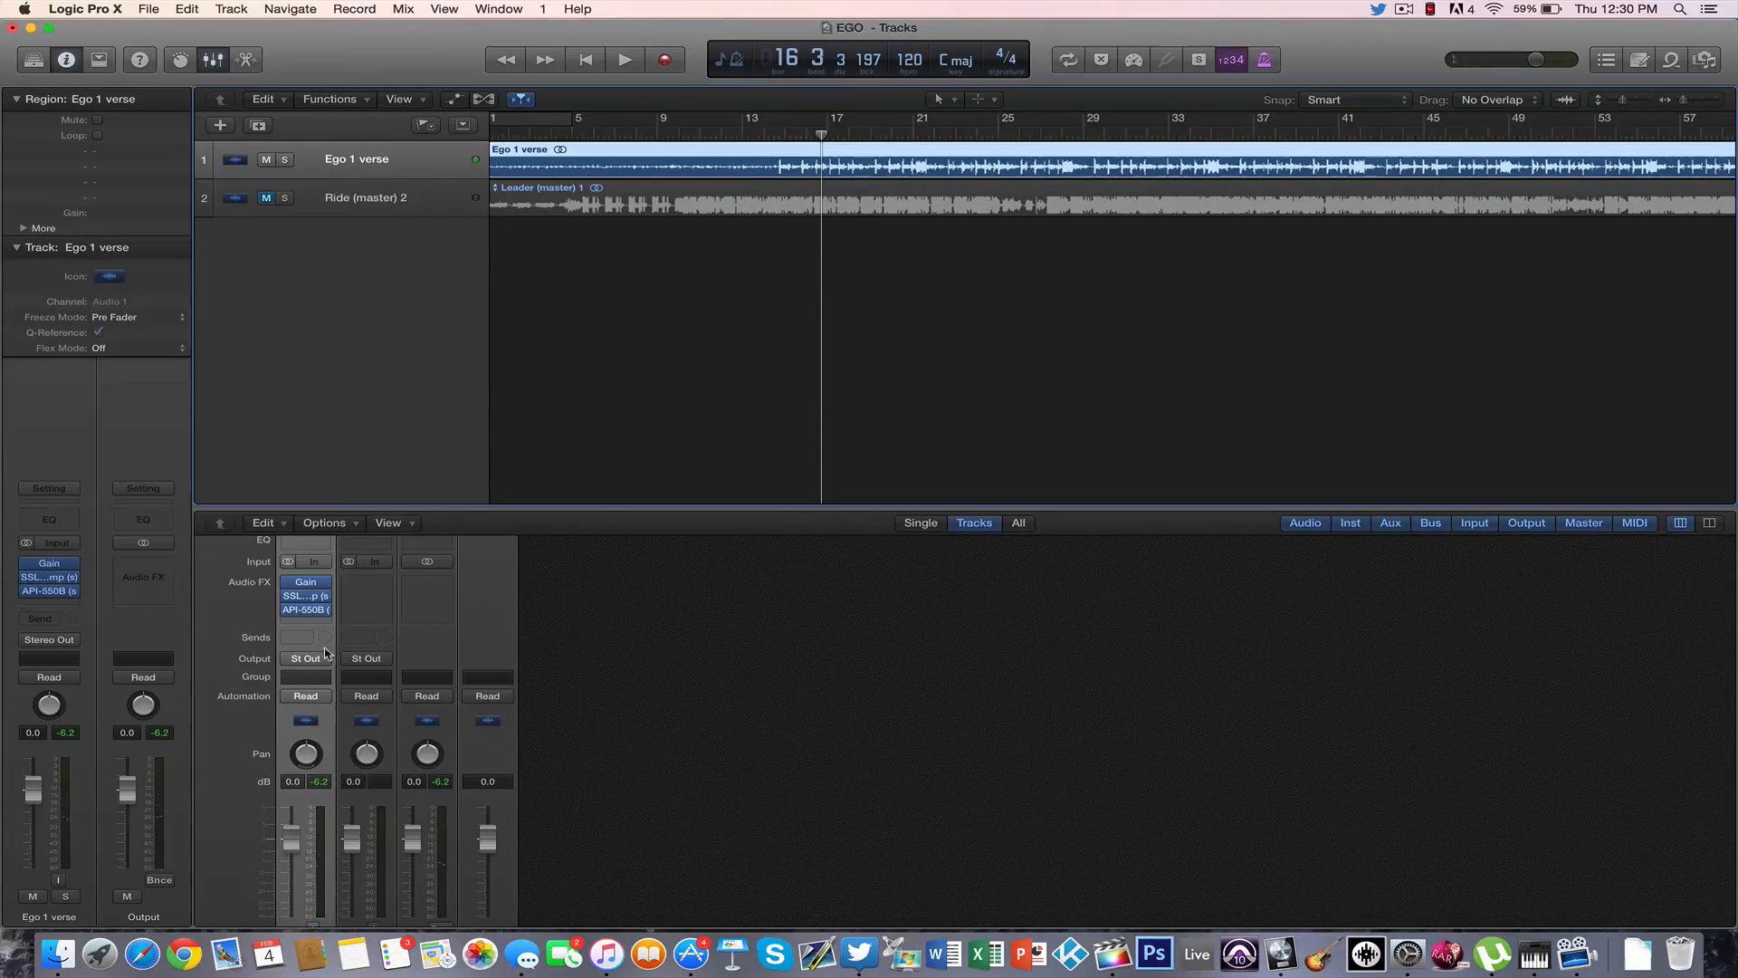
- Add a second stereo Waves API-550B (s) equalizer after the first one on the Ego 1 verse channel
{"action": "left_click", "coordinate": [320, 627]}
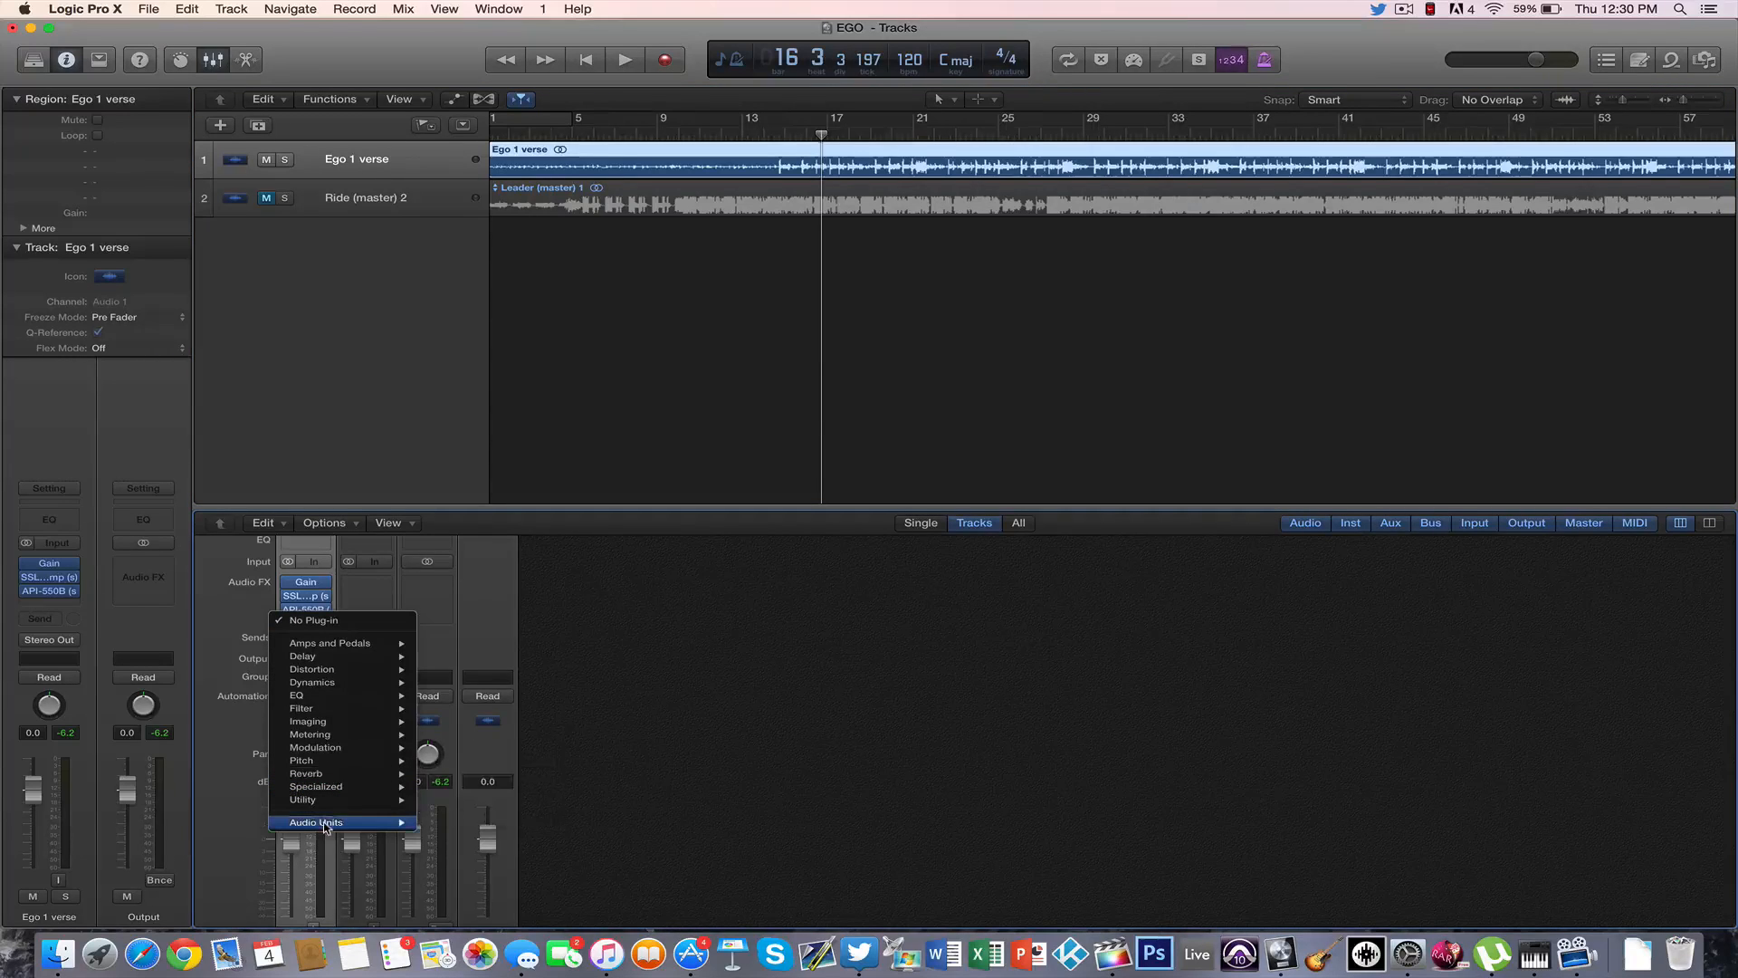
{"action": "mouse_move", "coordinate": [488, 913]}
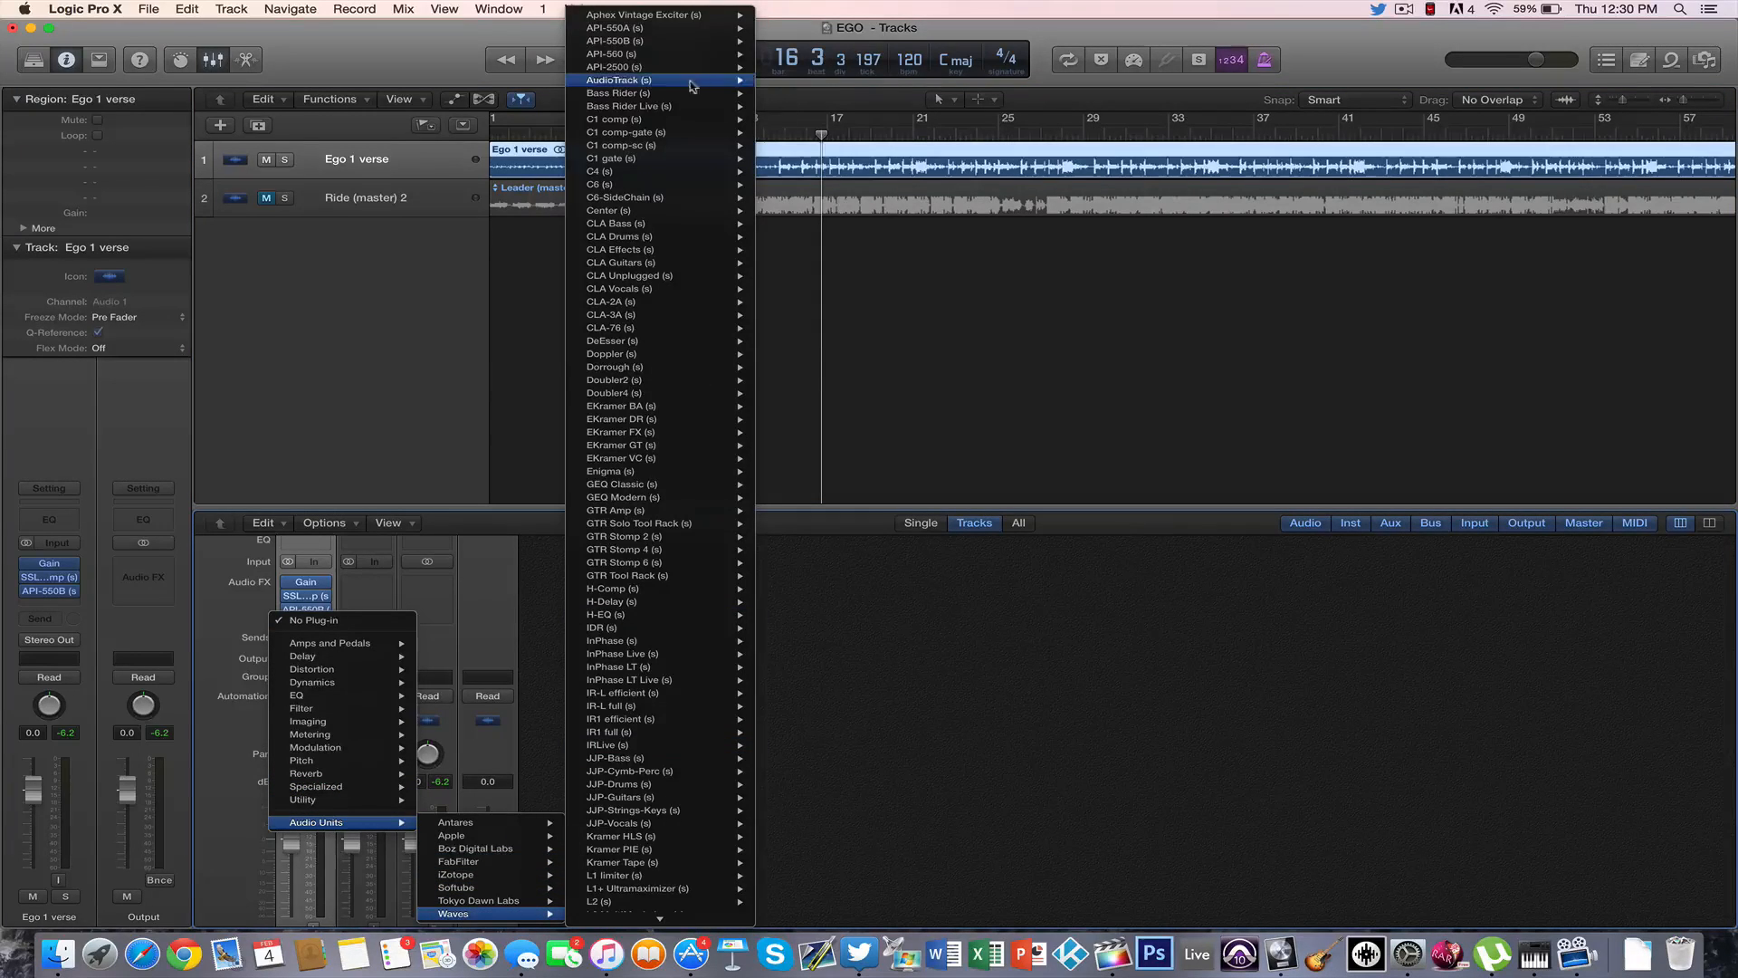
{"action": "left_click", "coordinate": [788, 41]}
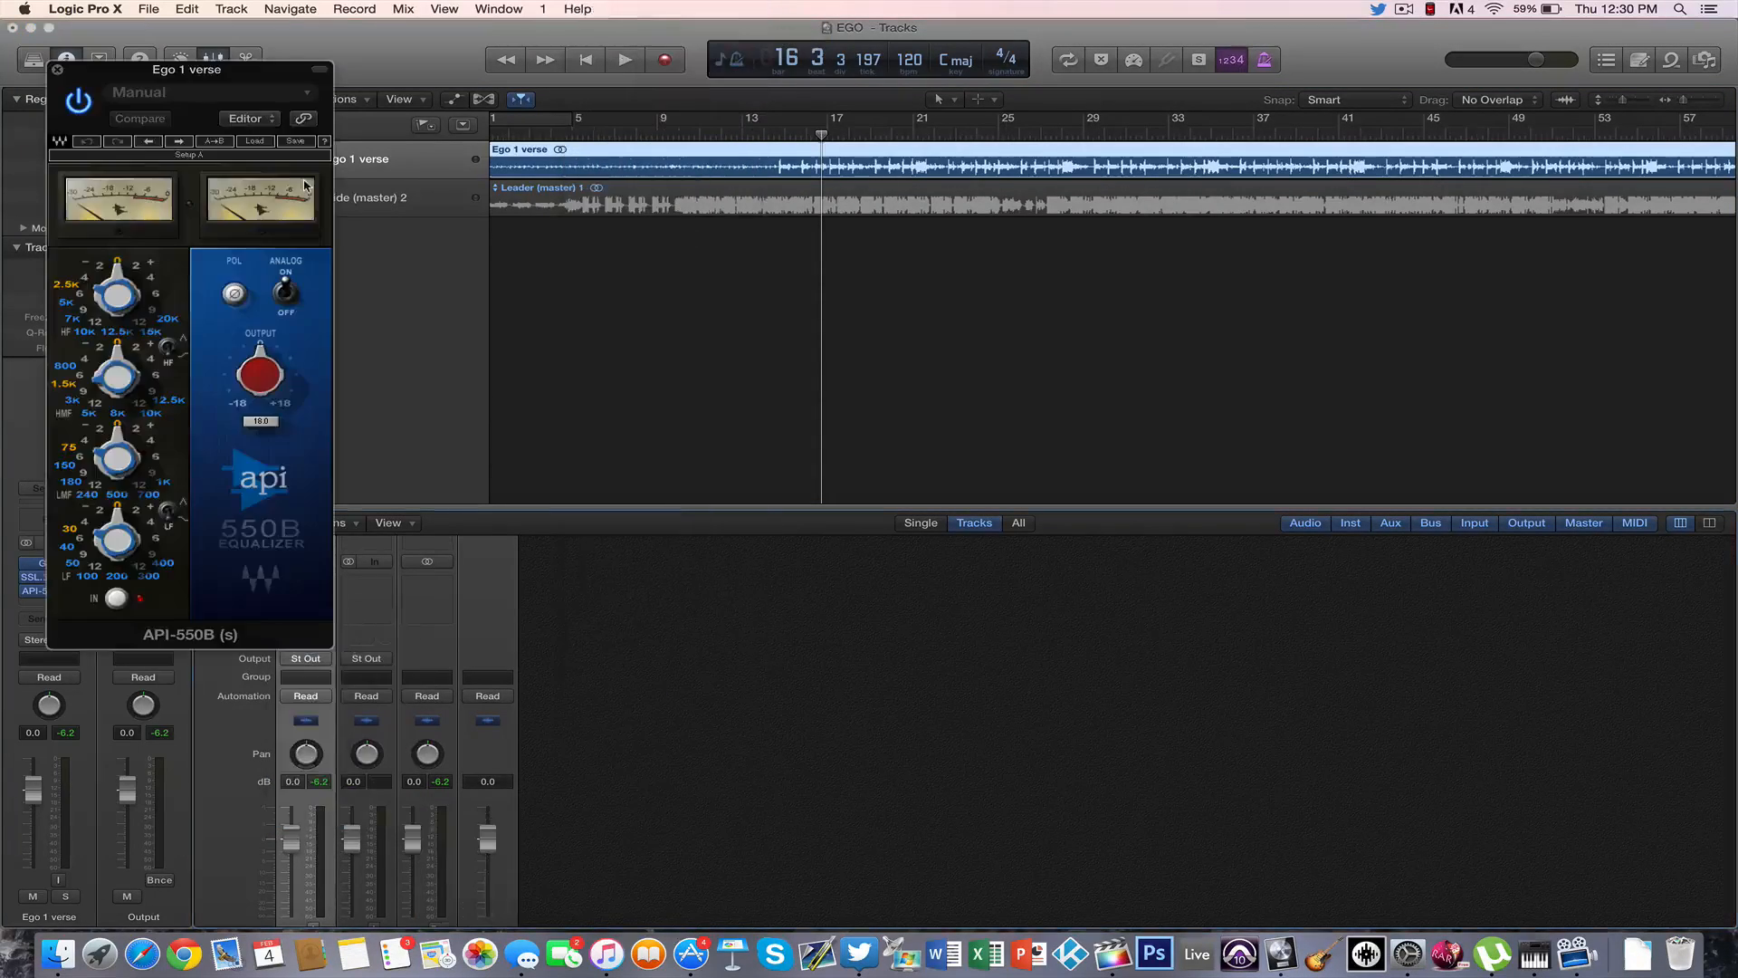
- Boost the second API-550B's high-frequency band by about 2 dB at 15K, close its window, and play back a passage
{"action": "left_click", "coordinate": [154, 334]}
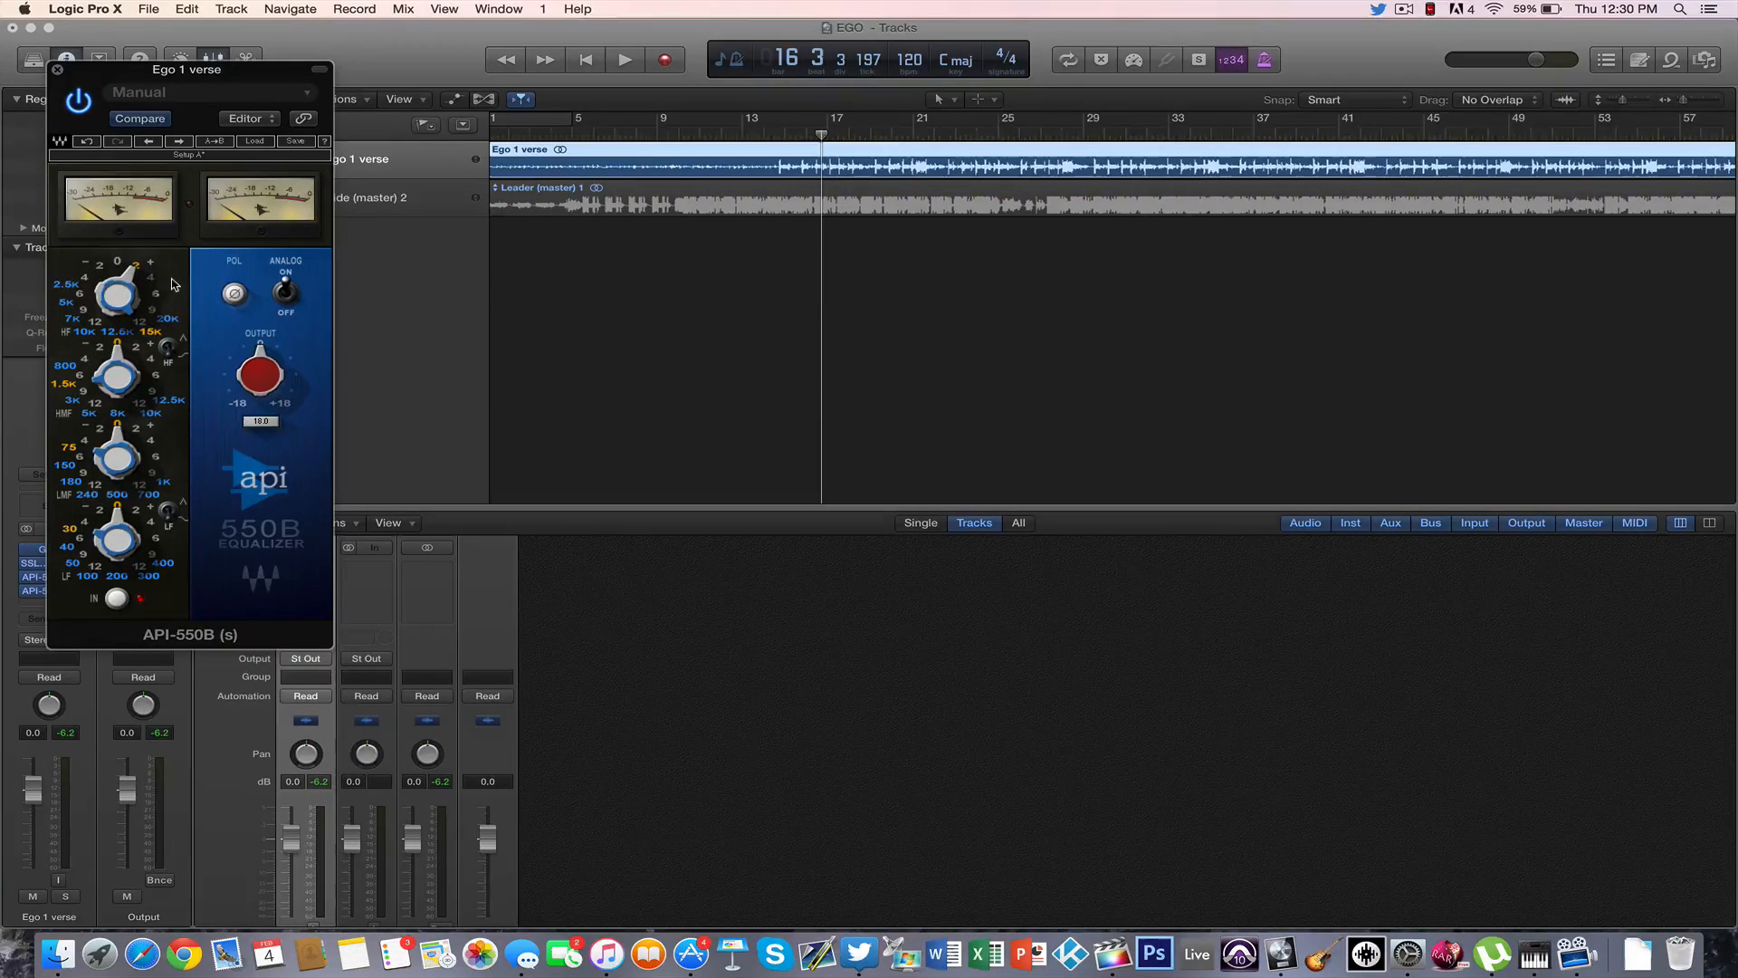
{"action": "left_click", "coordinate": [55, 71]}
{"action": "key", "text": "space"}
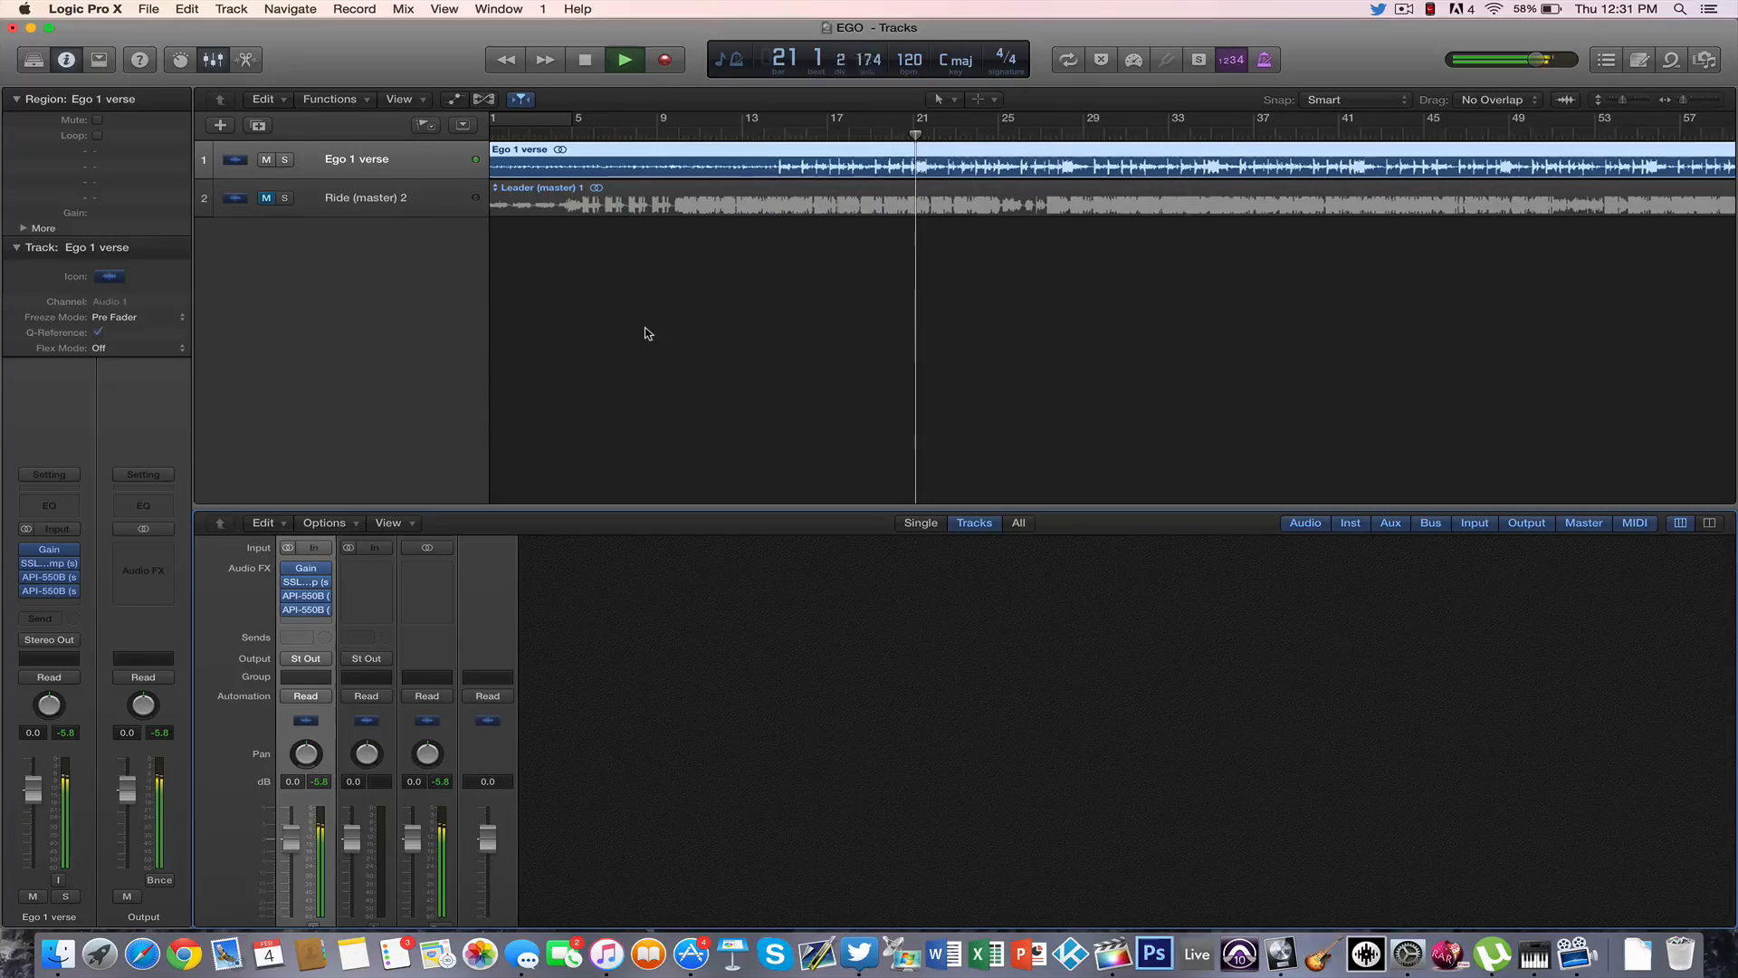
{"action": "key", "text": "space"}
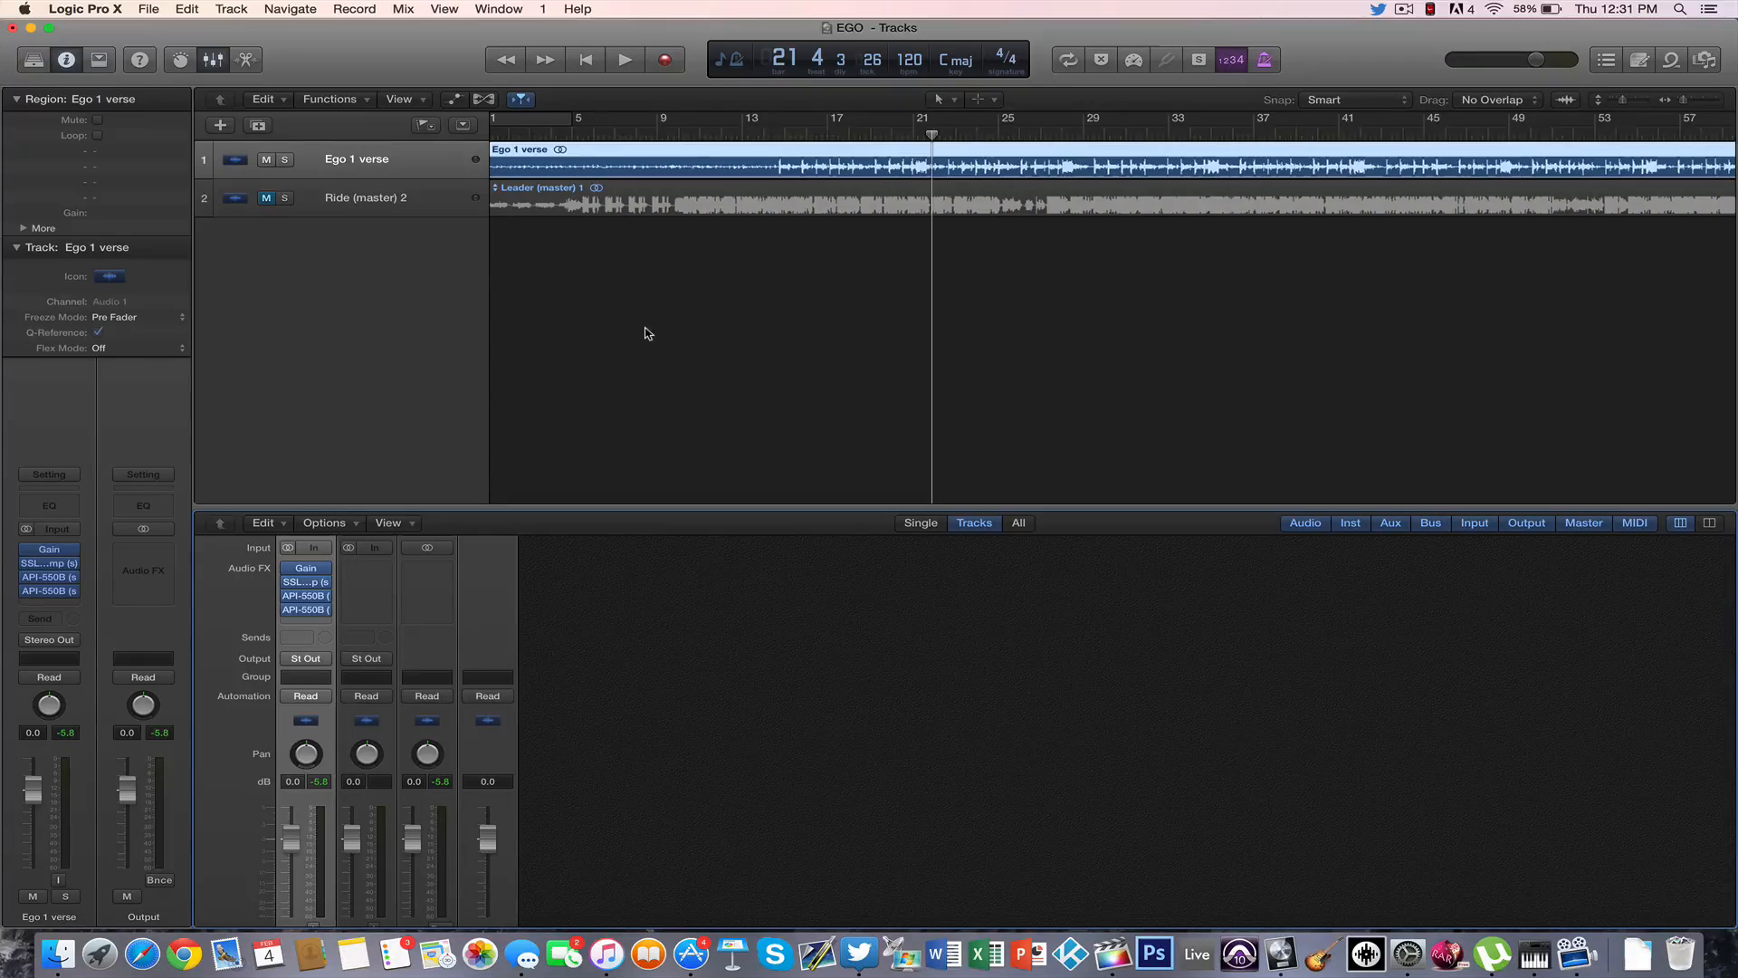
- Add the stereo Waves Kramer Tape (s) plug-in after the two equalizers on the Ego 1 verse channel
{"action": "left_click", "coordinate": [309, 624]}
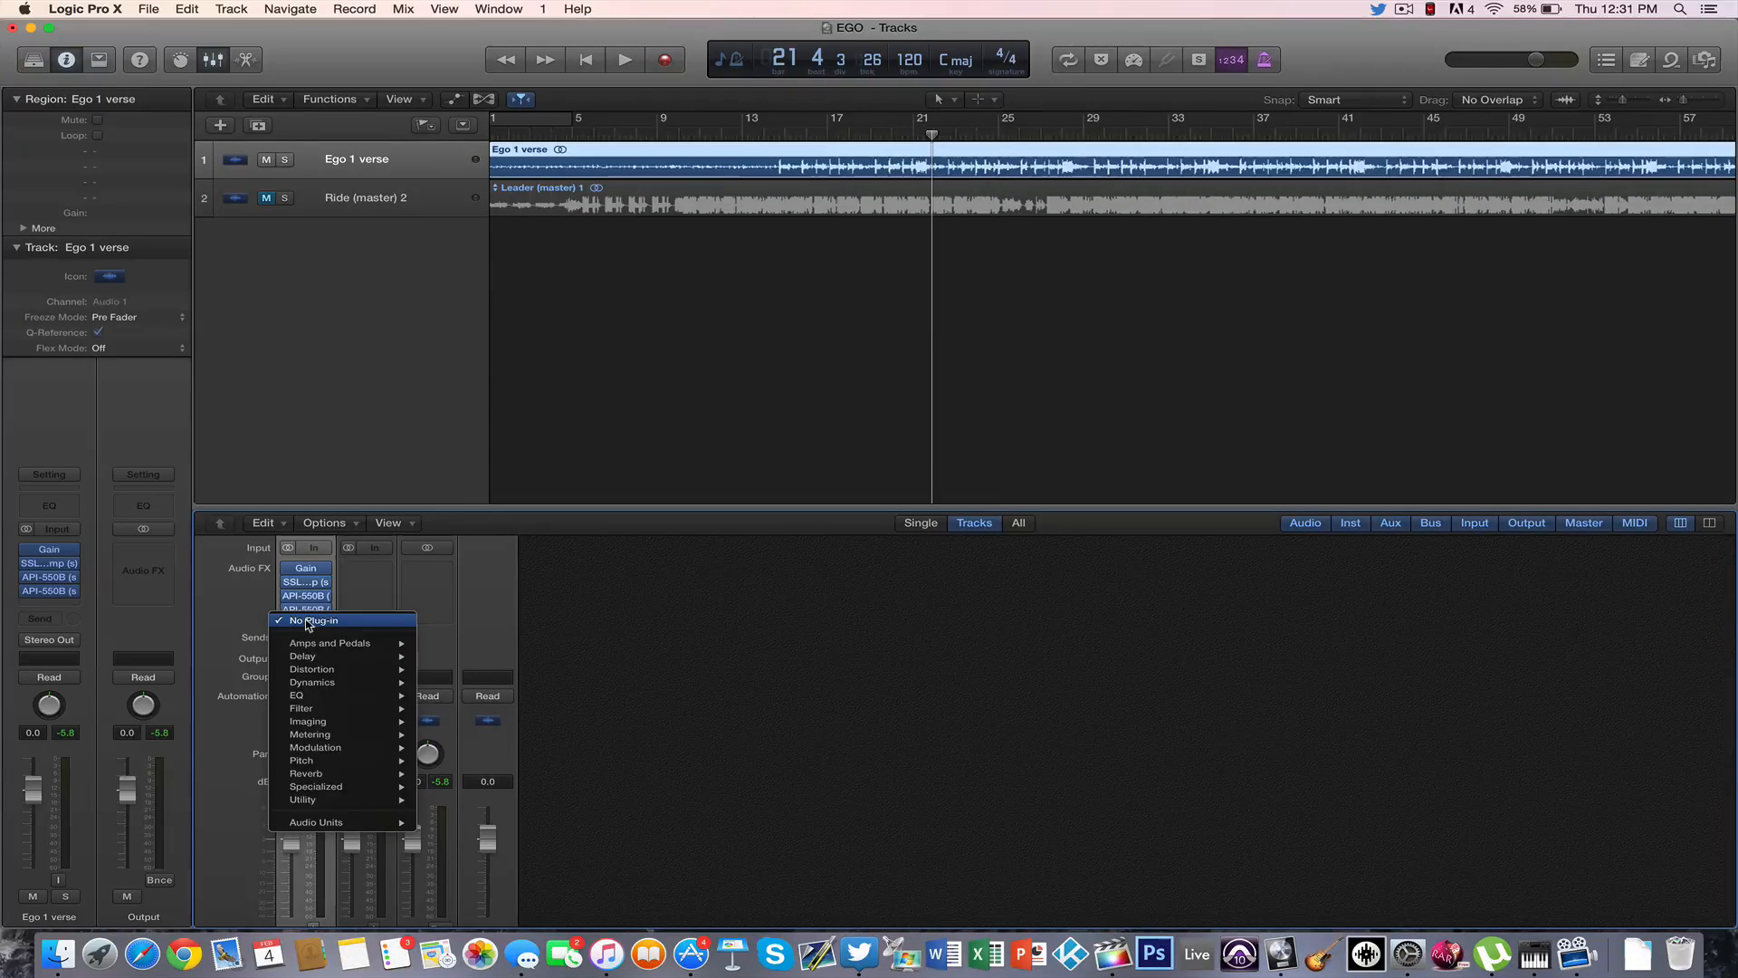
{"action": "mouse_move", "coordinate": [348, 828]}
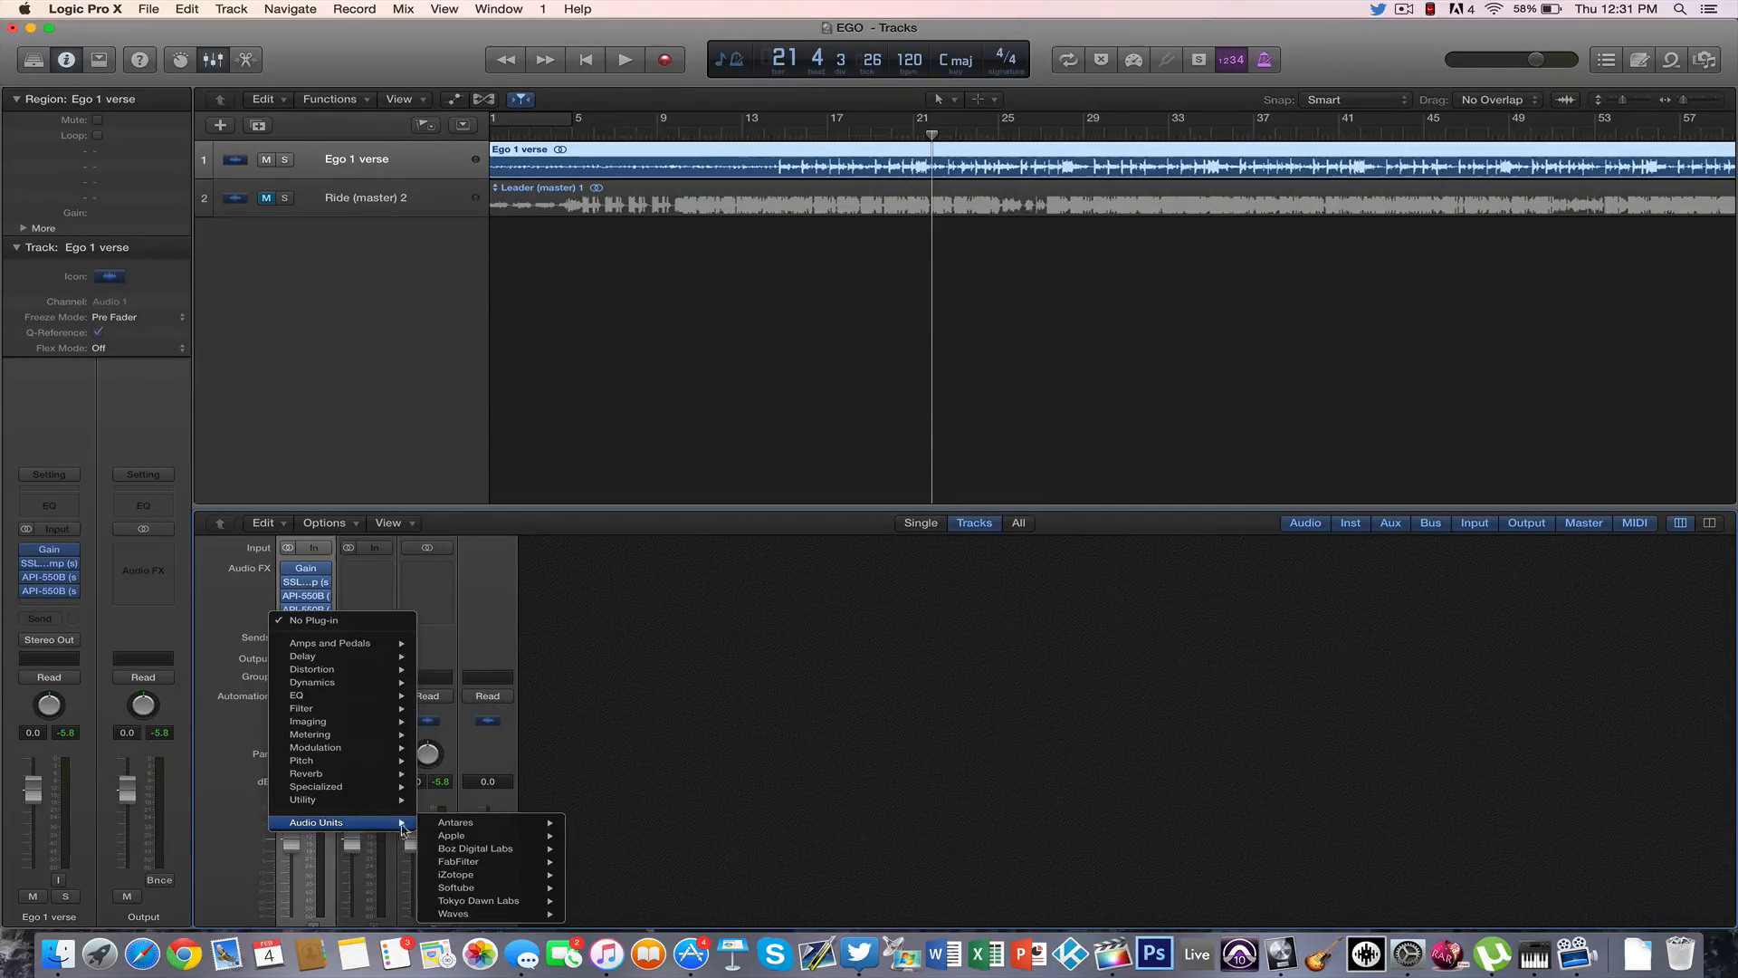
{"action": "mouse_move", "coordinate": [489, 914]}
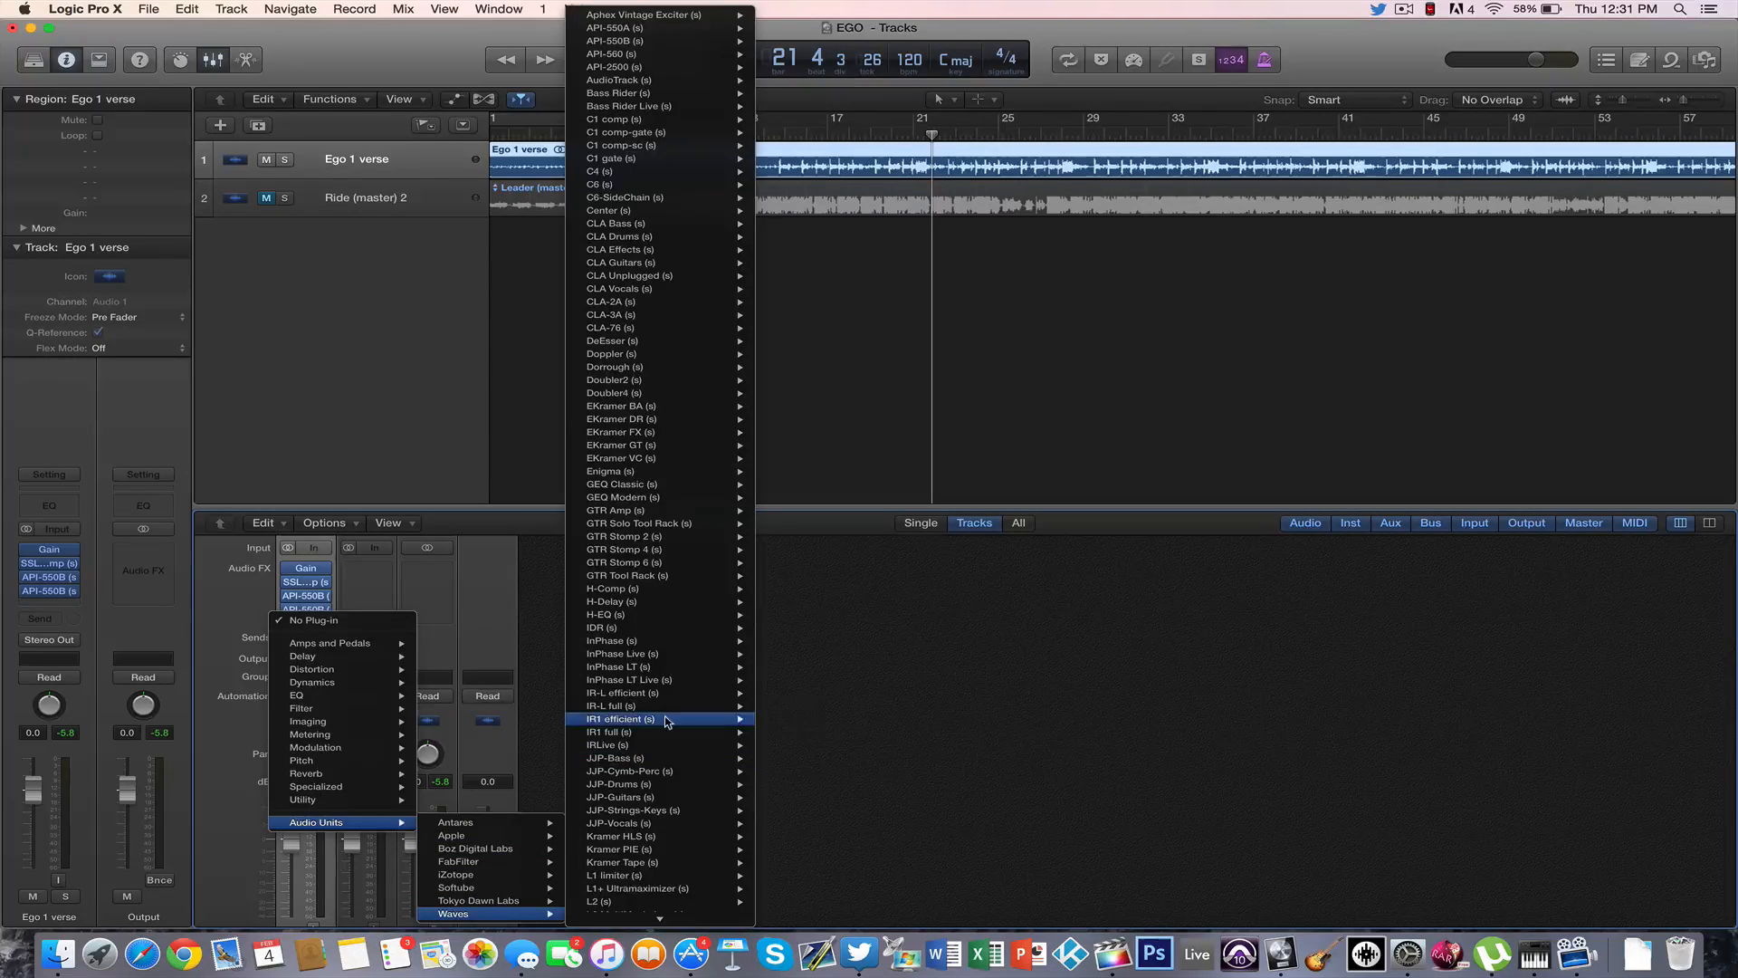
{"action": "scroll", "coordinate": [668, 722], "scroll_direction": "down", "scroll_amount": 5}
{"action": "mouse_move", "coordinate": [661, 623]}
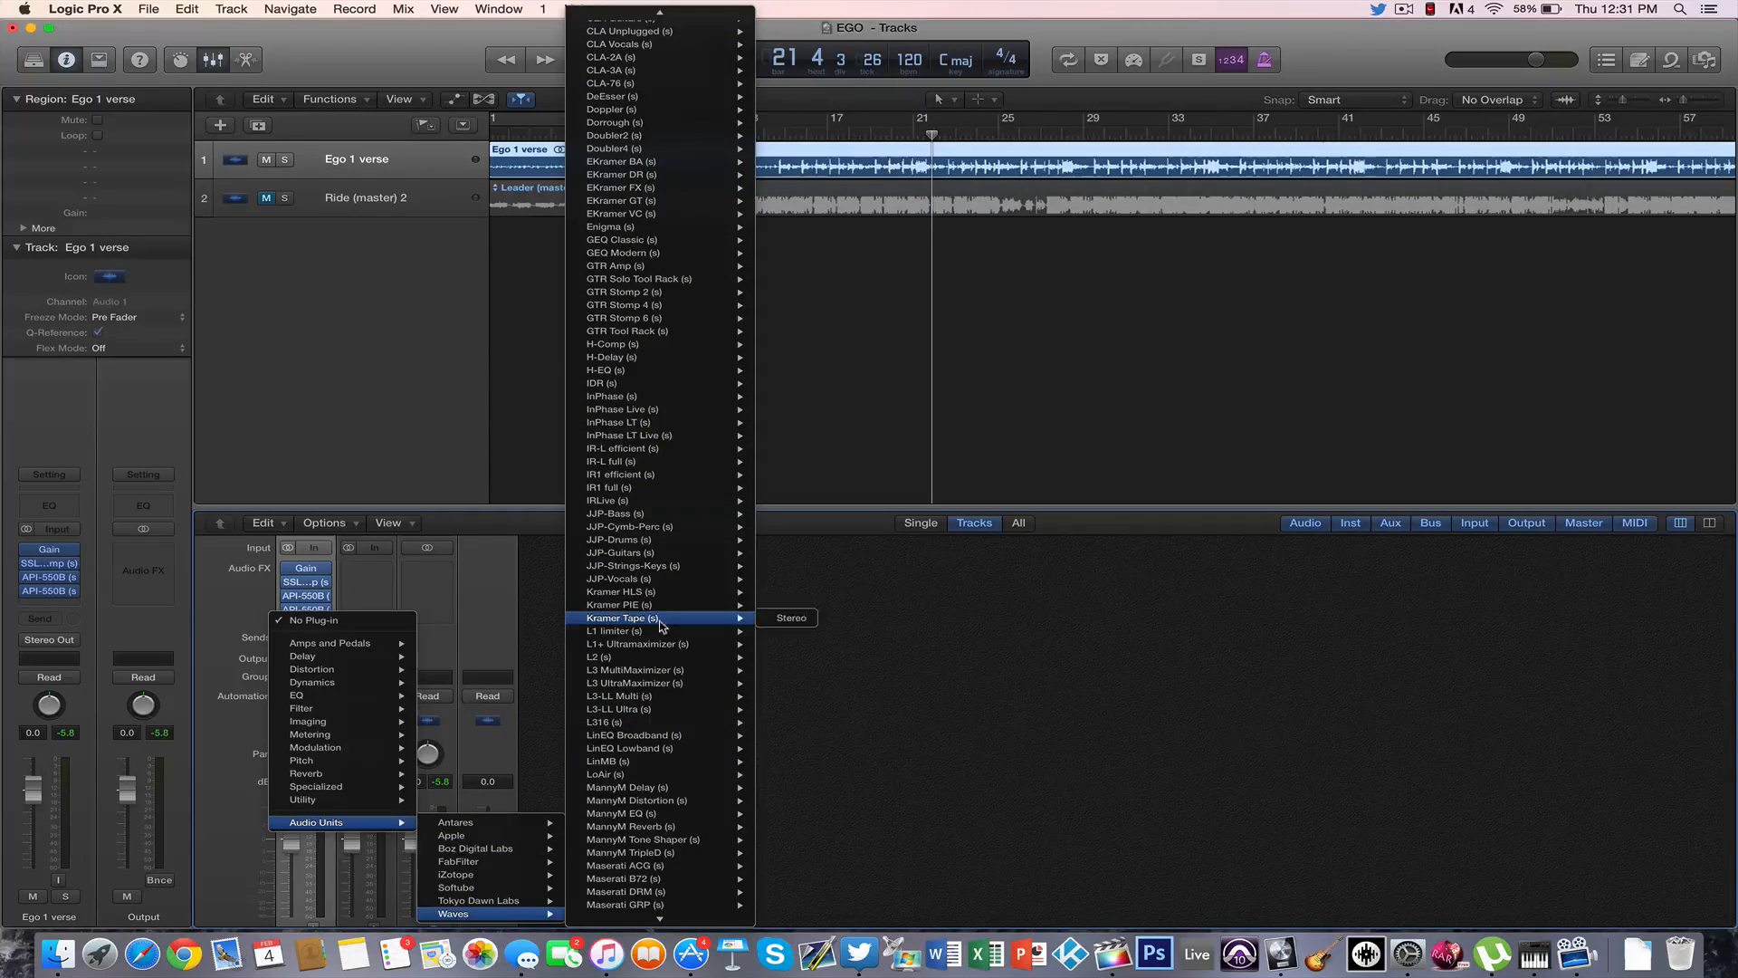
{"action": "left_click", "coordinate": [781, 618]}
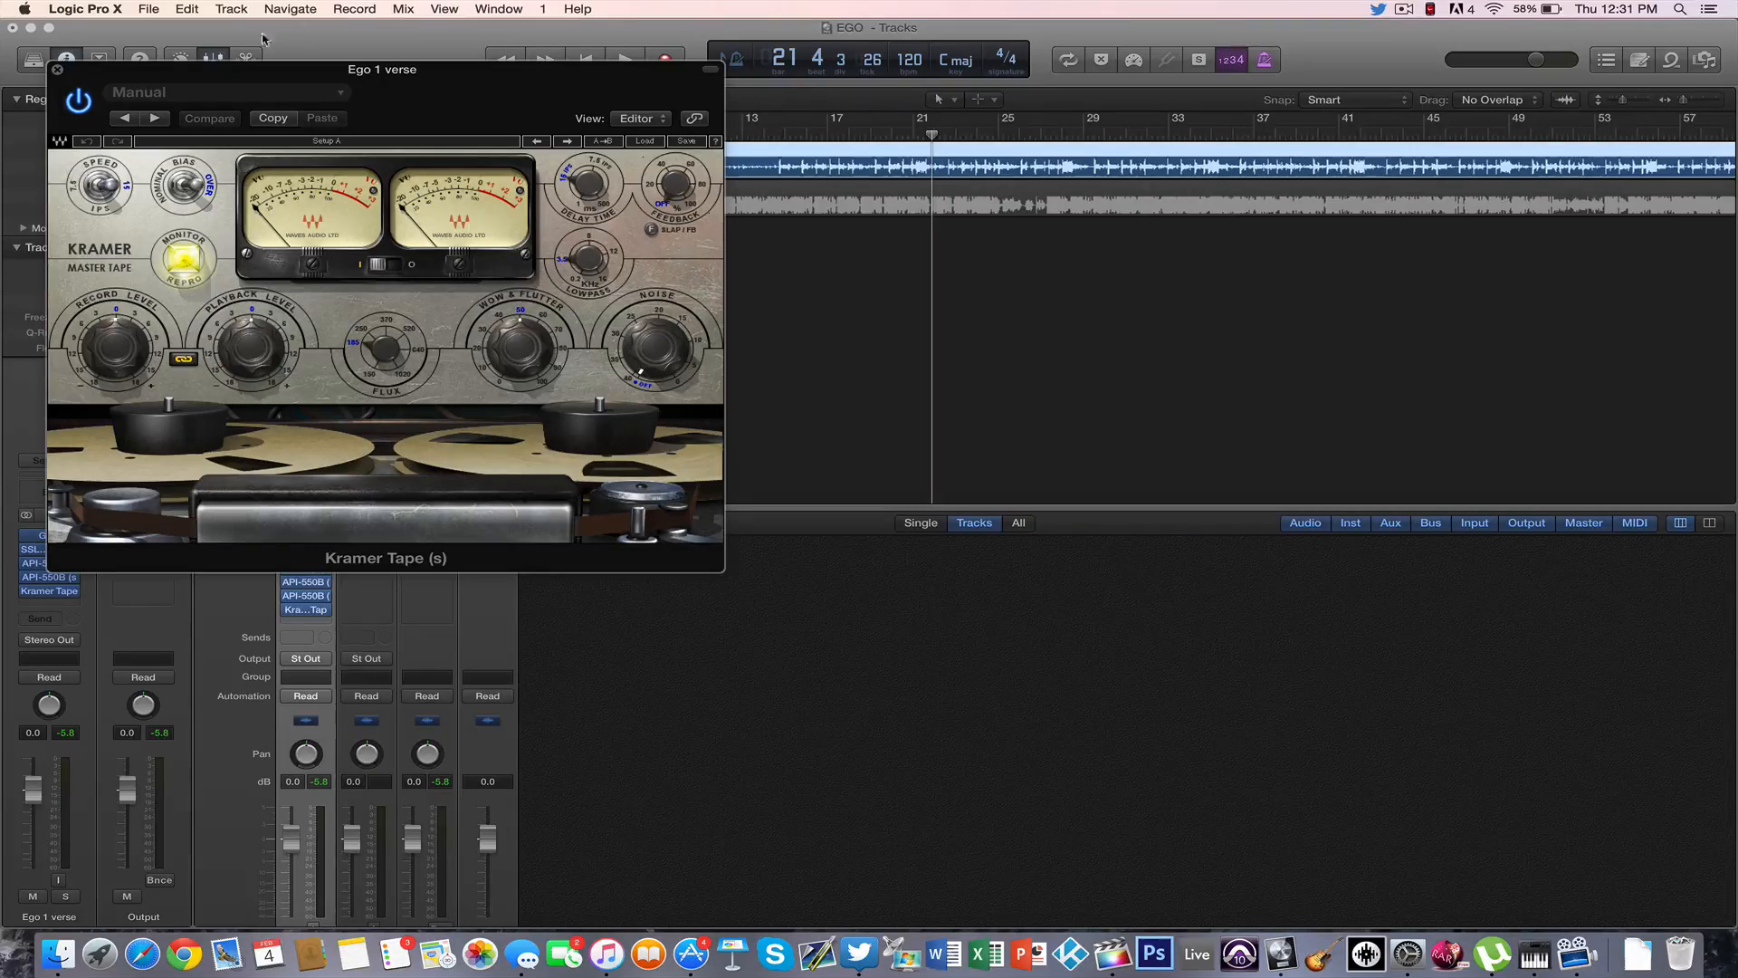
- Load the Mastering Clean and Open factory preset in the Kramer Tape plug-in
{"action": "left_click", "coordinate": [218, 94]}
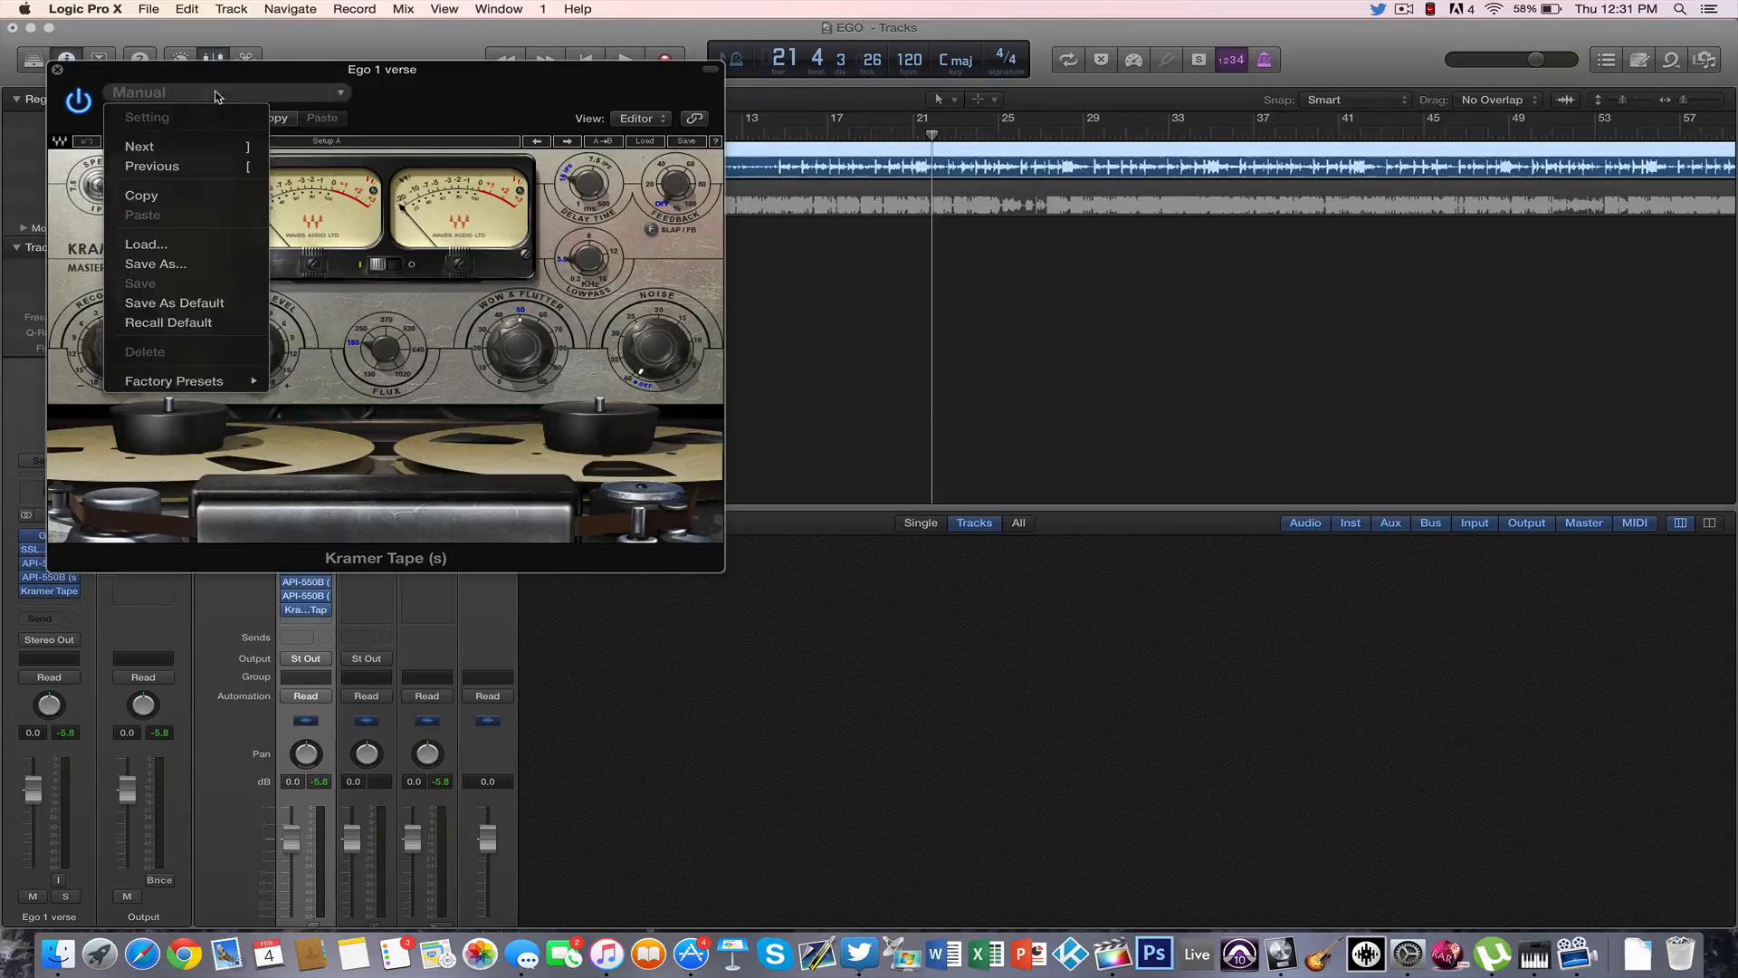
{"action": "mouse_move", "coordinate": [213, 386]}
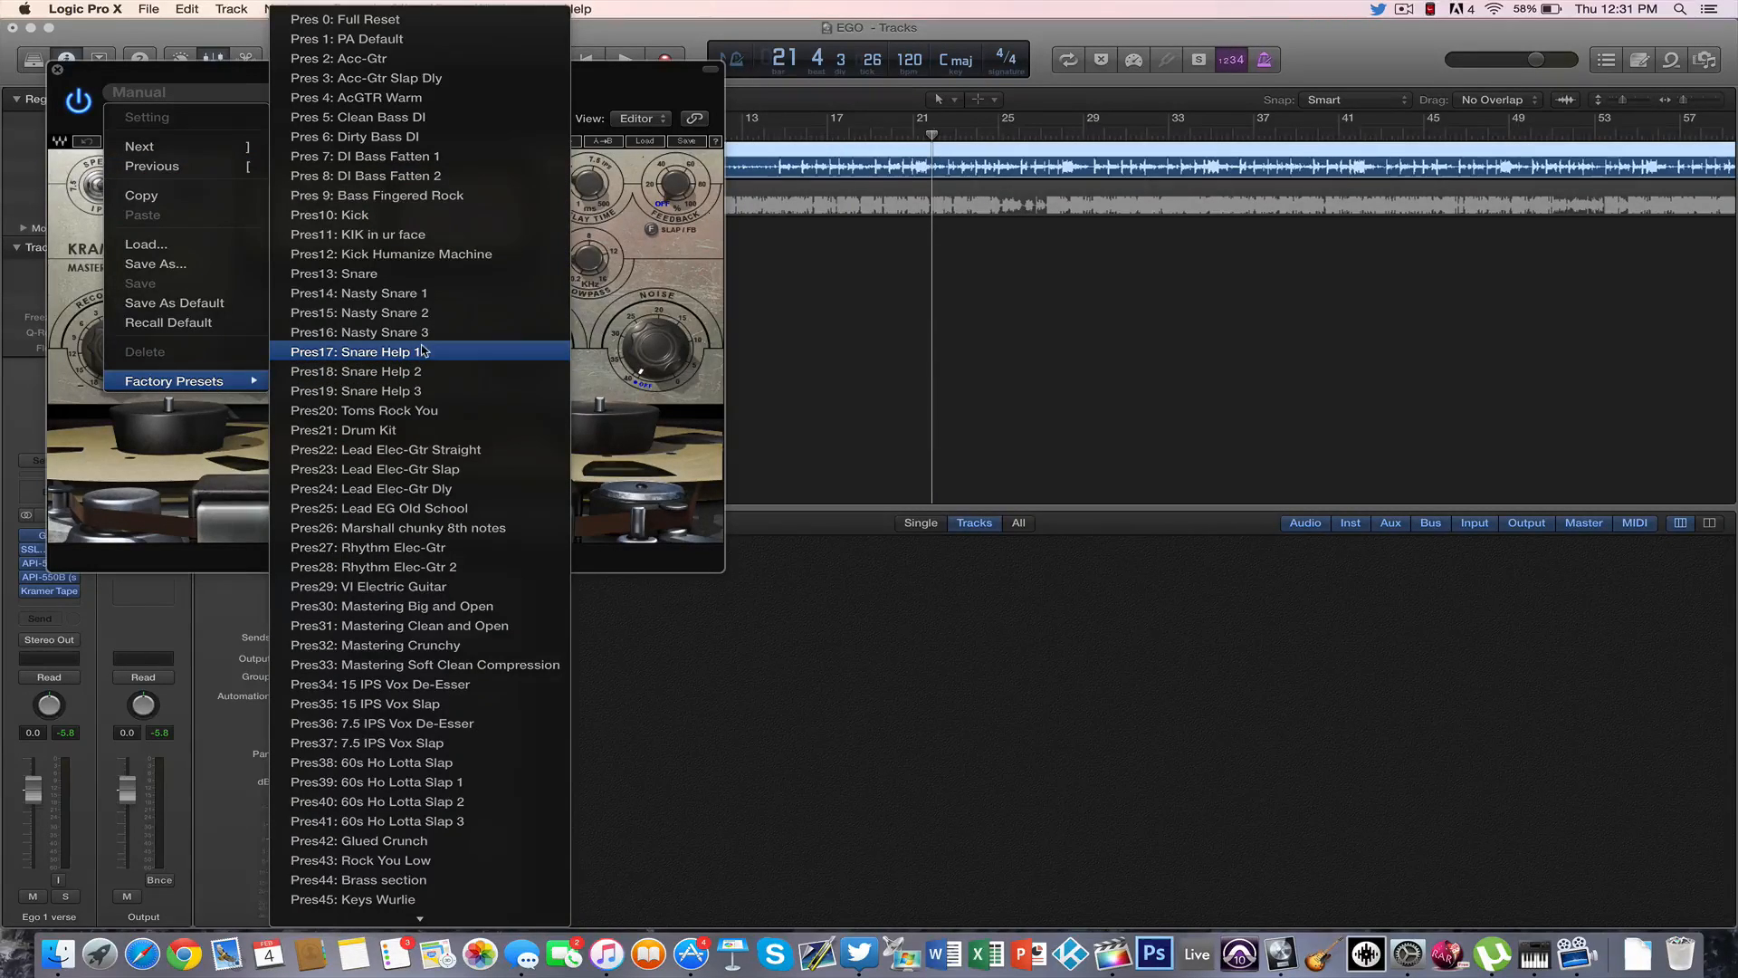
{"action": "scroll", "coordinate": [421, 350], "scroll_direction": "down", "scroll_amount": 1}
{"action": "scroll", "coordinate": [421, 350], "scroll_direction": "up", "scroll_amount": 1}
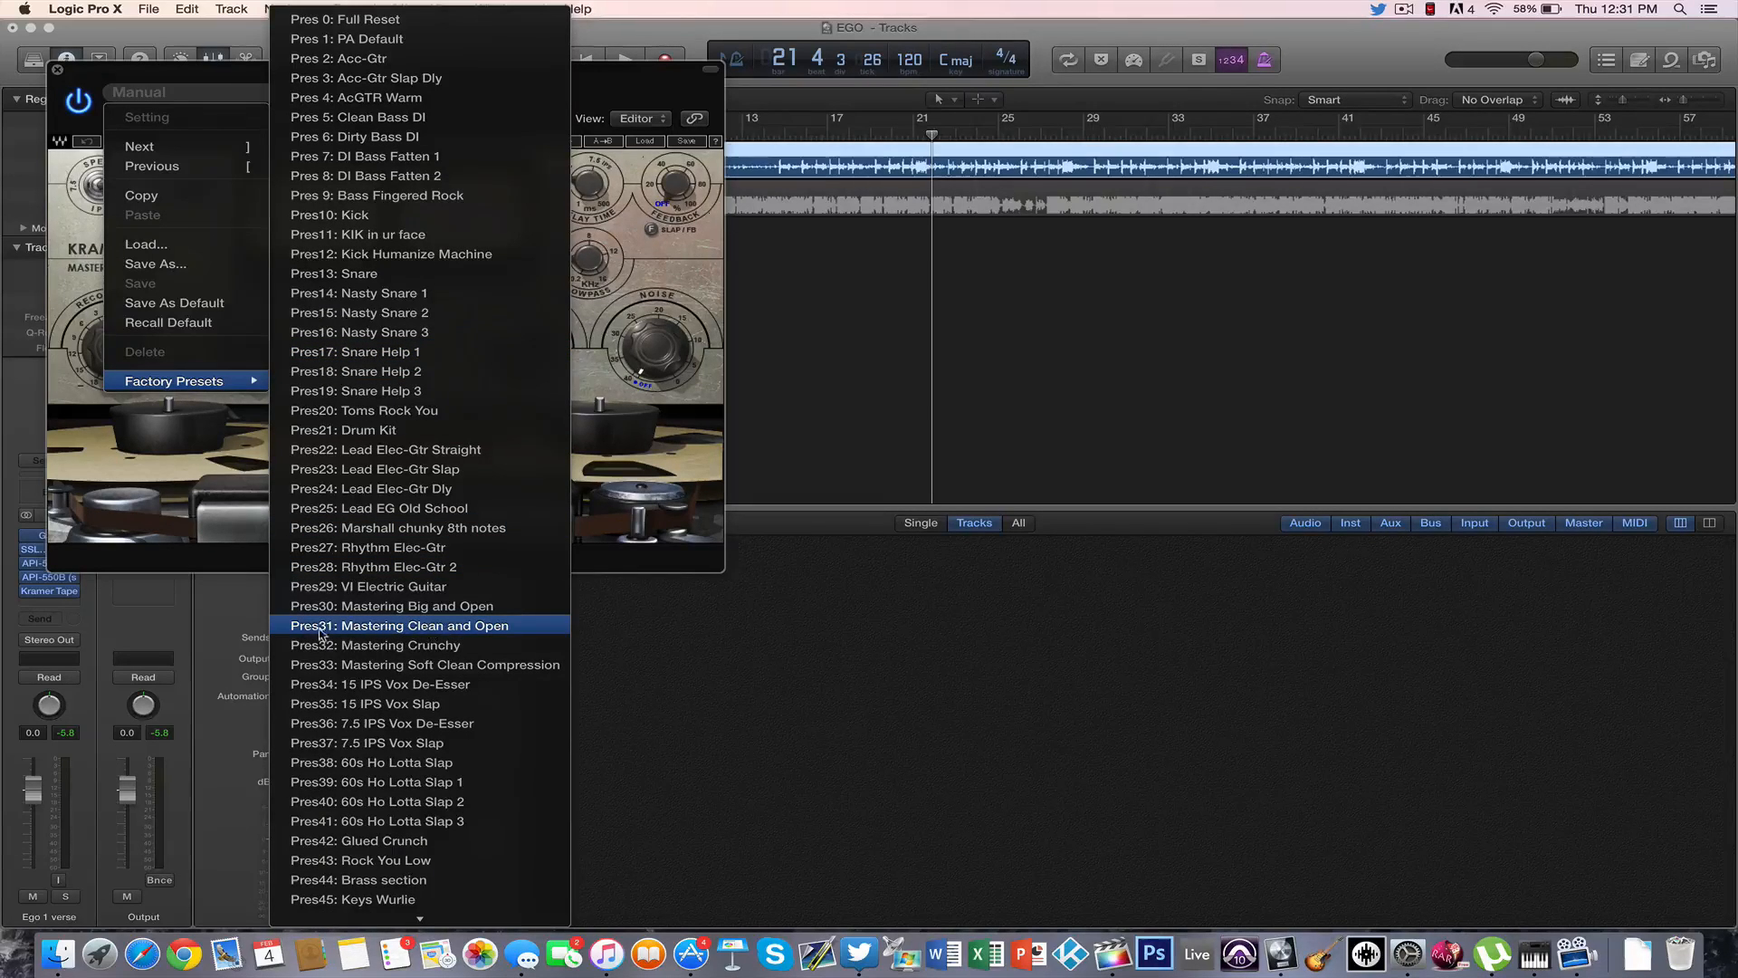
{"action": "left_click", "coordinate": [387, 626]}
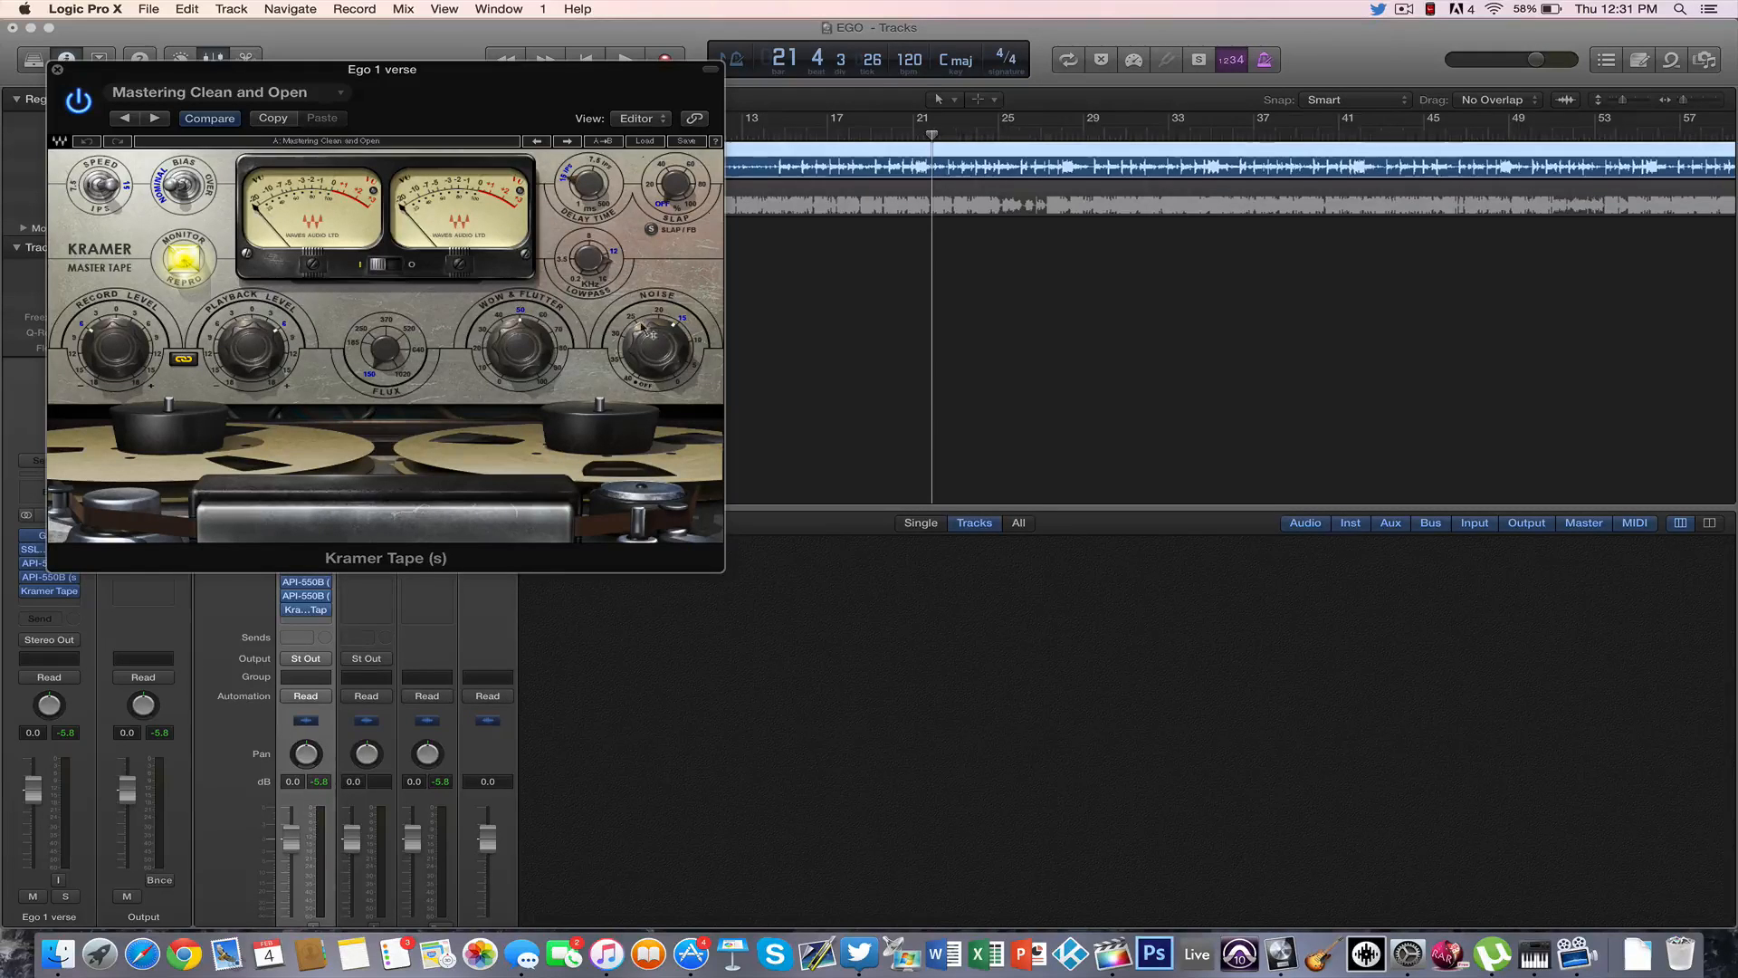
- Lower the Kramer Tape's noise level and move its window clear of the track timeline
{"action": "left_click_drag", "start_coordinate": [646, 334], "coordinate": [645, 338]}
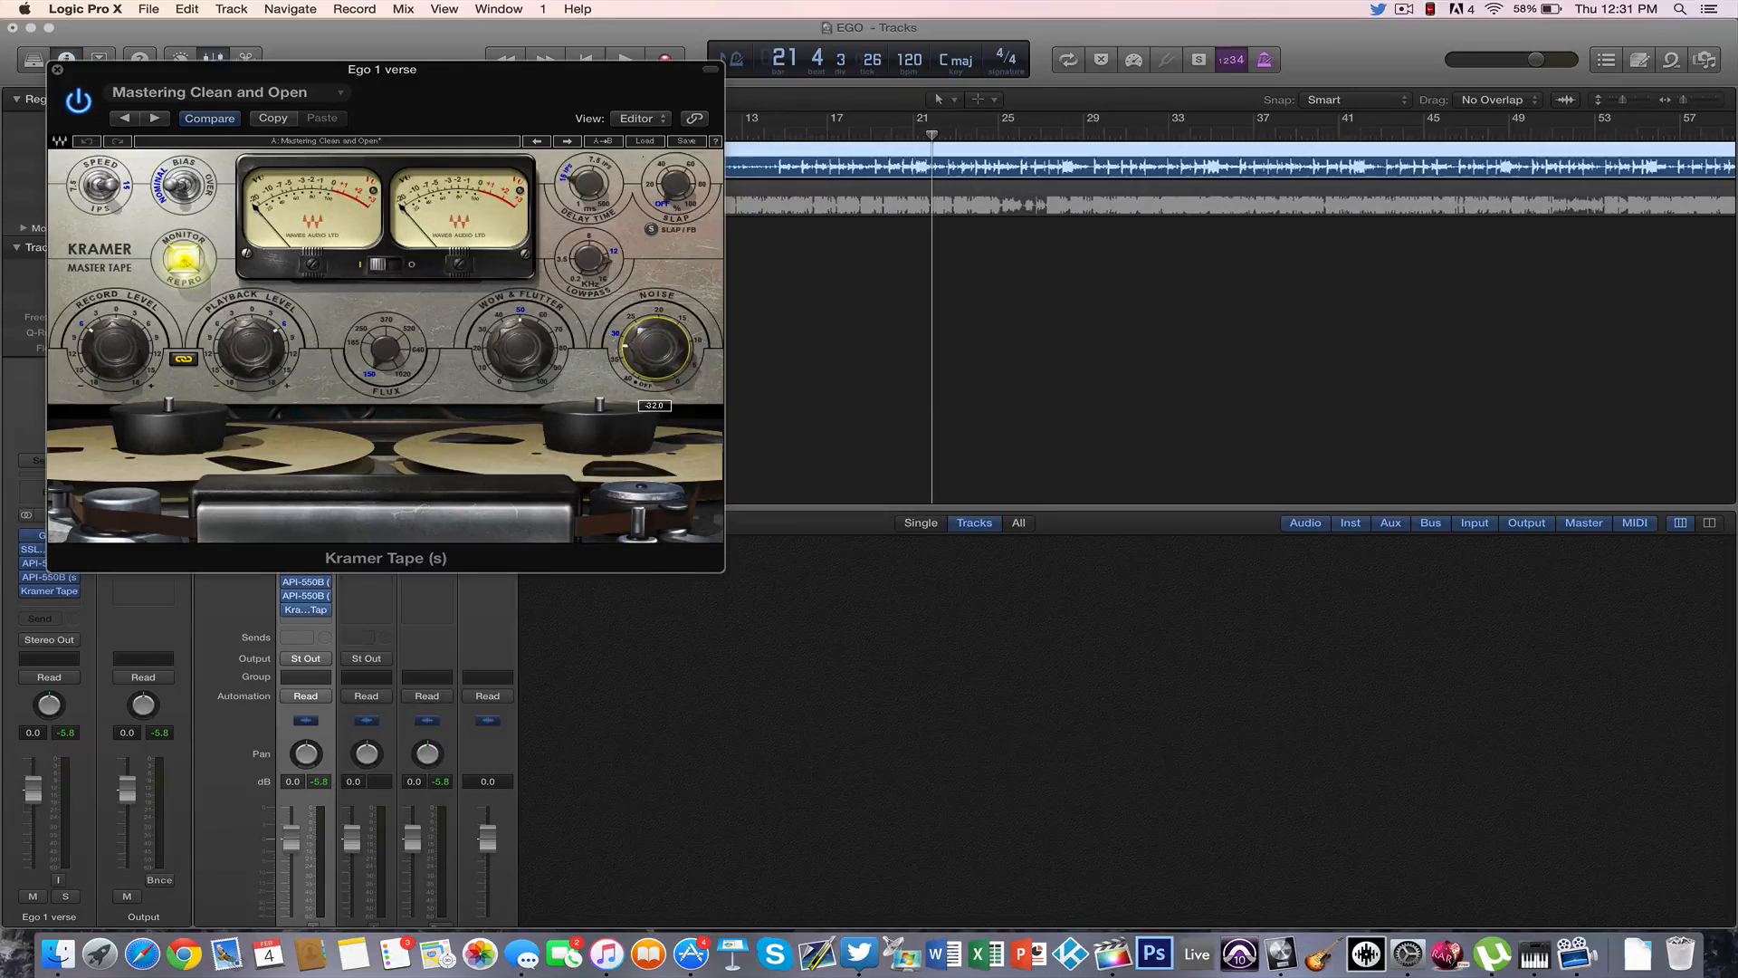
{"action": "left_click_drag", "start_coordinate": [639, 330], "coordinate": [639, 332]}
{"action": "left_click_drag", "start_coordinate": [528, 87], "coordinate": [654, 328]}
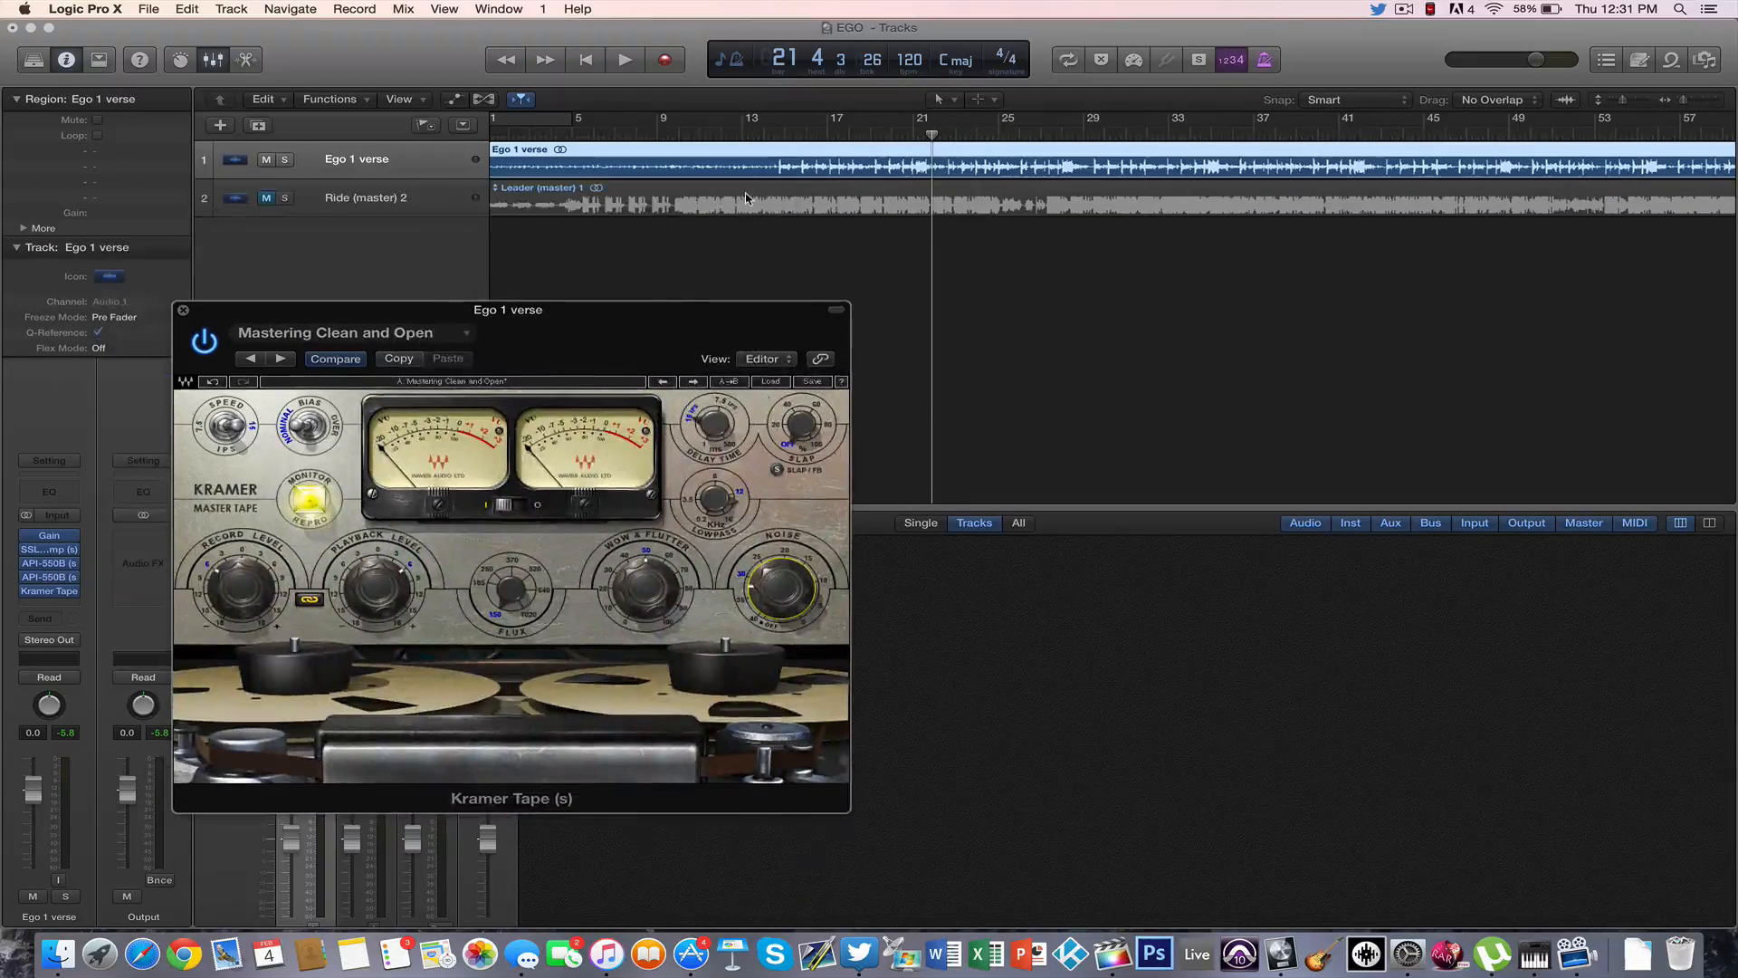
- Play Ego 1 verse from the beginning and from bar 14, closing the Kramer Tape window during playback
{"action": "key", "text": "Return"}
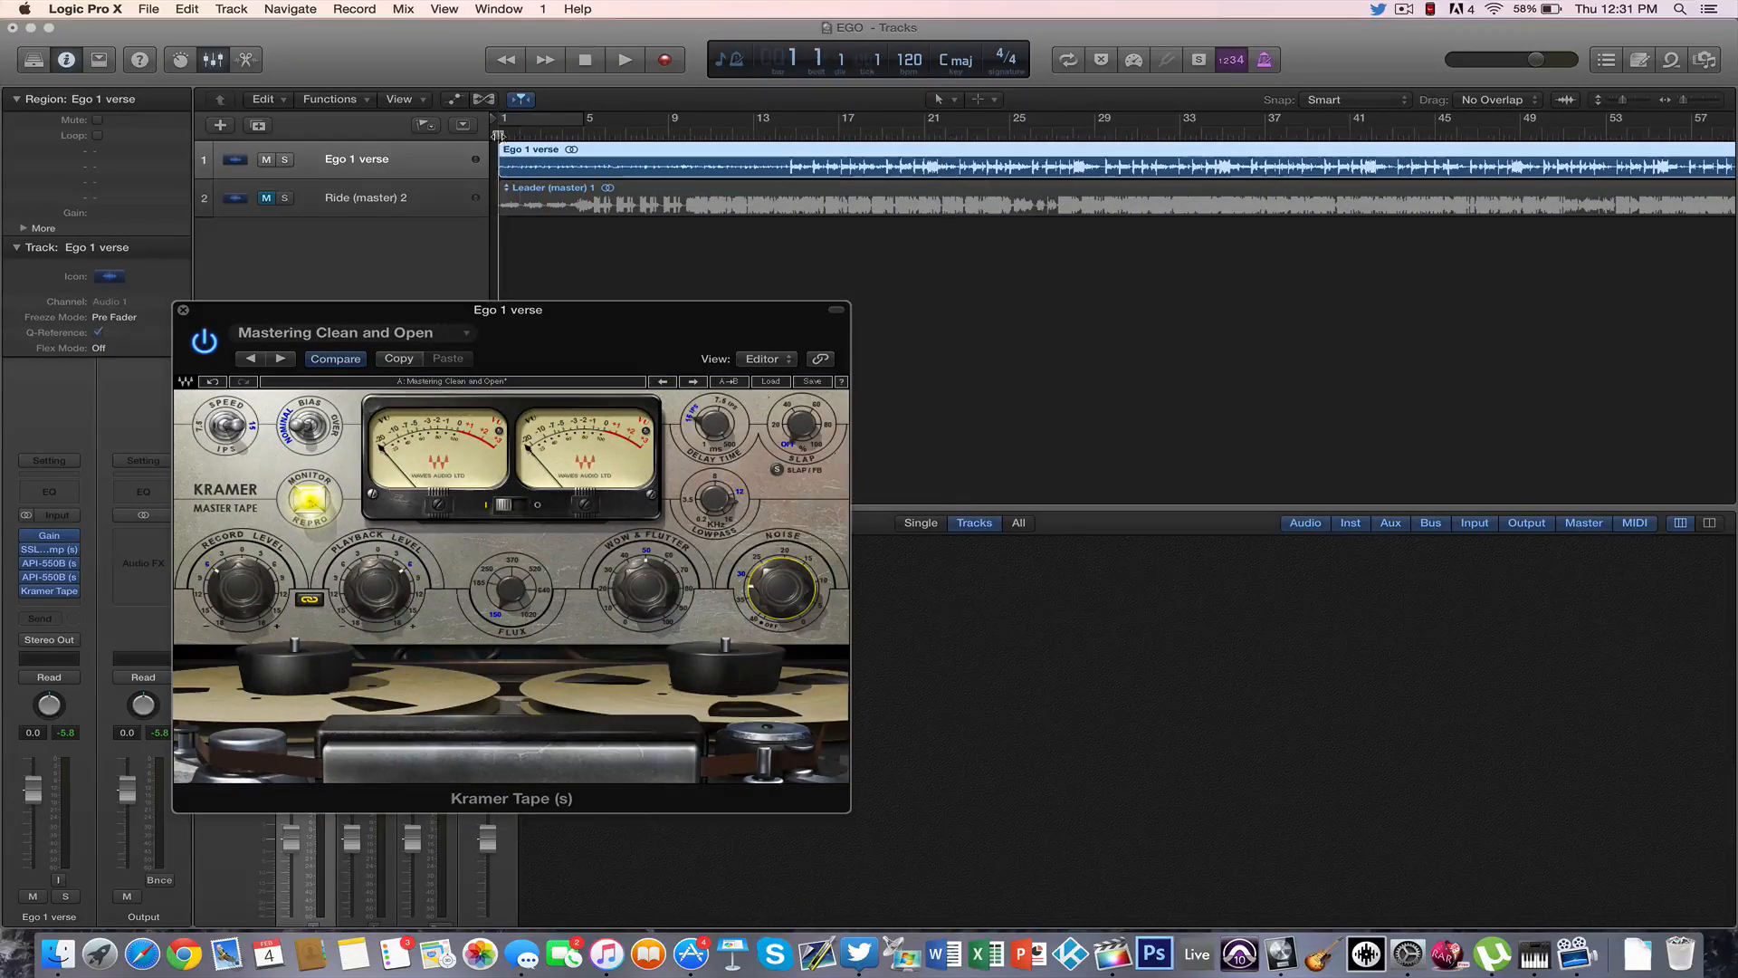
{"action": "left_click", "coordinate": [450, 138]}
{"action": "key", "text": "space"}
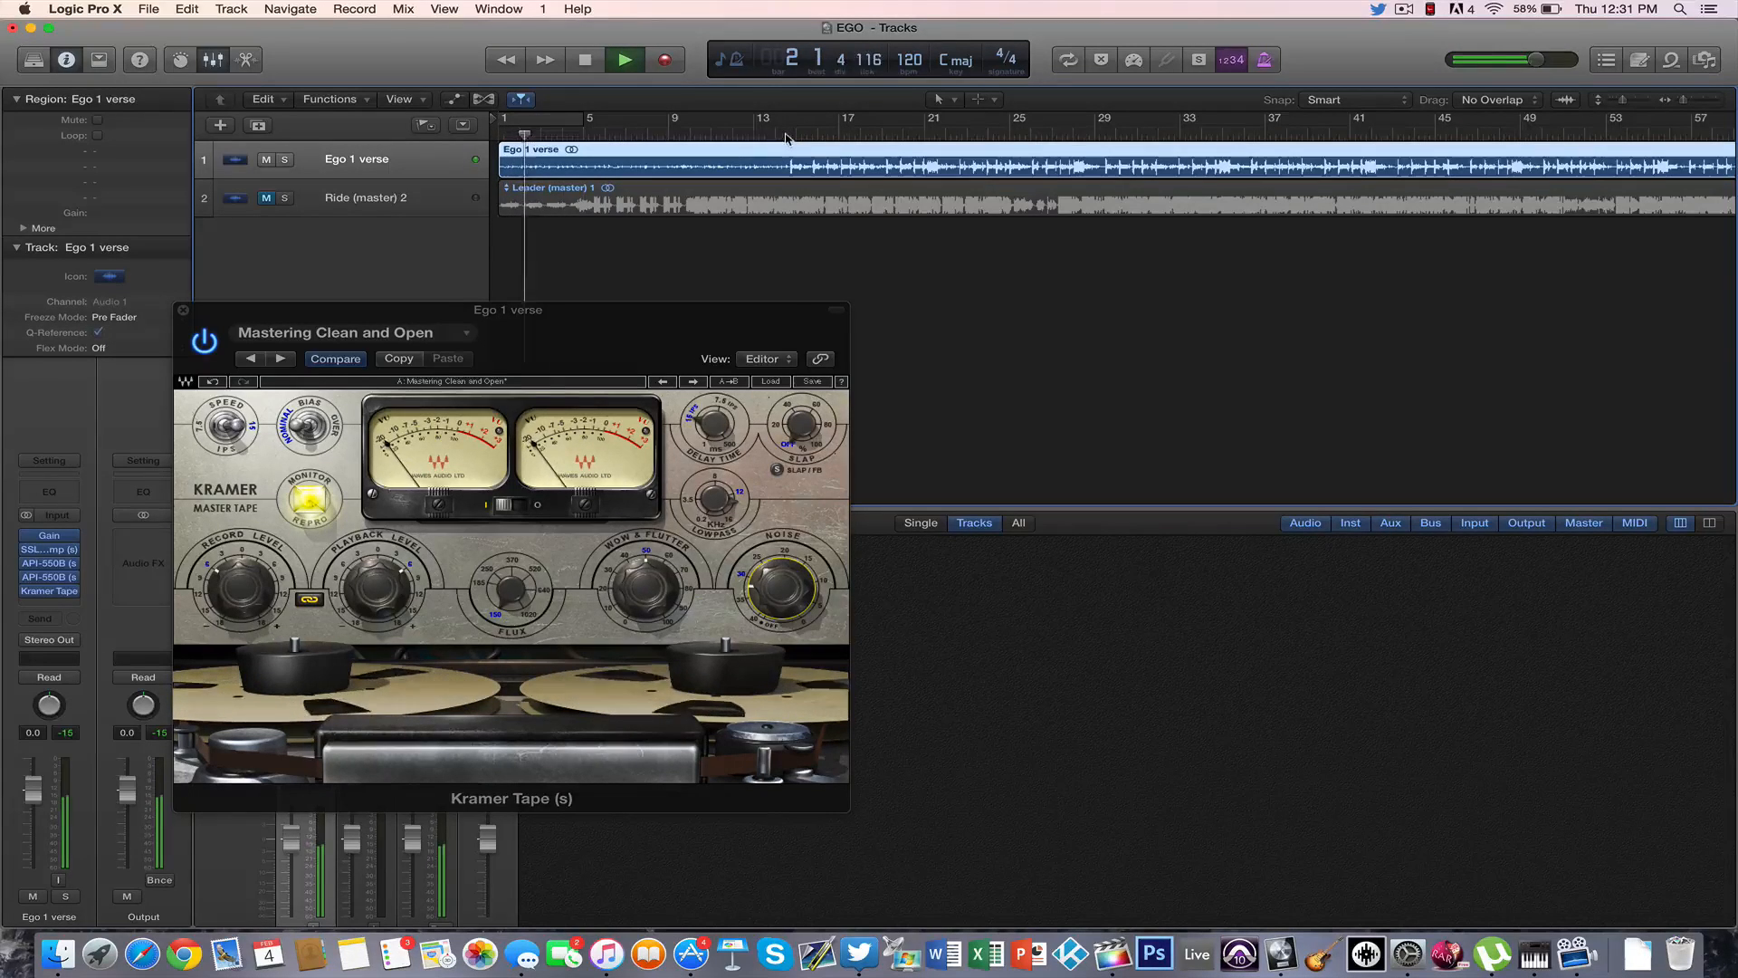
{"action": "left_click", "coordinate": [786, 136]}
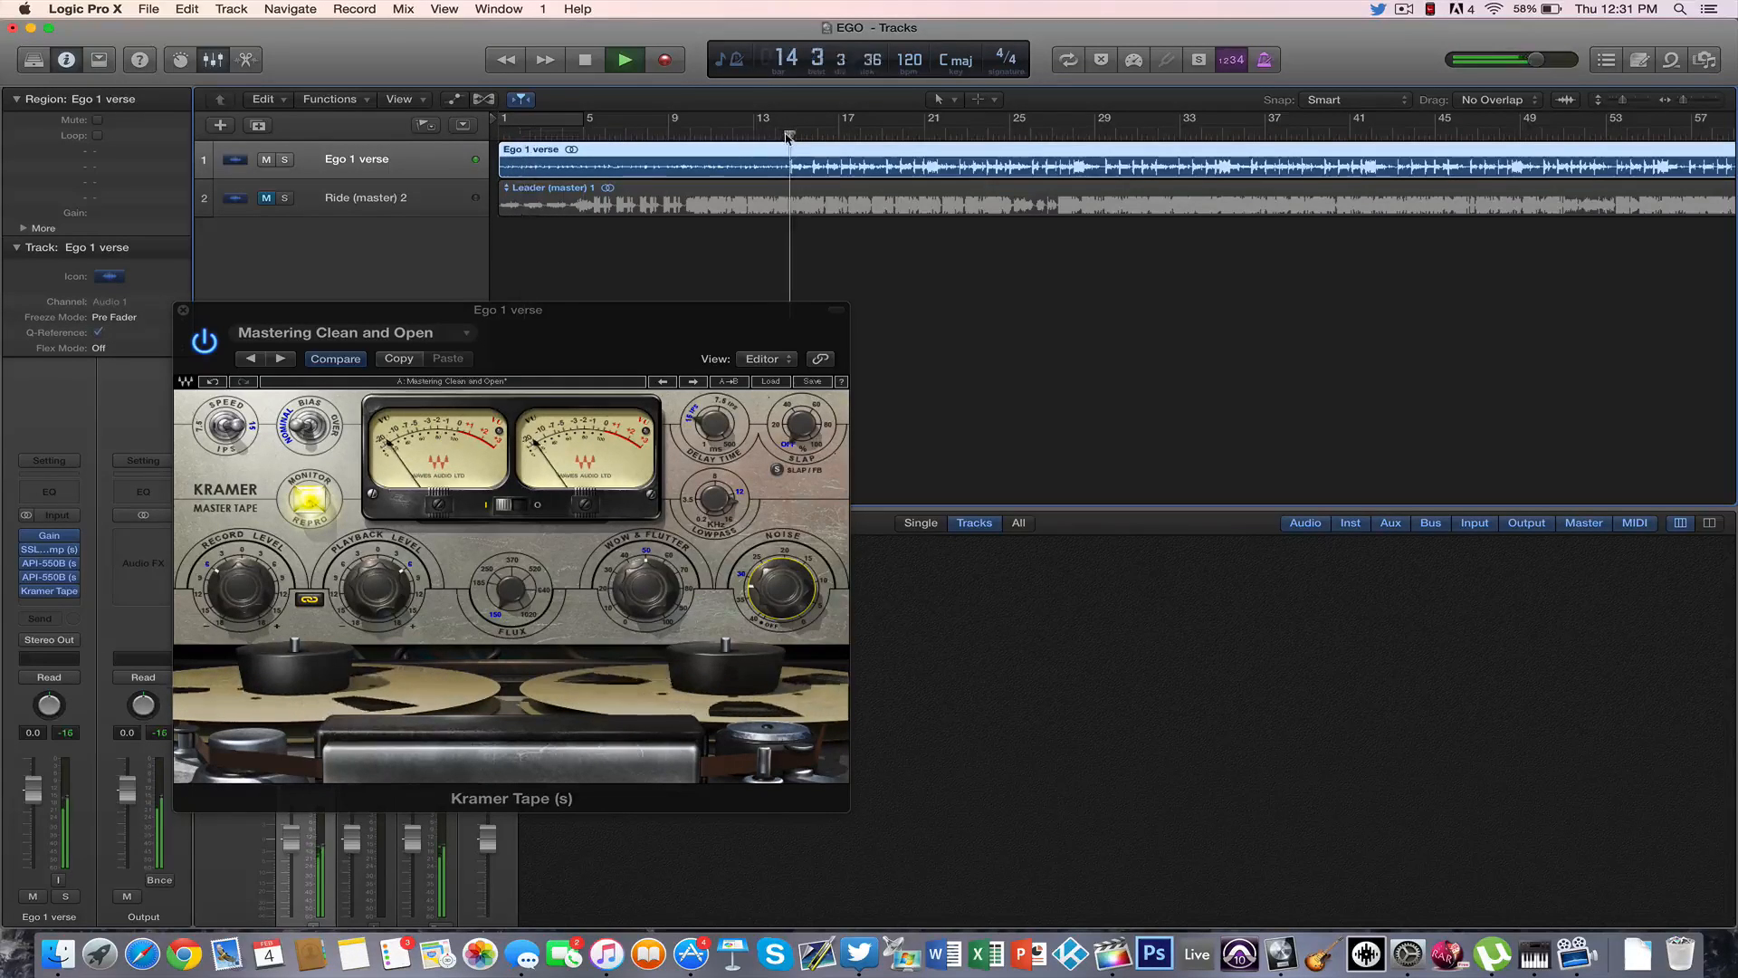
{"action": "left_click", "coordinate": [184, 313]}
{"action": "key", "text": "space"}
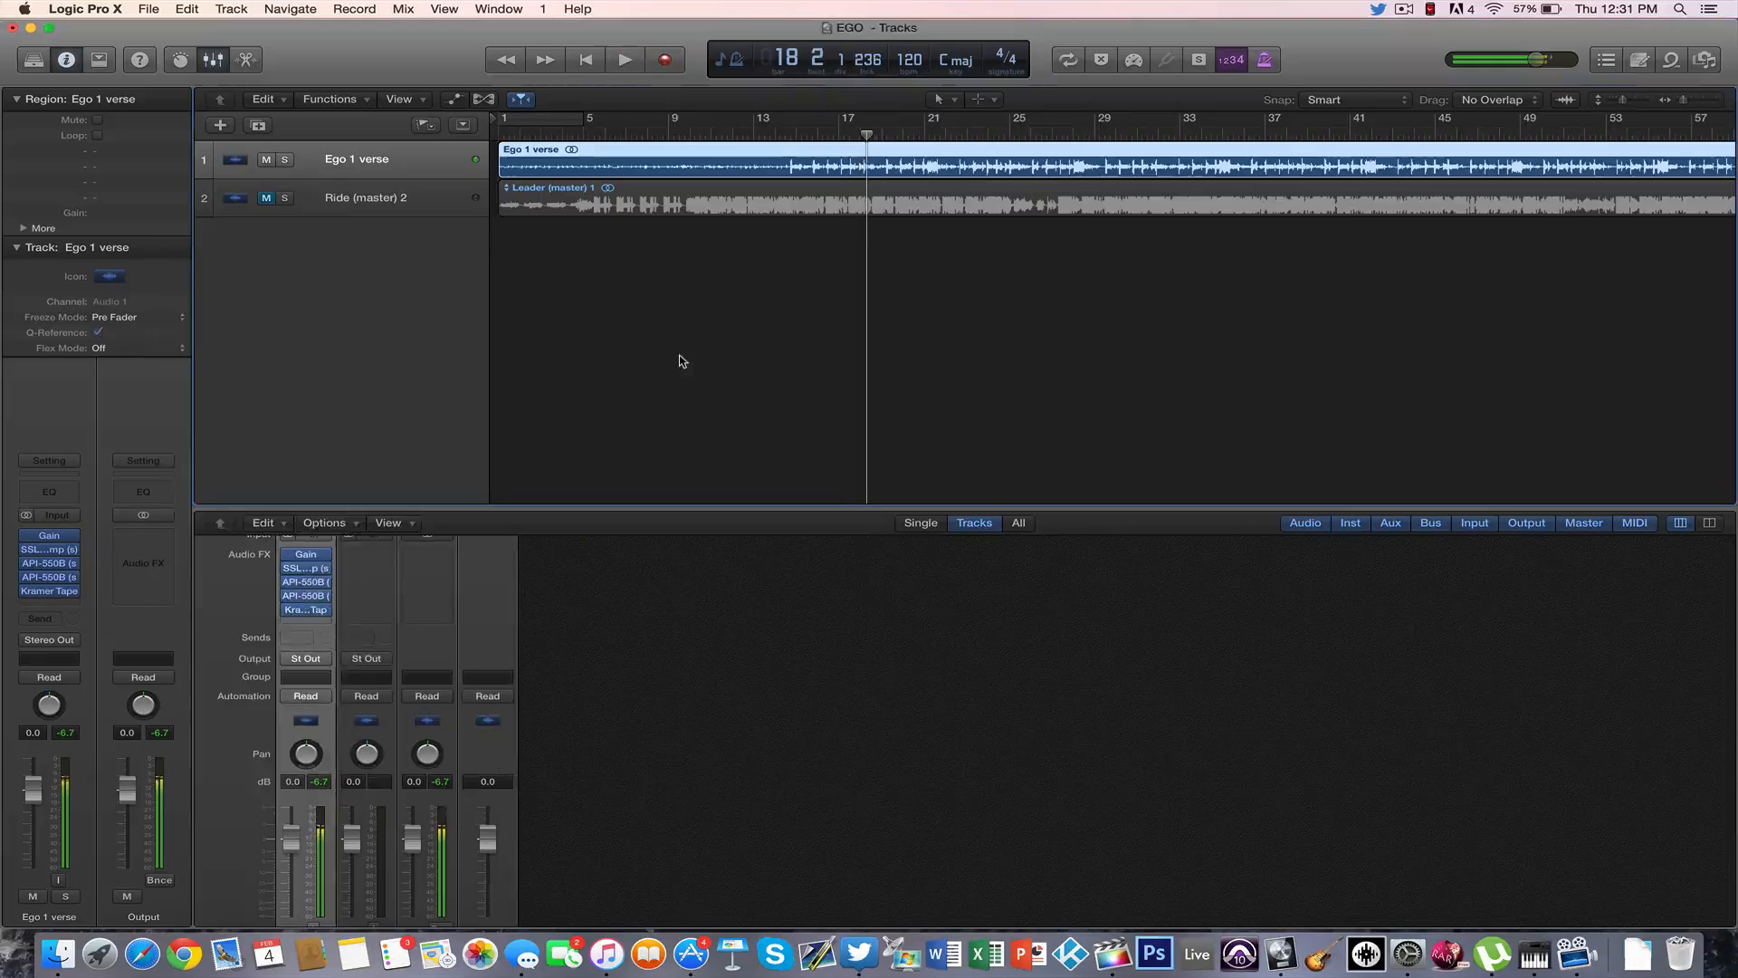
- Add the stereo Waves L3 MultiMaximizer (s) after Kramer Tape on the Ego 1 verse channel
{"action": "left_click", "coordinate": [296, 625]}
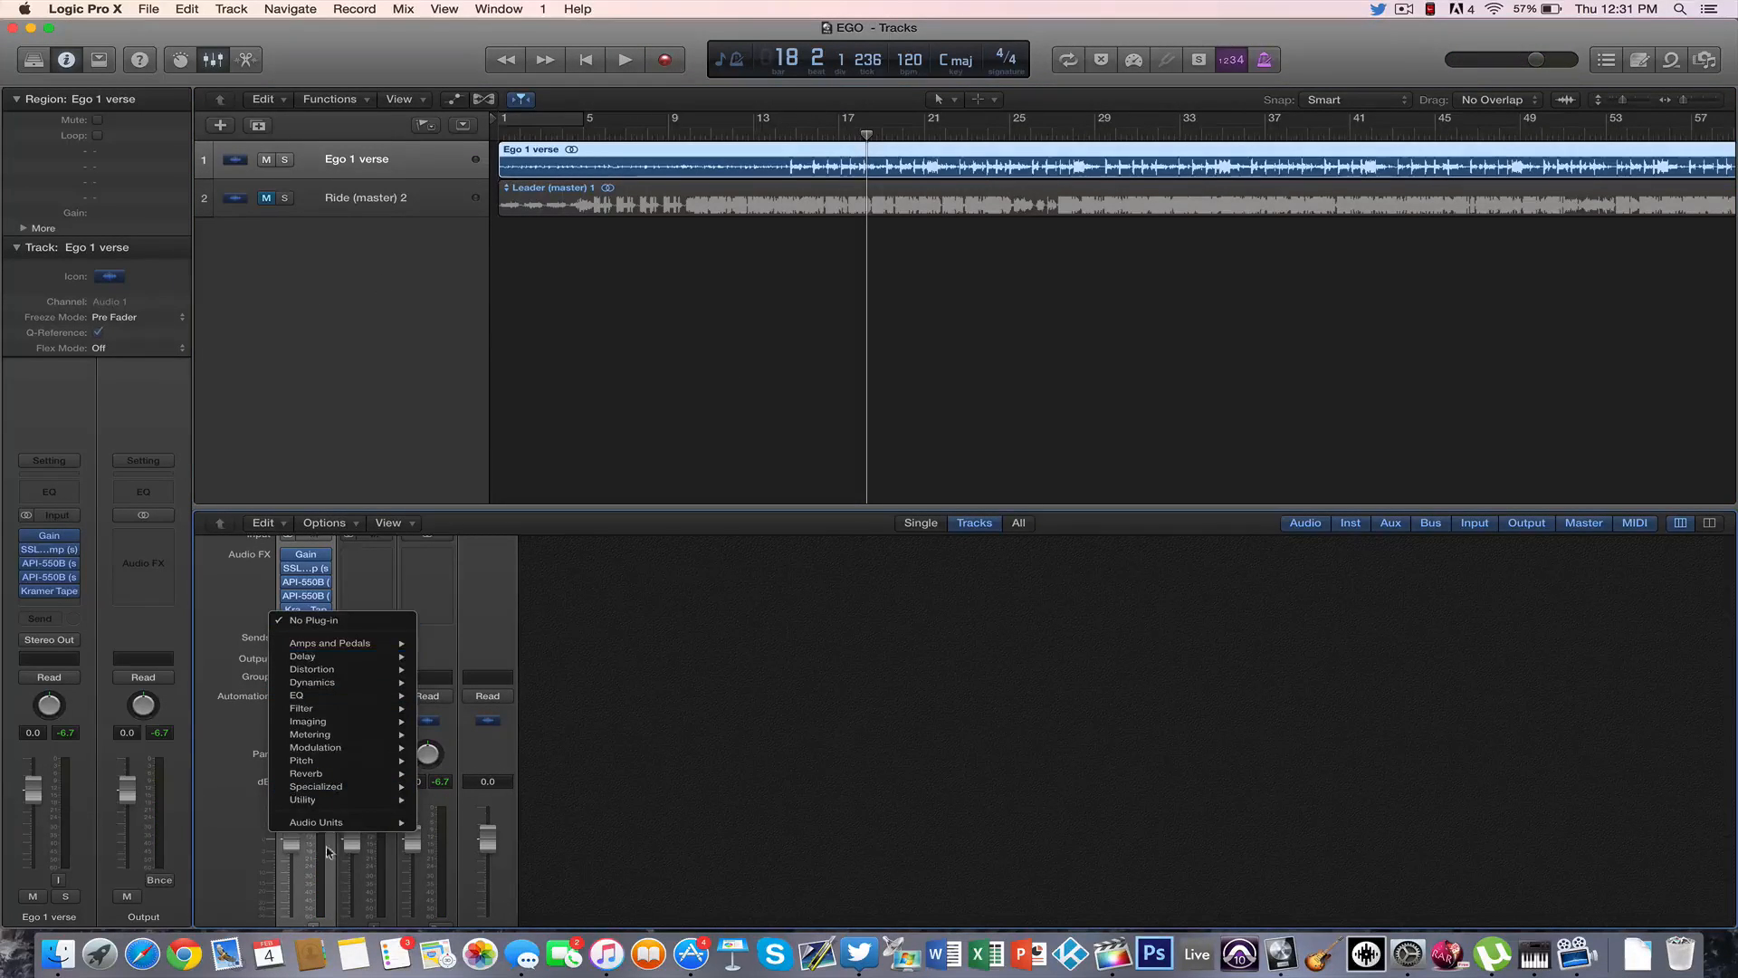
{"action": "mouse_move", "coordinate": [496, 916]}
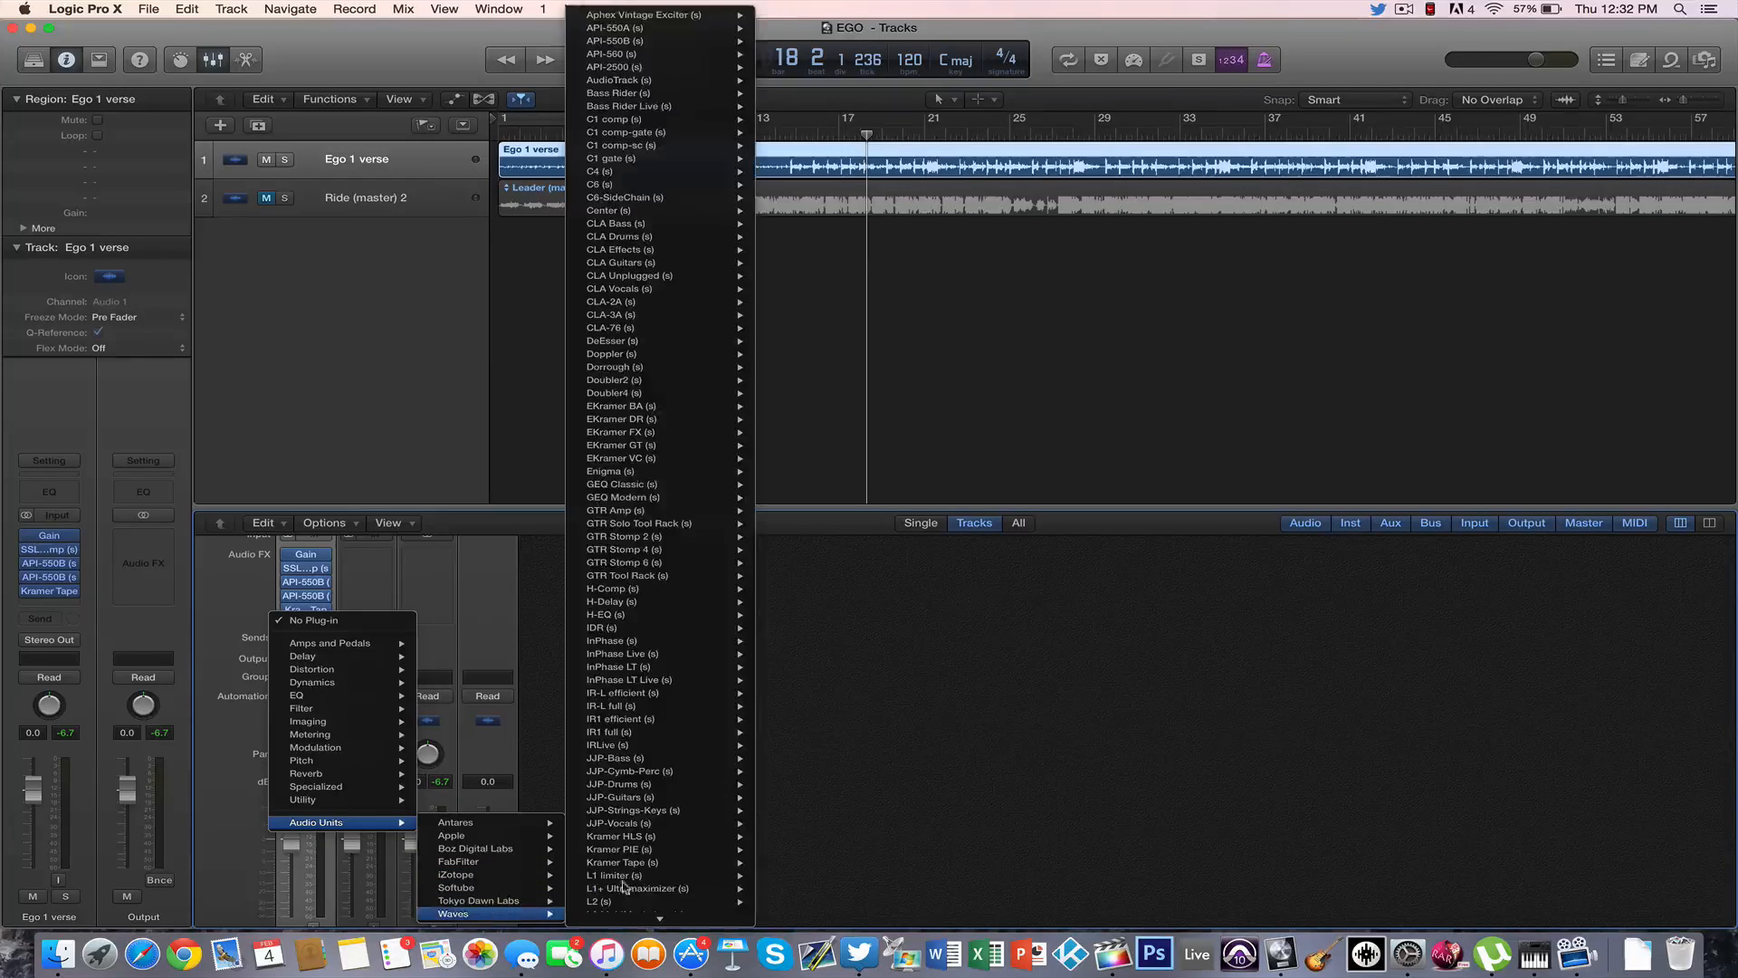
{"action": "scroll", "coordinate": [709, 767], "scroll_direction": "down", "scroll_amount": 3}
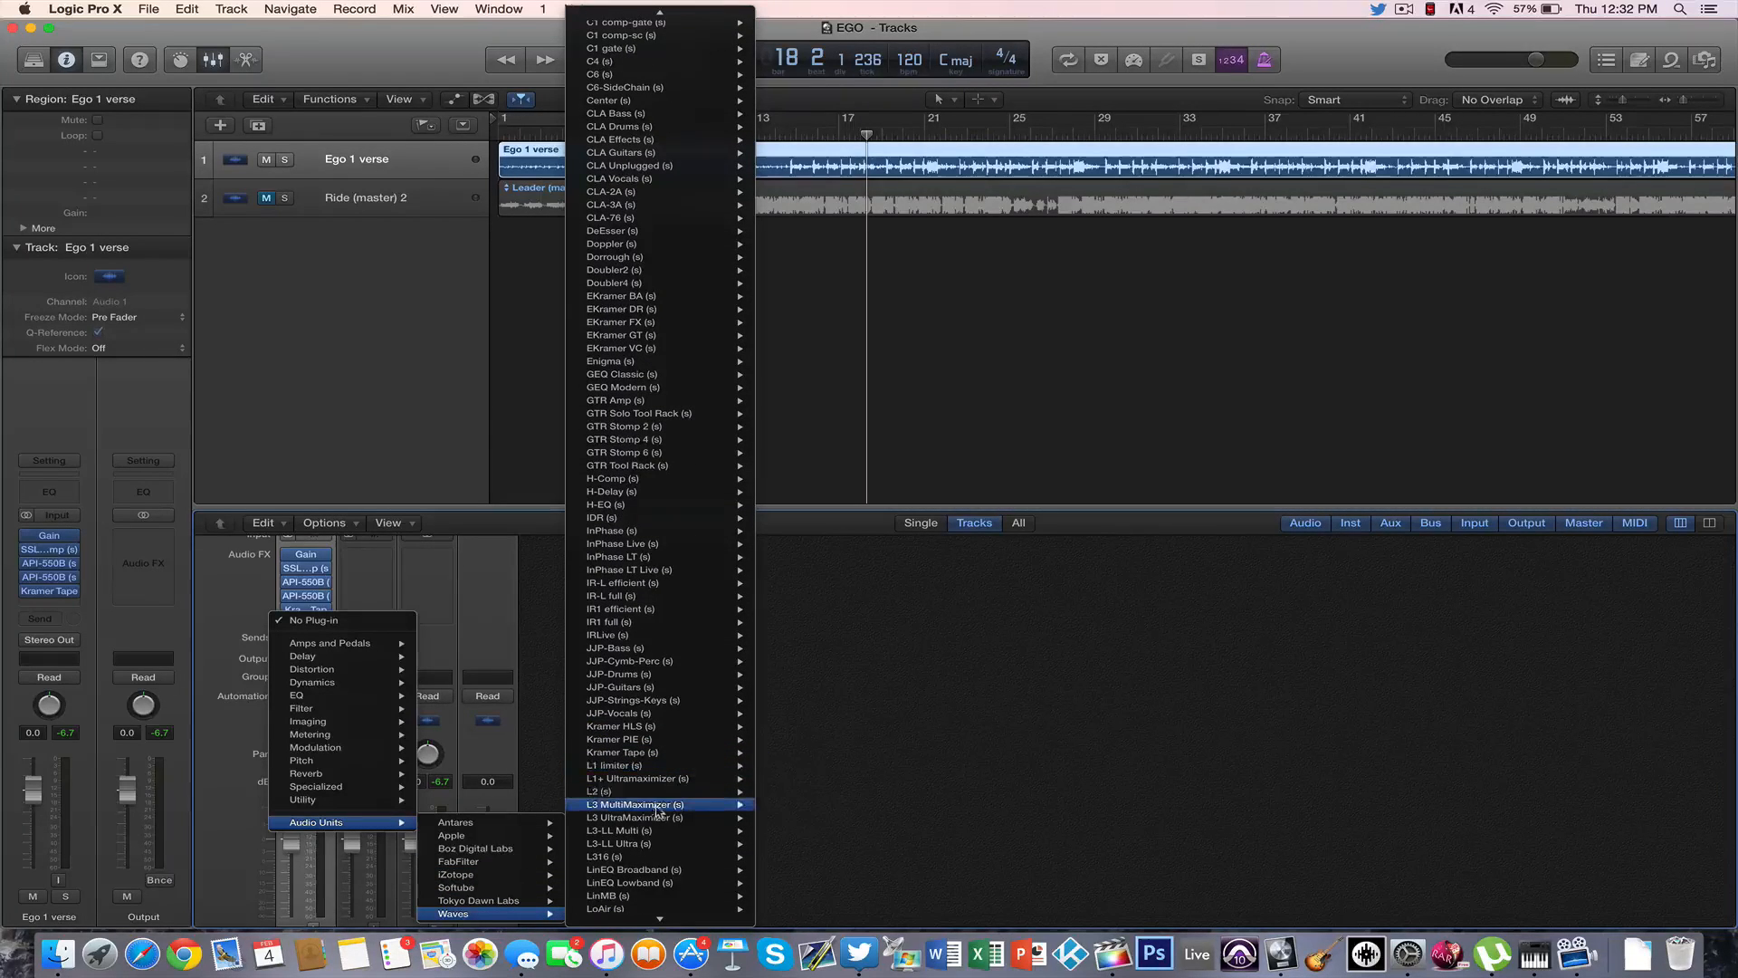
{"action": "mouse_move", "coordinate": [705, 807]}
{"action": "left_click", "coordinate": [770, 808]}
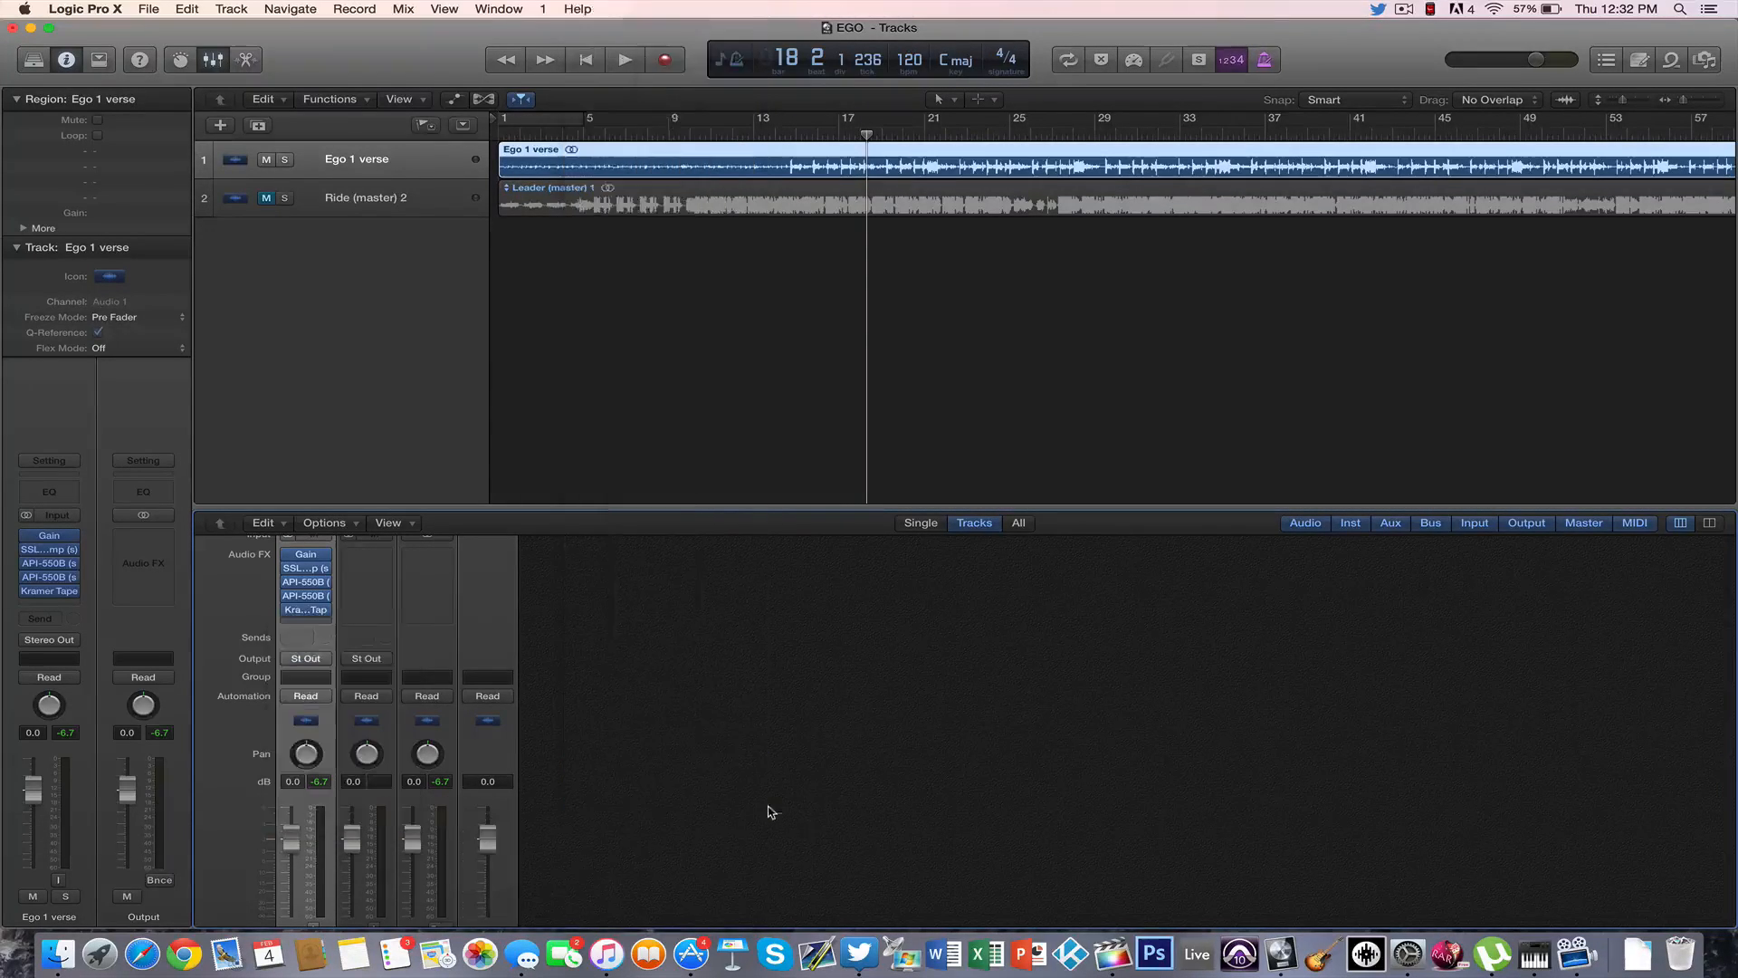
- Load the Hi Res CD Master factory preset in the L3 MultiMaximizer and set both Threshold and Out Ceiling to 0.0
{"action": "left_click", "coordinate": [216, 91]}
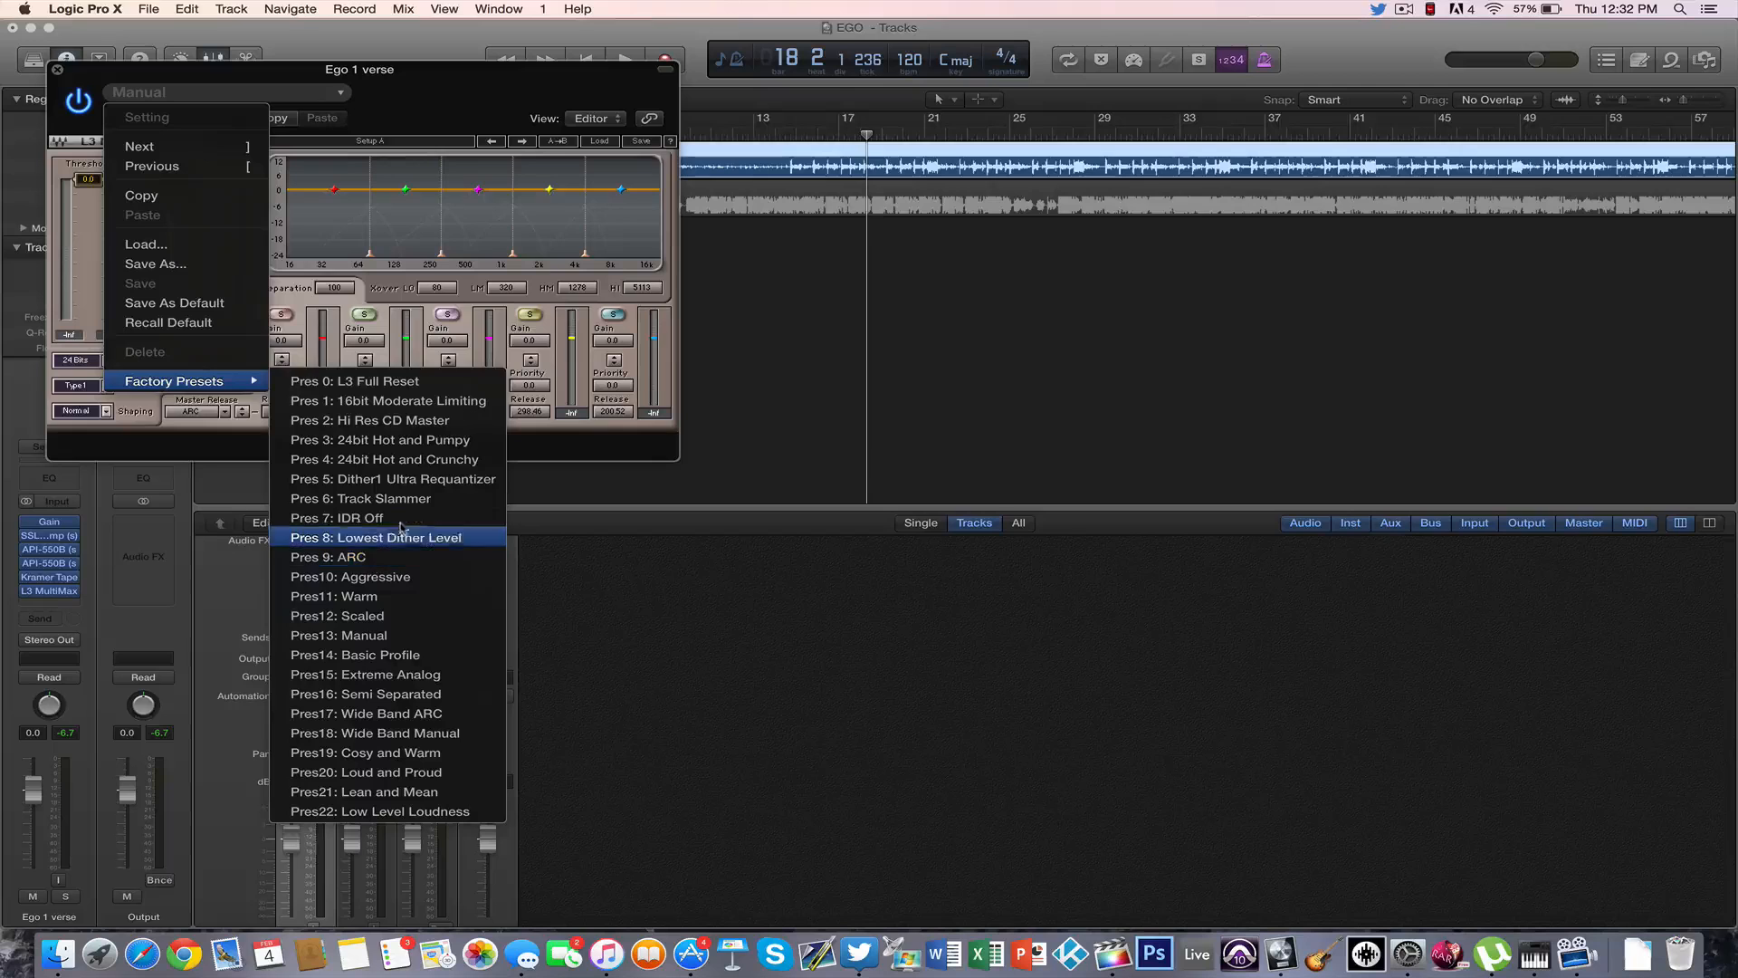
{"action": "left_click", "coordinate": [447, 421]}
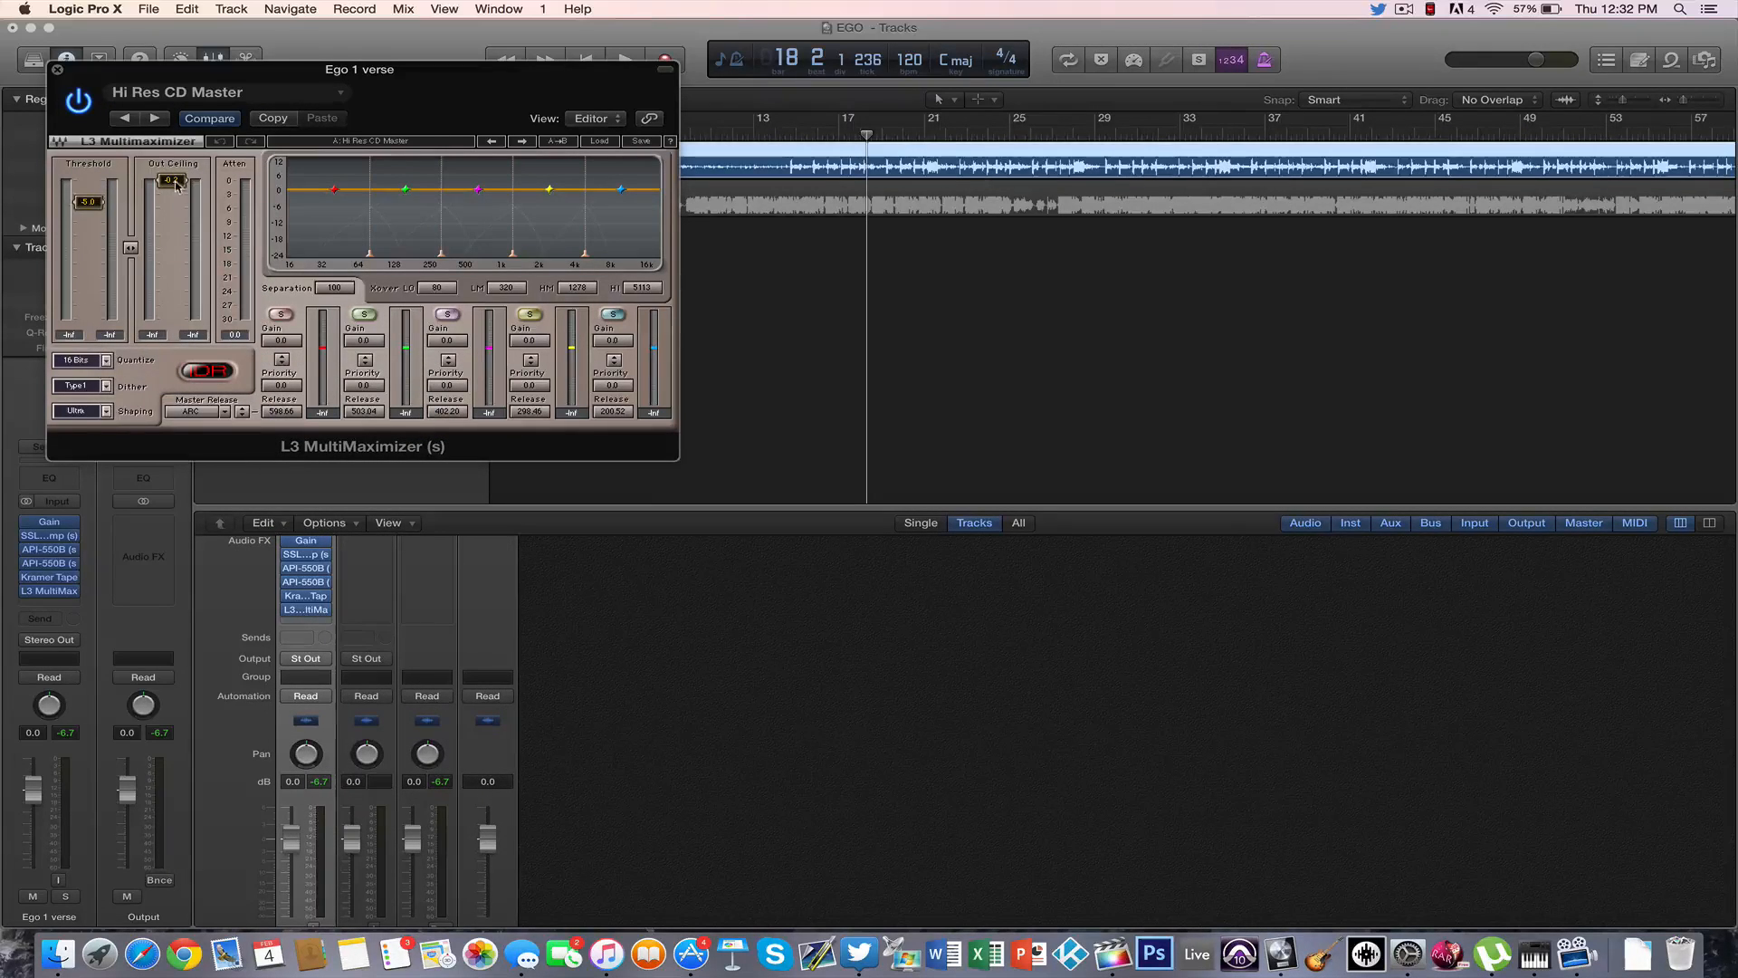
{"action": "left_click_drag", "start_coordinate": [177, 186], "coordinate": [88, 180]}
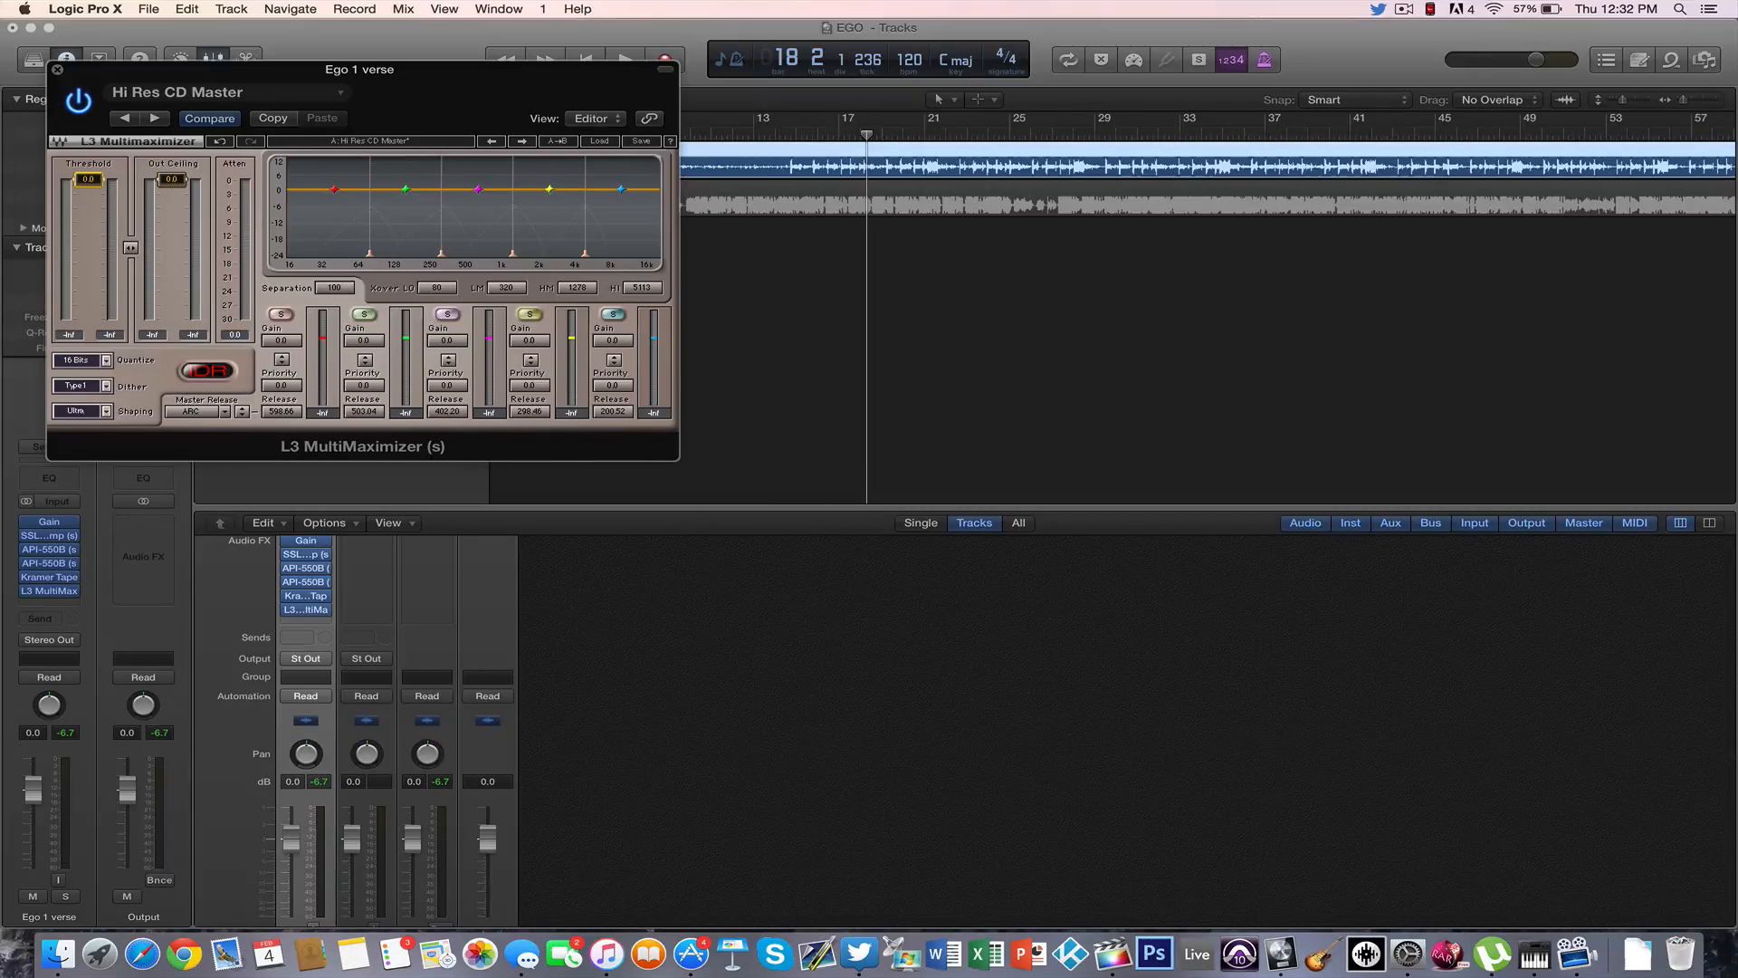
{"action": "left_click_drag", "start_coordinate": [460, 102], "coordinate": [708, 266]}
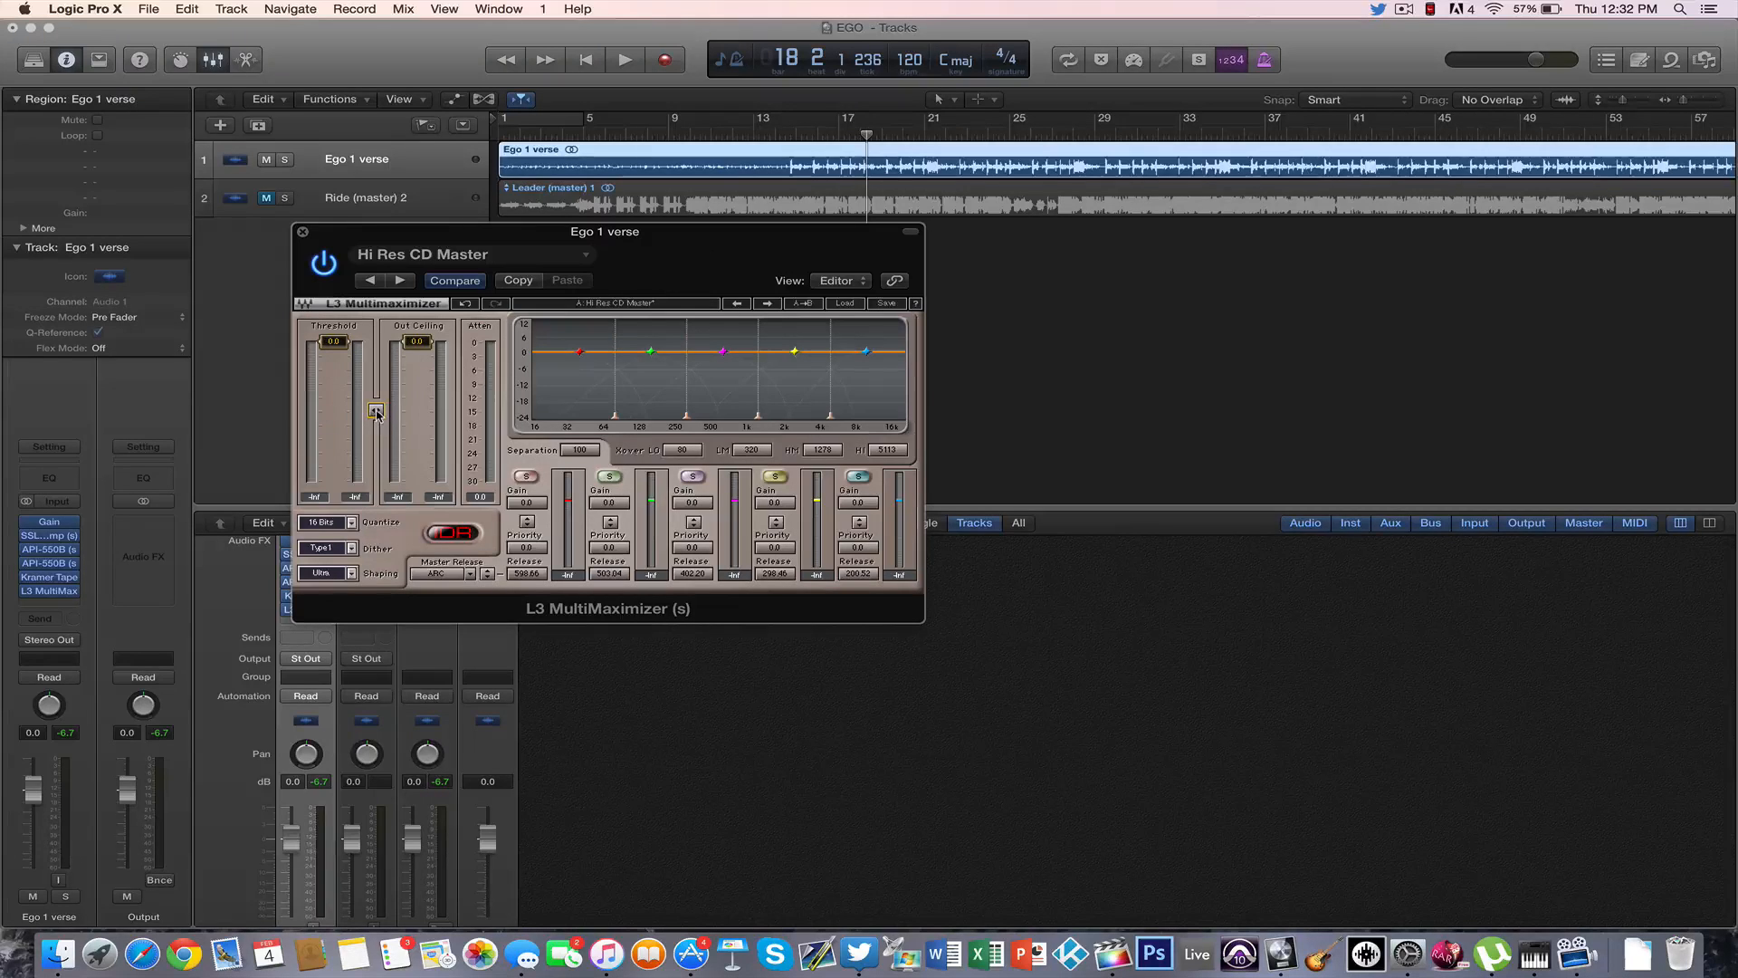
{"action": "left_click_drag", "start_coordinate": [376, 410], "coordinate": [376, 410]}
{"action": "left_click_drag", "start_coordinate": [644, 256], "coordinate": [789, 261]}
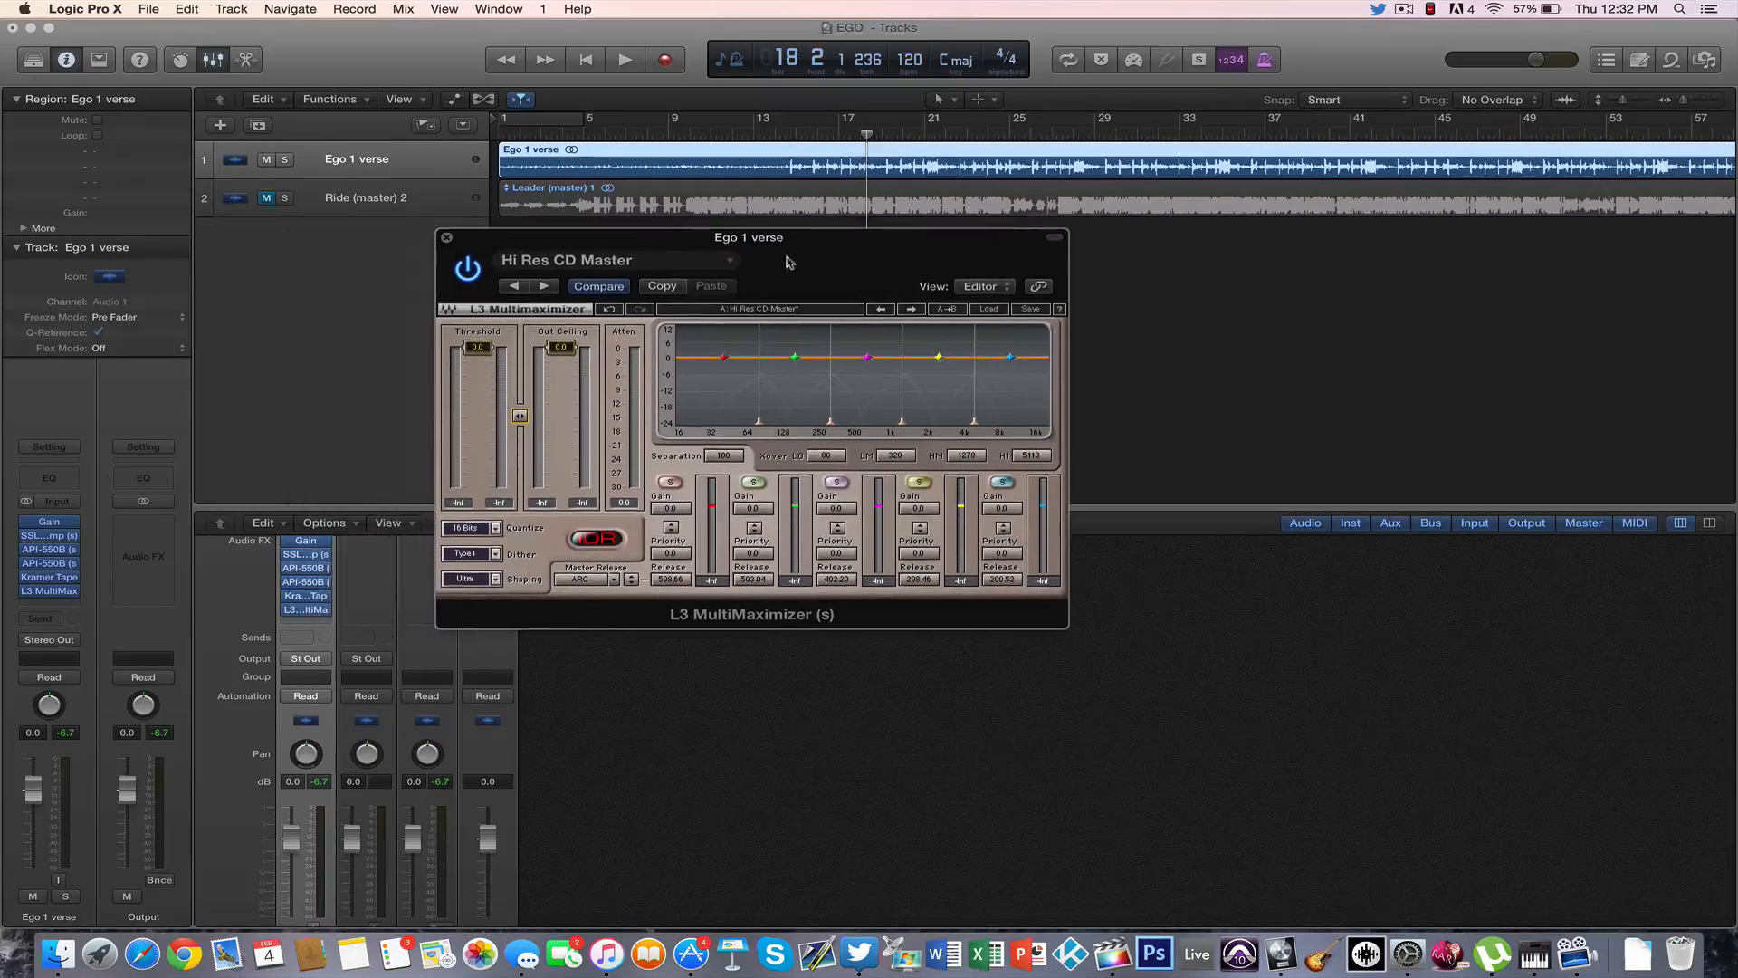
- While playing Ego 1 verse, lower the L3 MultiMaximizer's Threshold to about -8.0 with the linked control and set its Out Ceiling to -0.1
{"action": "left_click_drag", "start_coordinate": [519, 416], "coordinate": [520, 371]}
{"action": "key", "text": "space"}
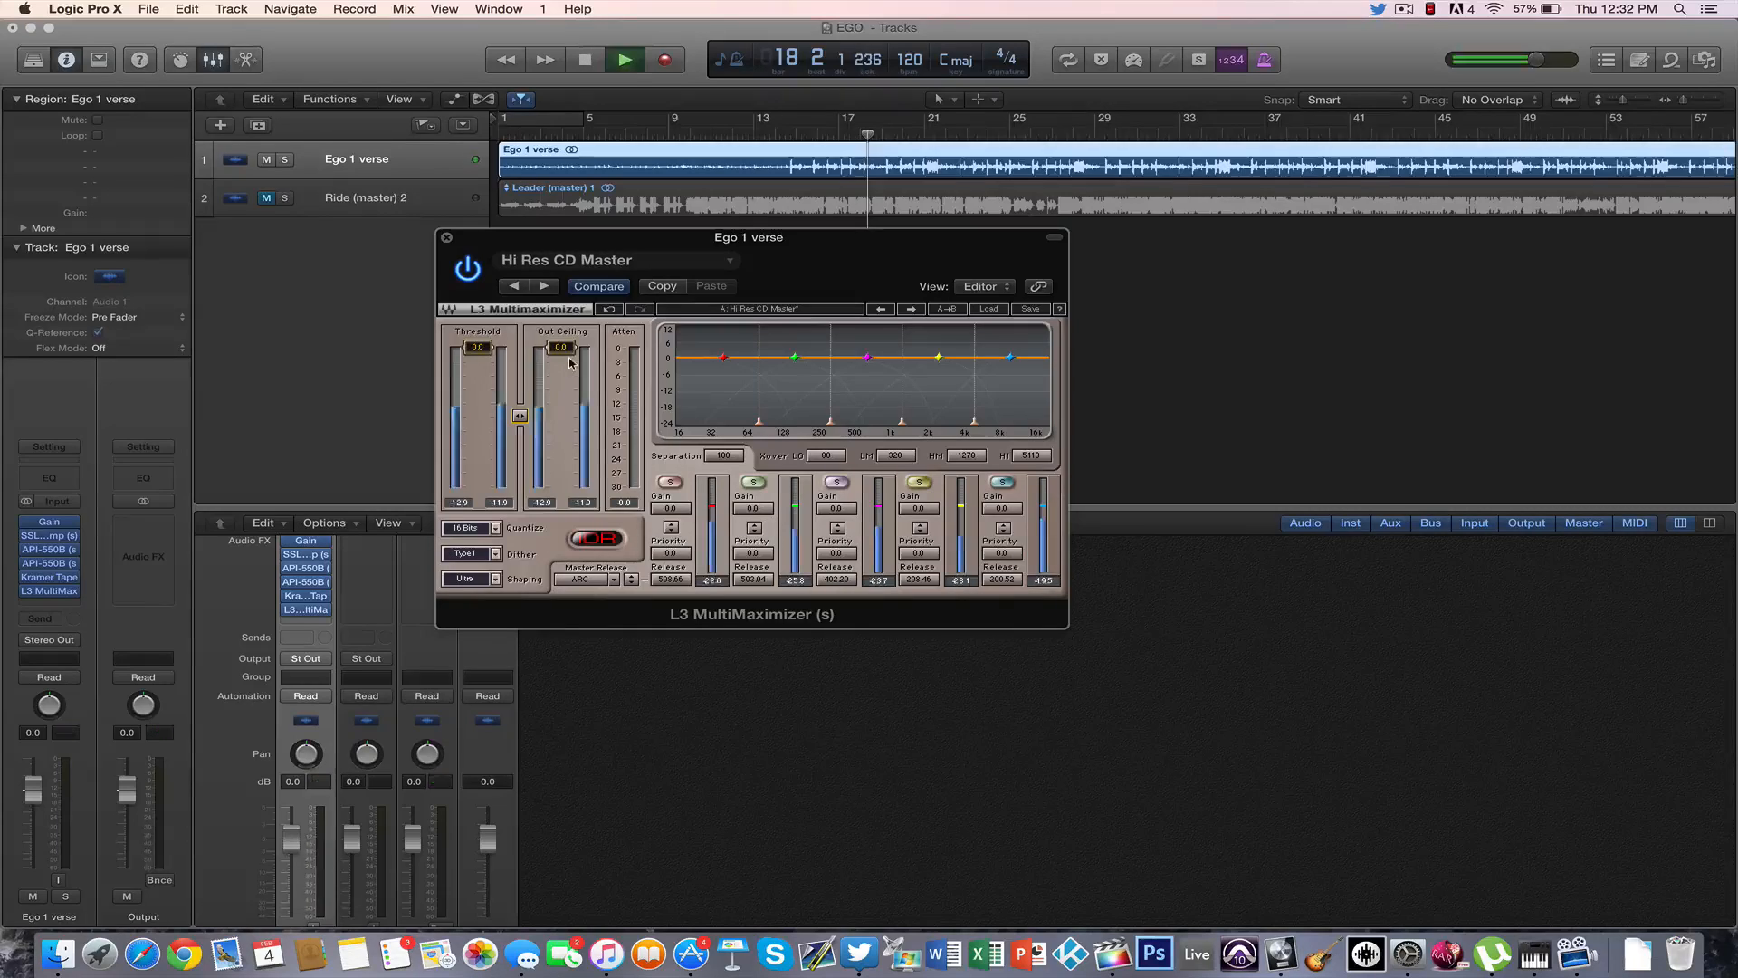
{"action": "left_click_drag", "start_coordinate": [520, 416], "coordinate": [520, 324]}
{"action": "key", "text": "space"}
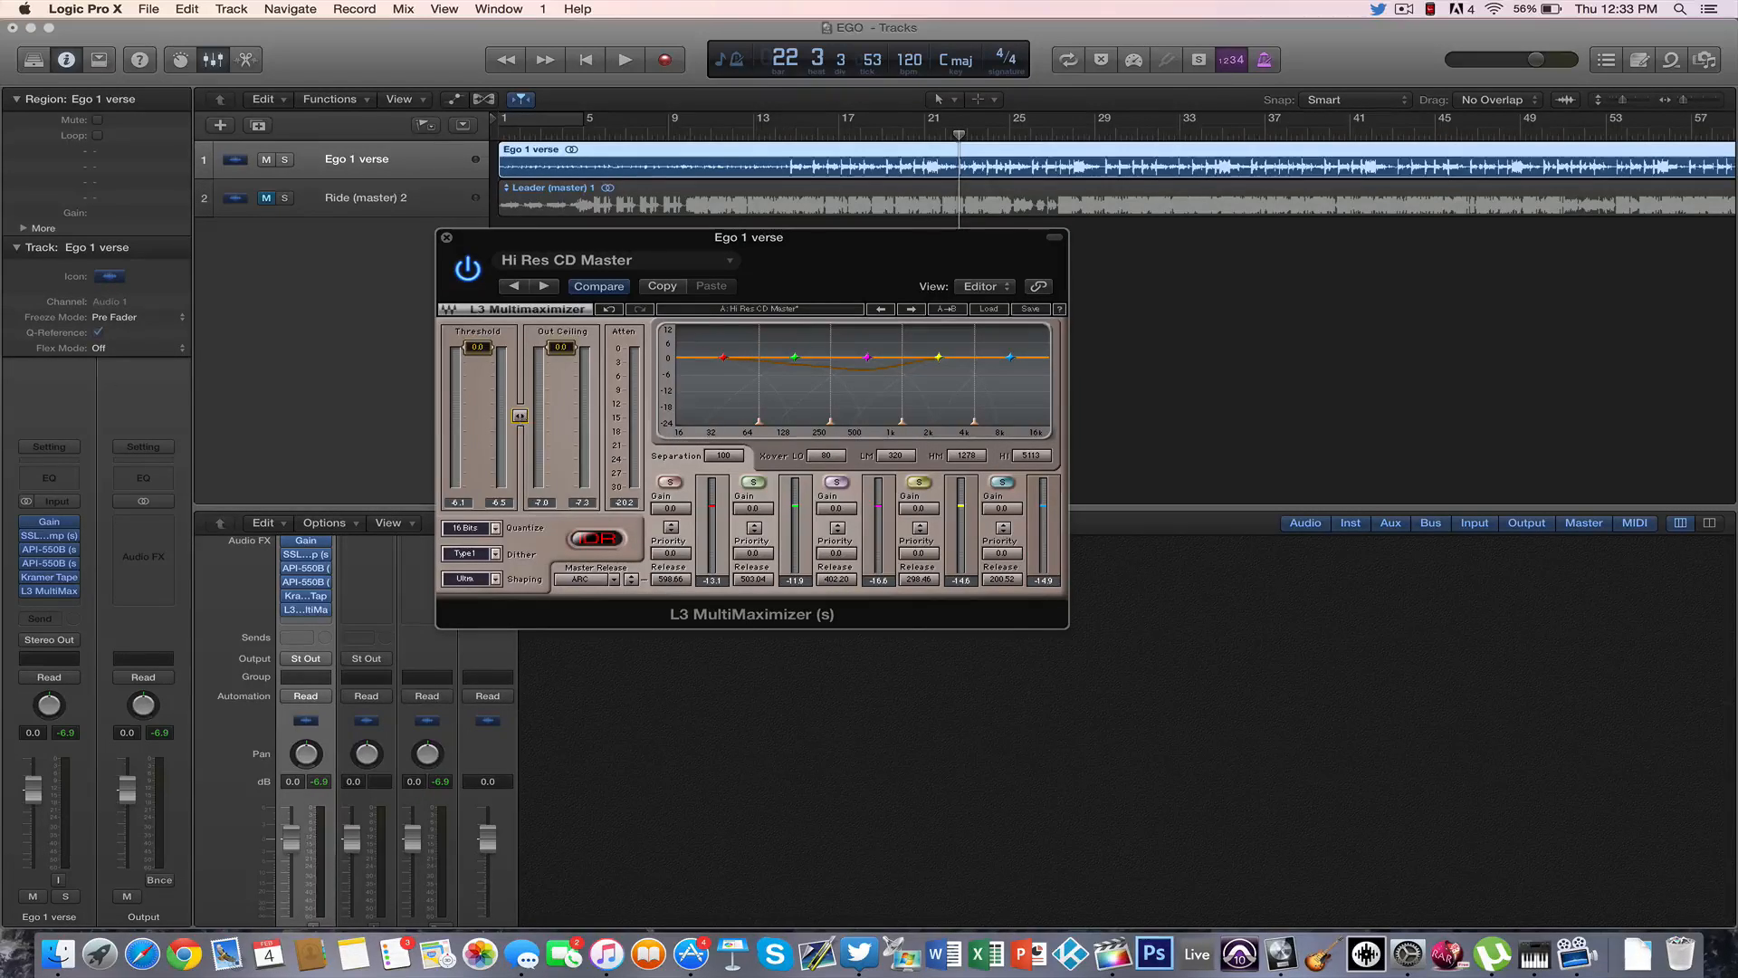
{"action": "key", "text": "space"}
{"action": "left_click_drag", "start_coordinate": [519, 416], "coordinate": [520, 483]}
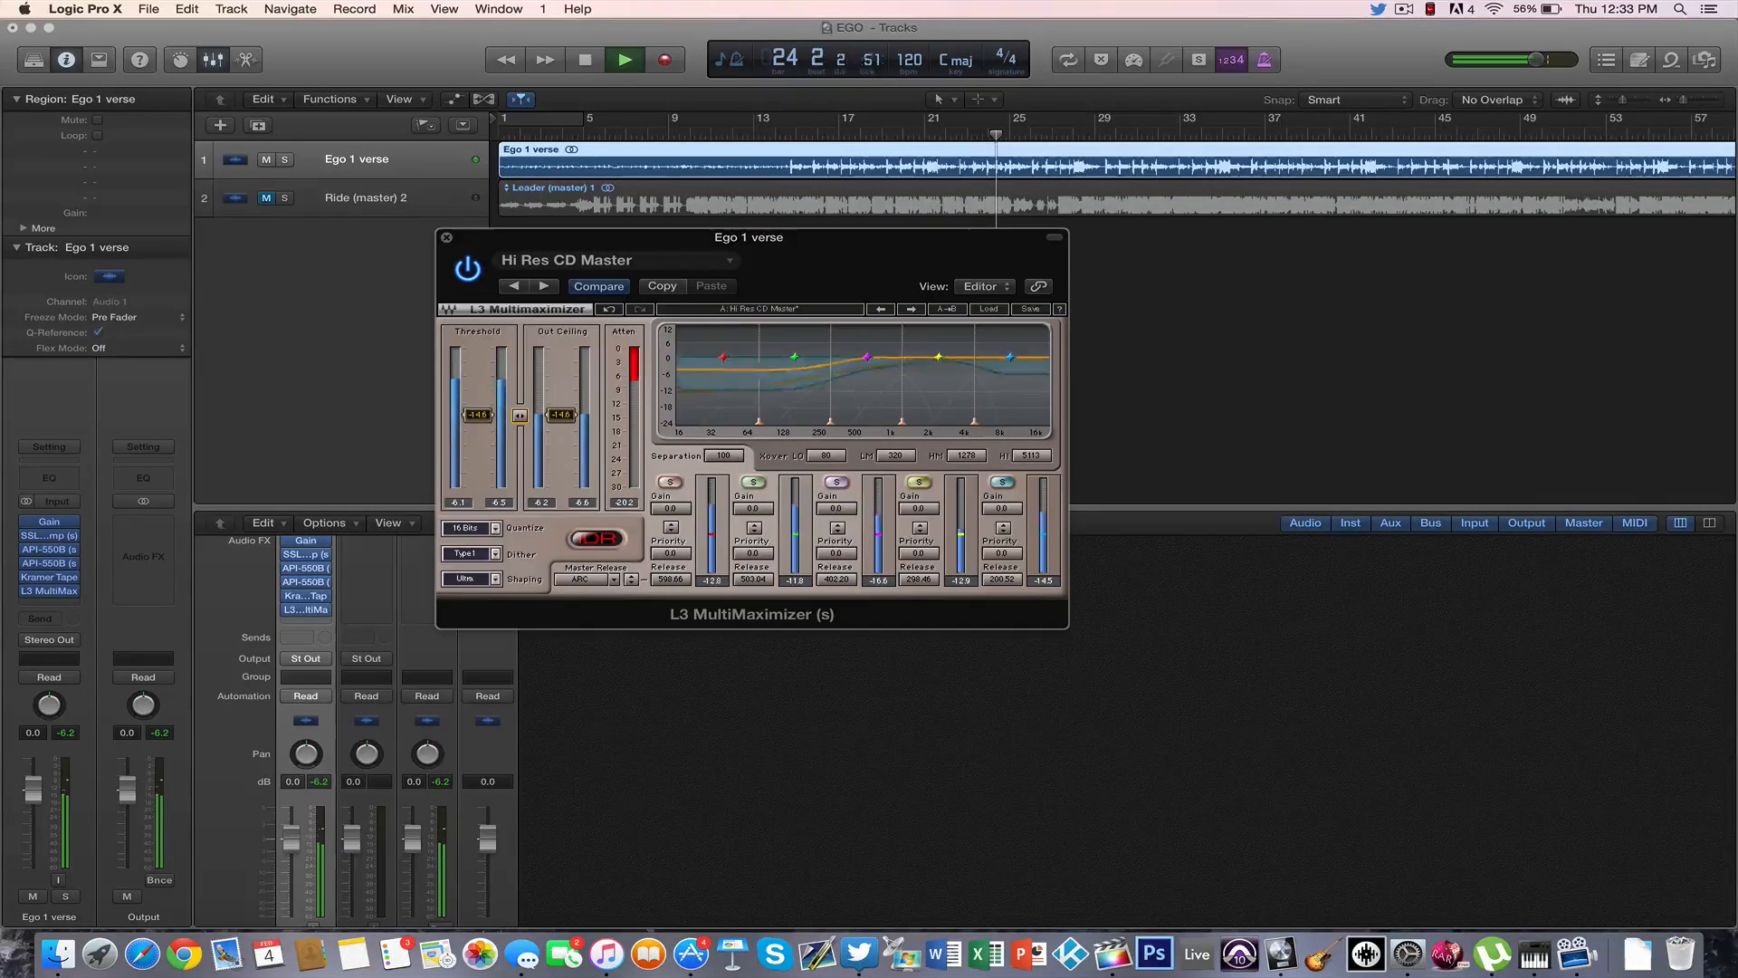
{"action": "left_click_drag", "start_coordinate": [519, 416], "coordinate": [519, 384]}
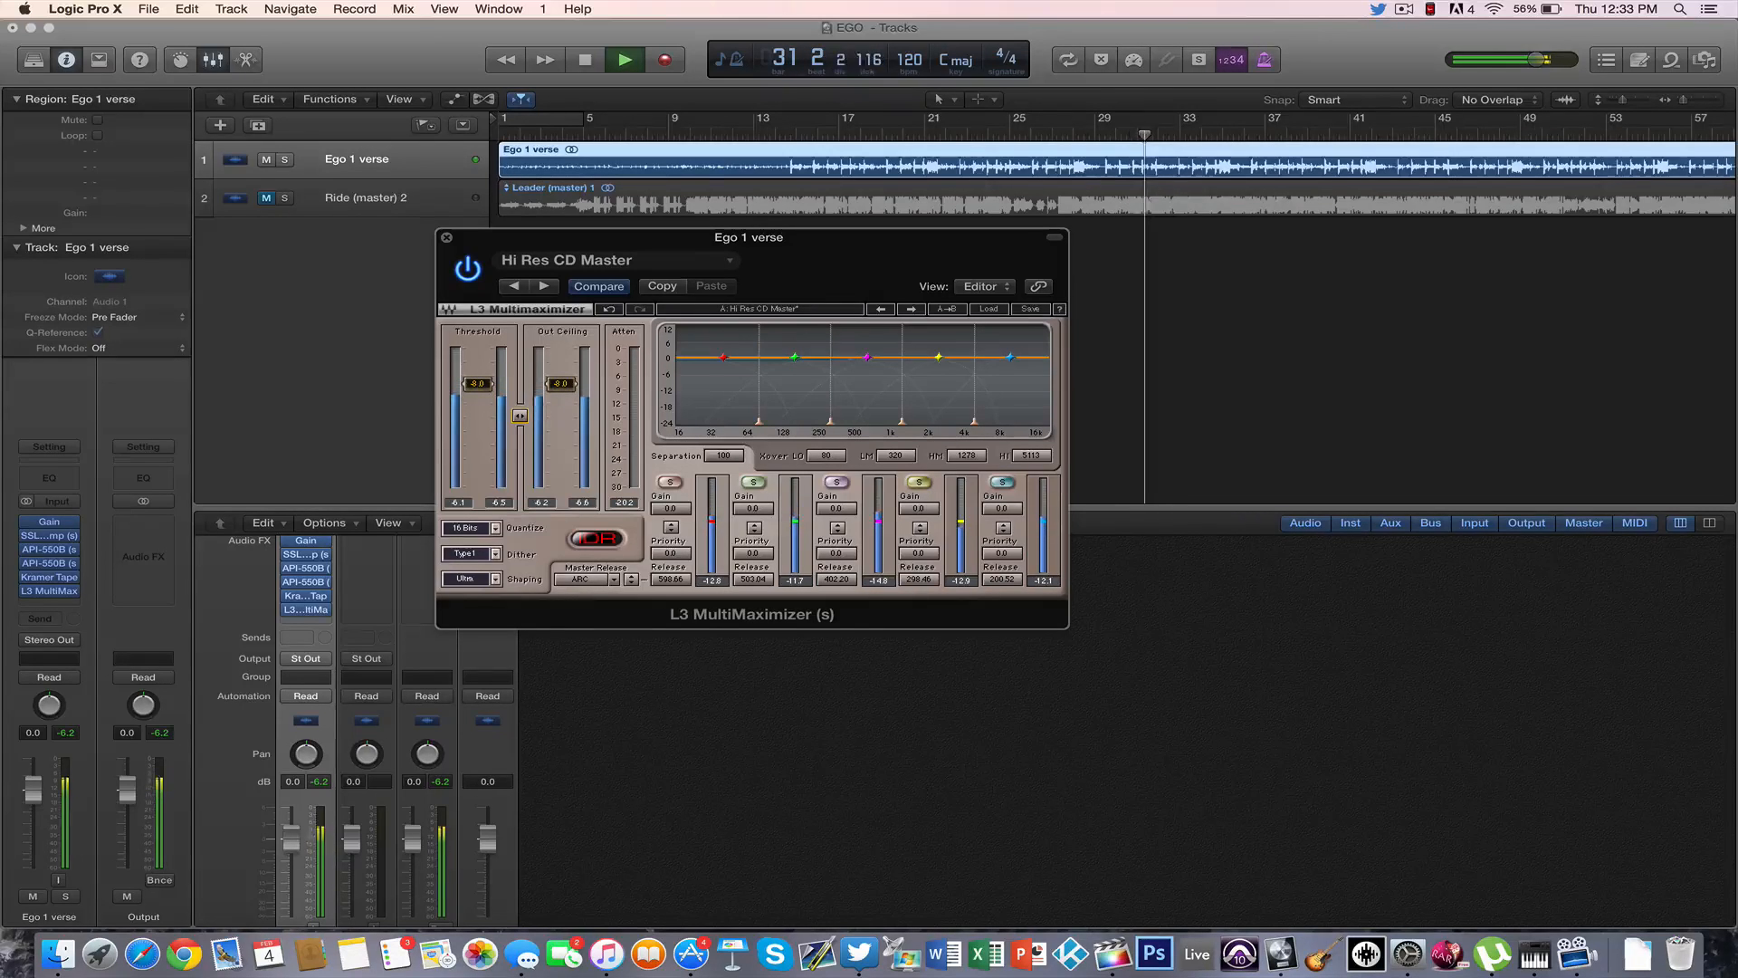
{"action": "key", "text": "space"}
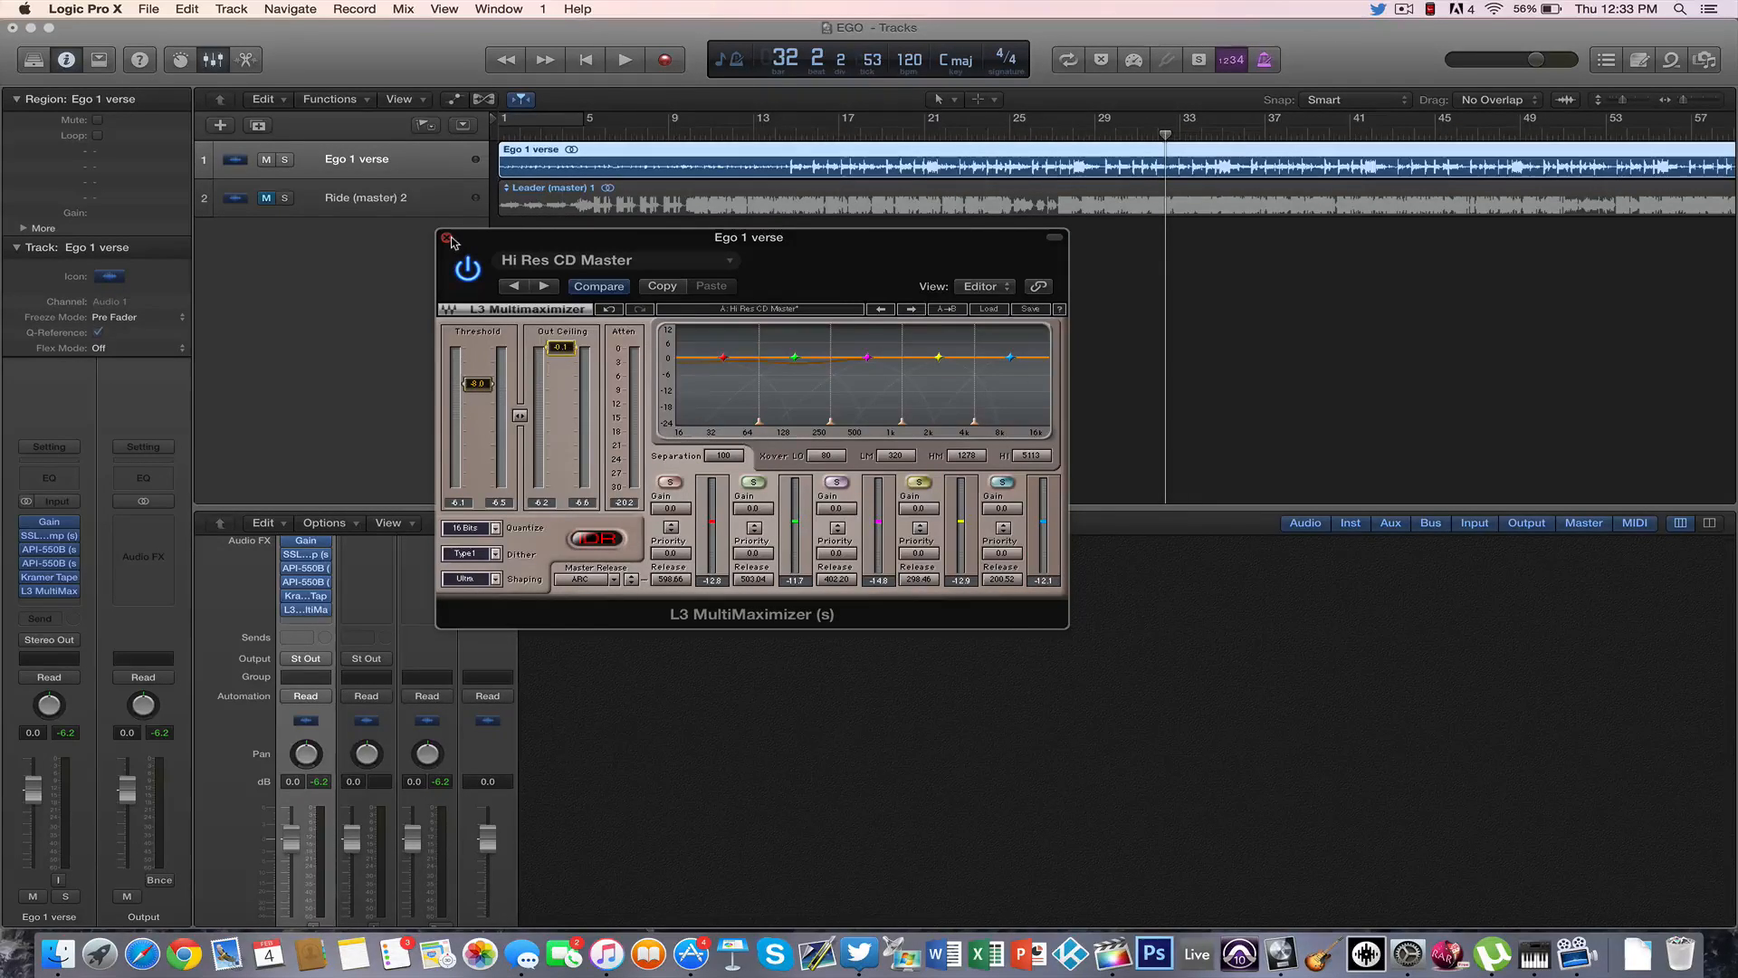
- Play the limited Ego 1 verse from bar 32 while raising the system volume to just below maximum
{"action": "key", "text": "XF86AudioLowerVolume"}
{"action": "key", "text": "XF86AudioLowerVolume"}
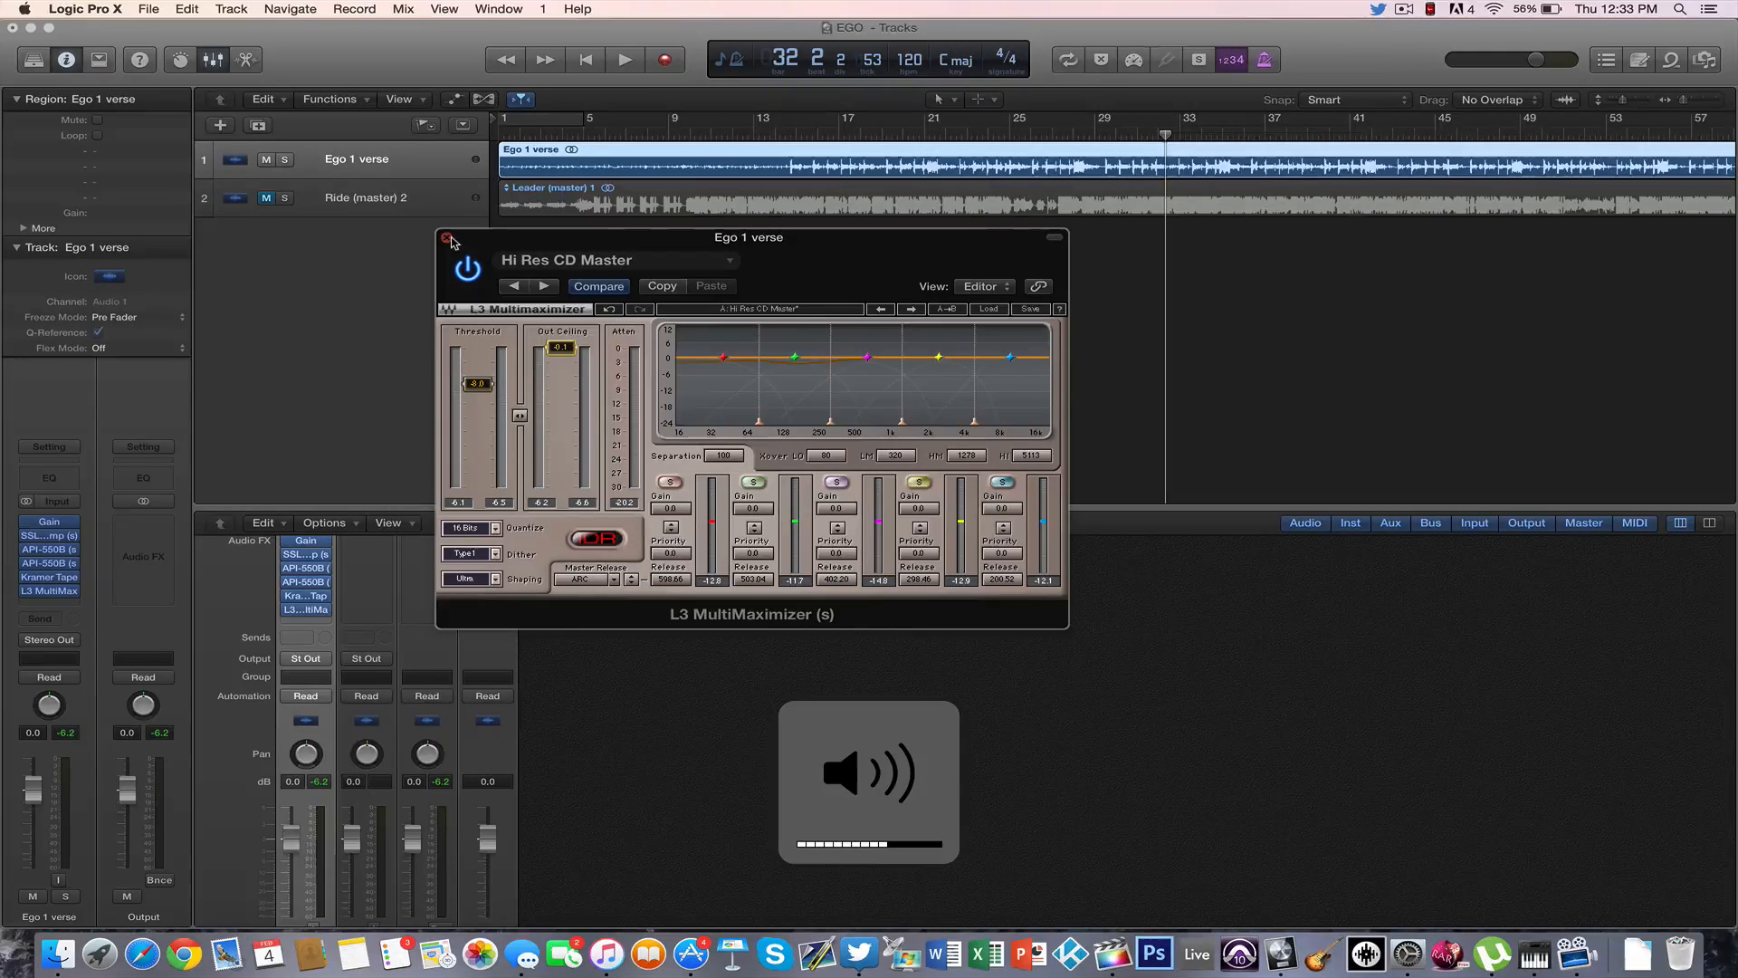
{"action": "key", "text": "space"}
{"action": "key", "text": "XF86AudioRaiseVolume"}
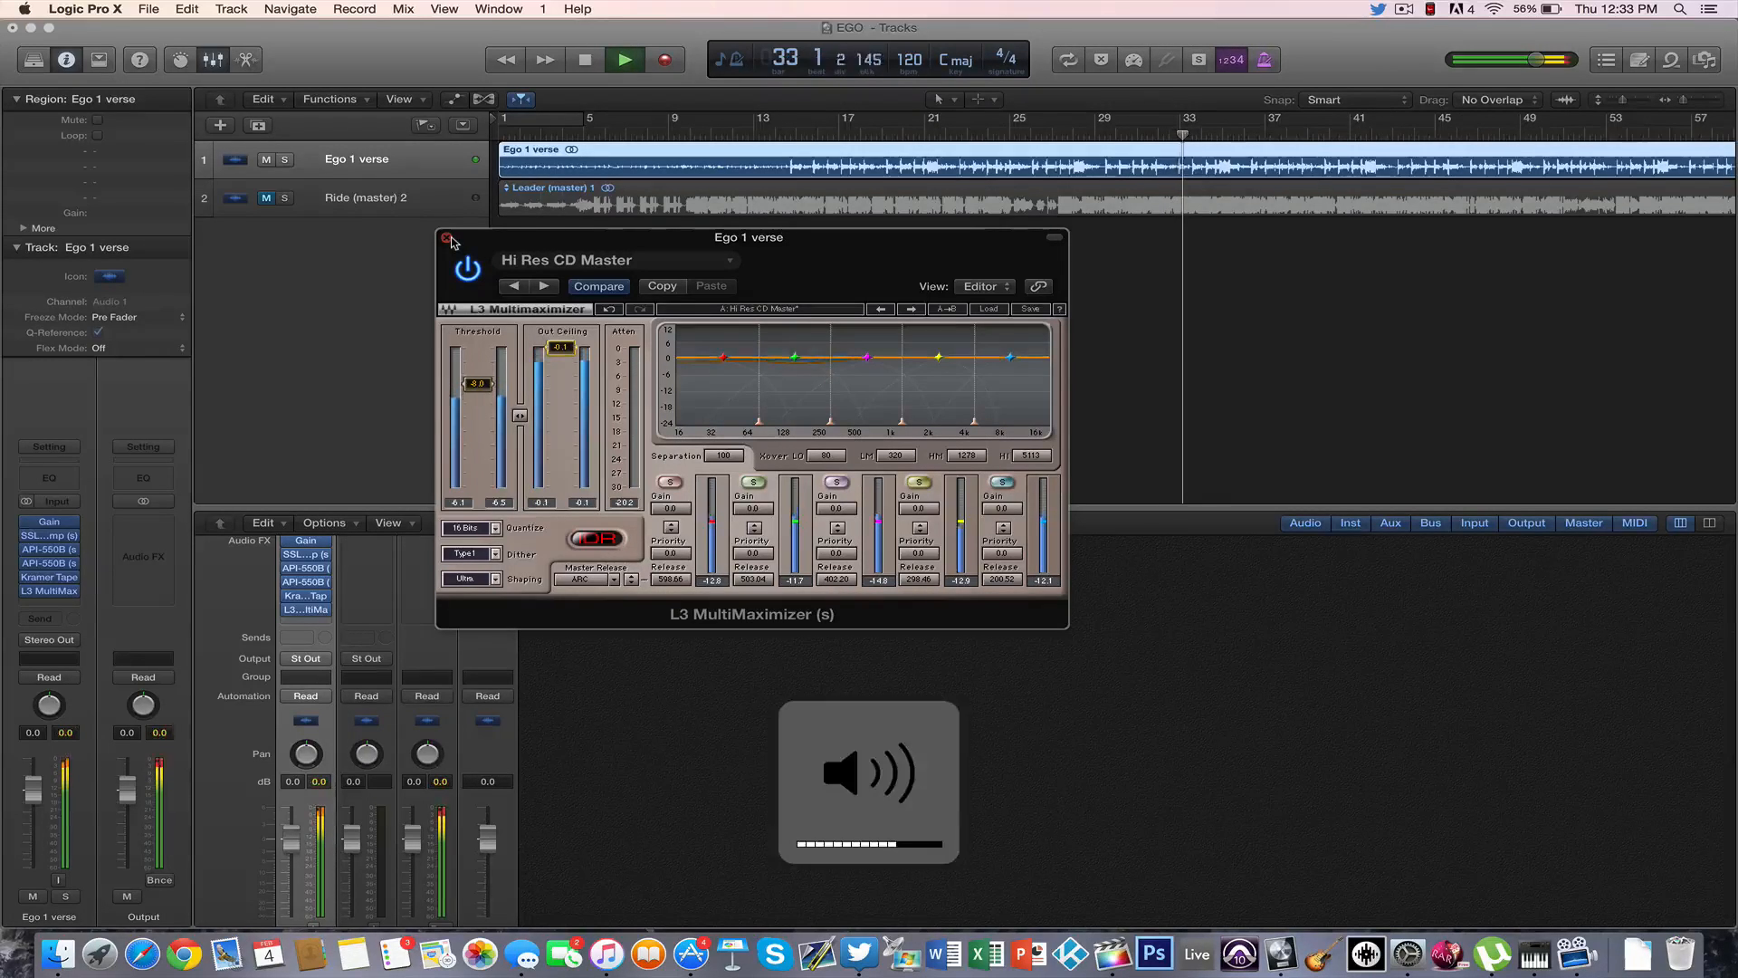
{"action": "key", "text": "XF86AudioRaiseVolume"}
{"action": "key", "text": "XF86AudioRaiseVolume"}
{"action": "key", "text": "XF86AudioRaiseVolume"}
{"action": "key", "text": "XF86AudioRaiseVolume"}
{"action": "key", "text": "XF86AudioRaiseVolume"}
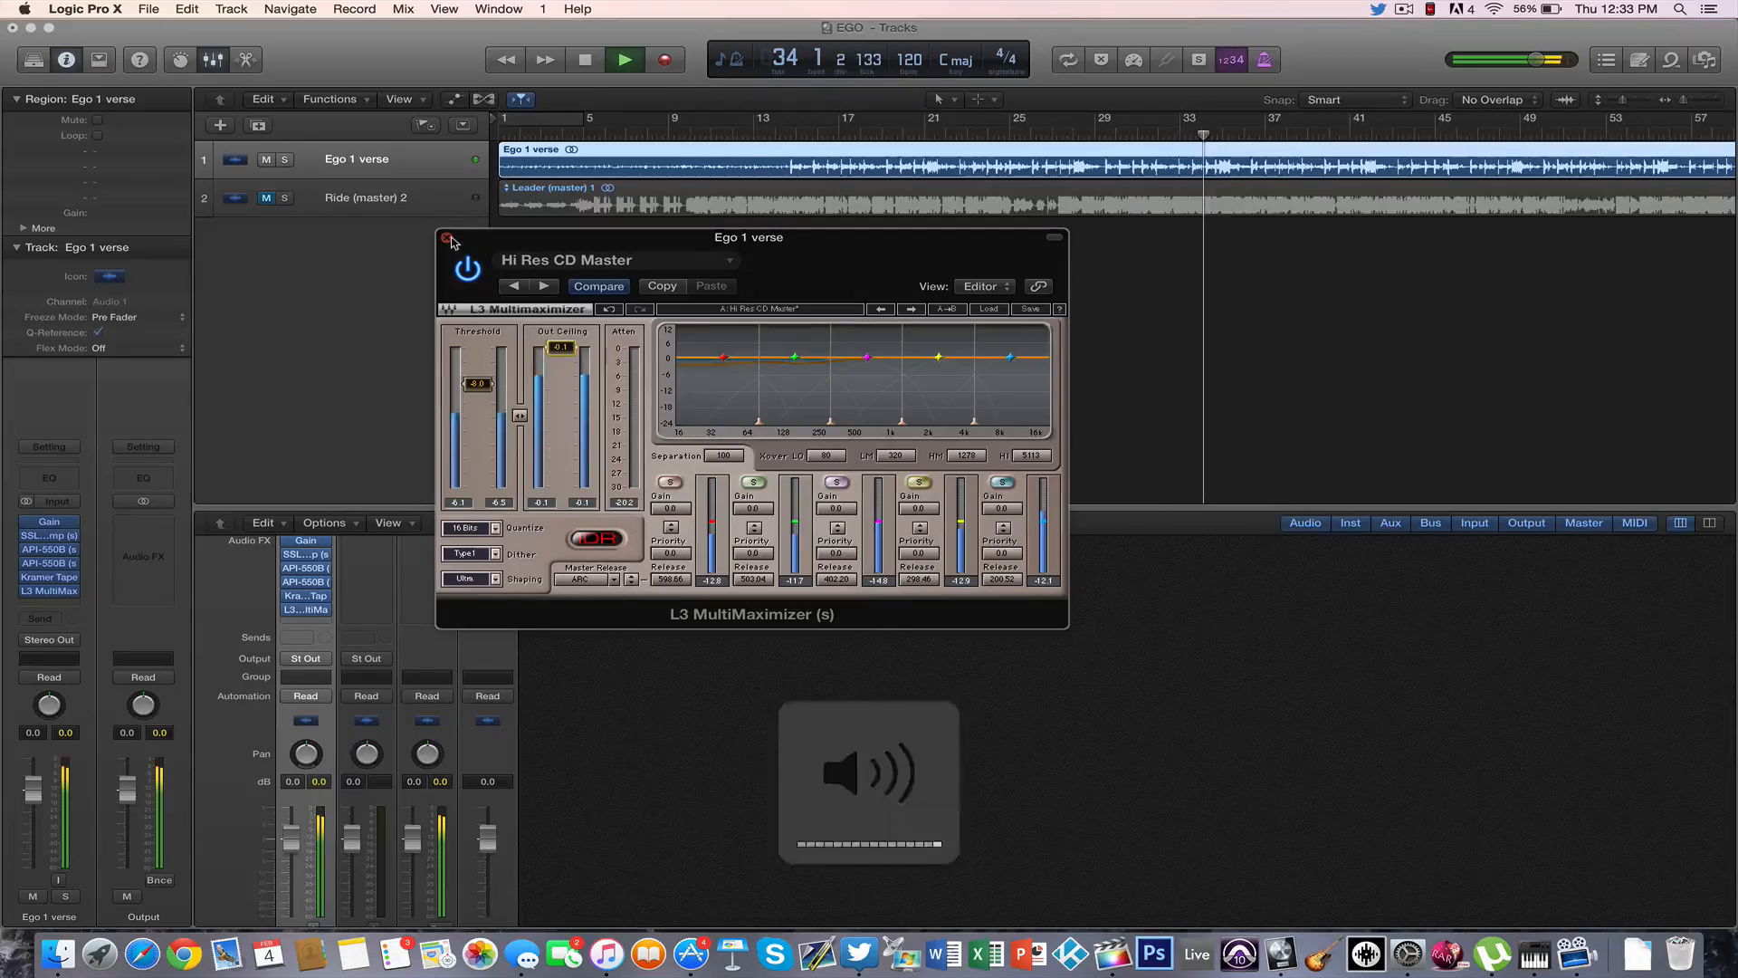
{"action": "key", "text": "XF86AudioLowerVolume"}
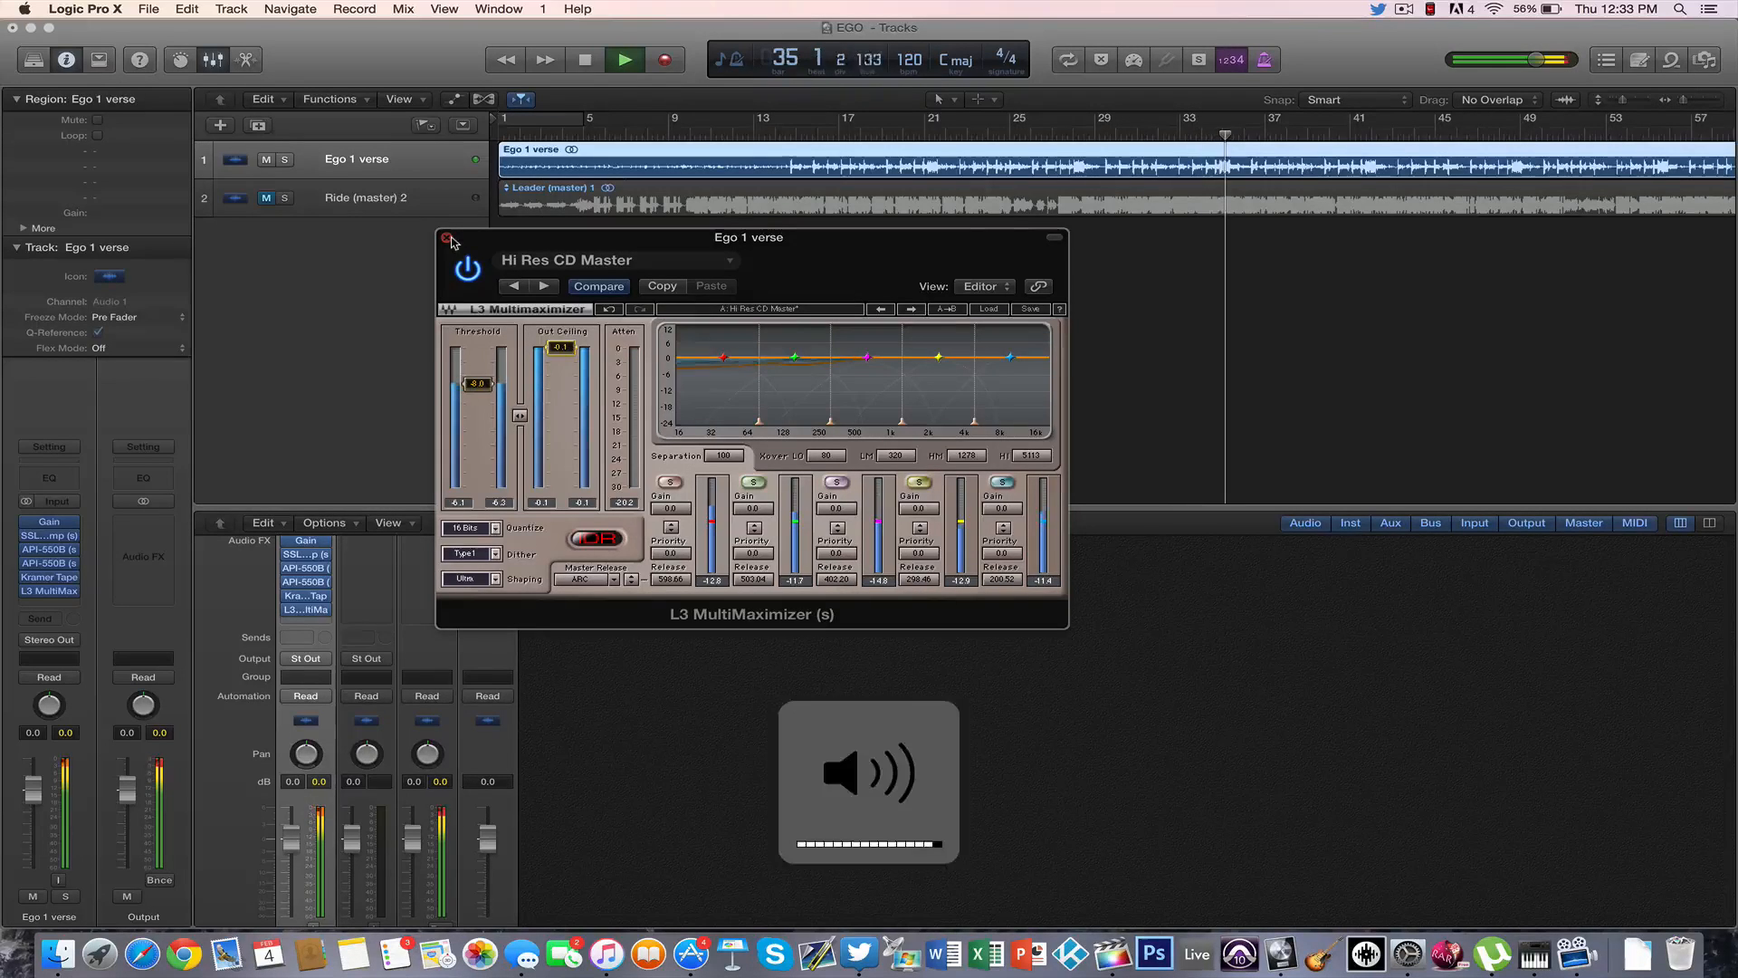
- Close the L3 MultiMaximizer window and stop playback at bar 39
{"action": "left_click", "coordinate": [449, 239]}
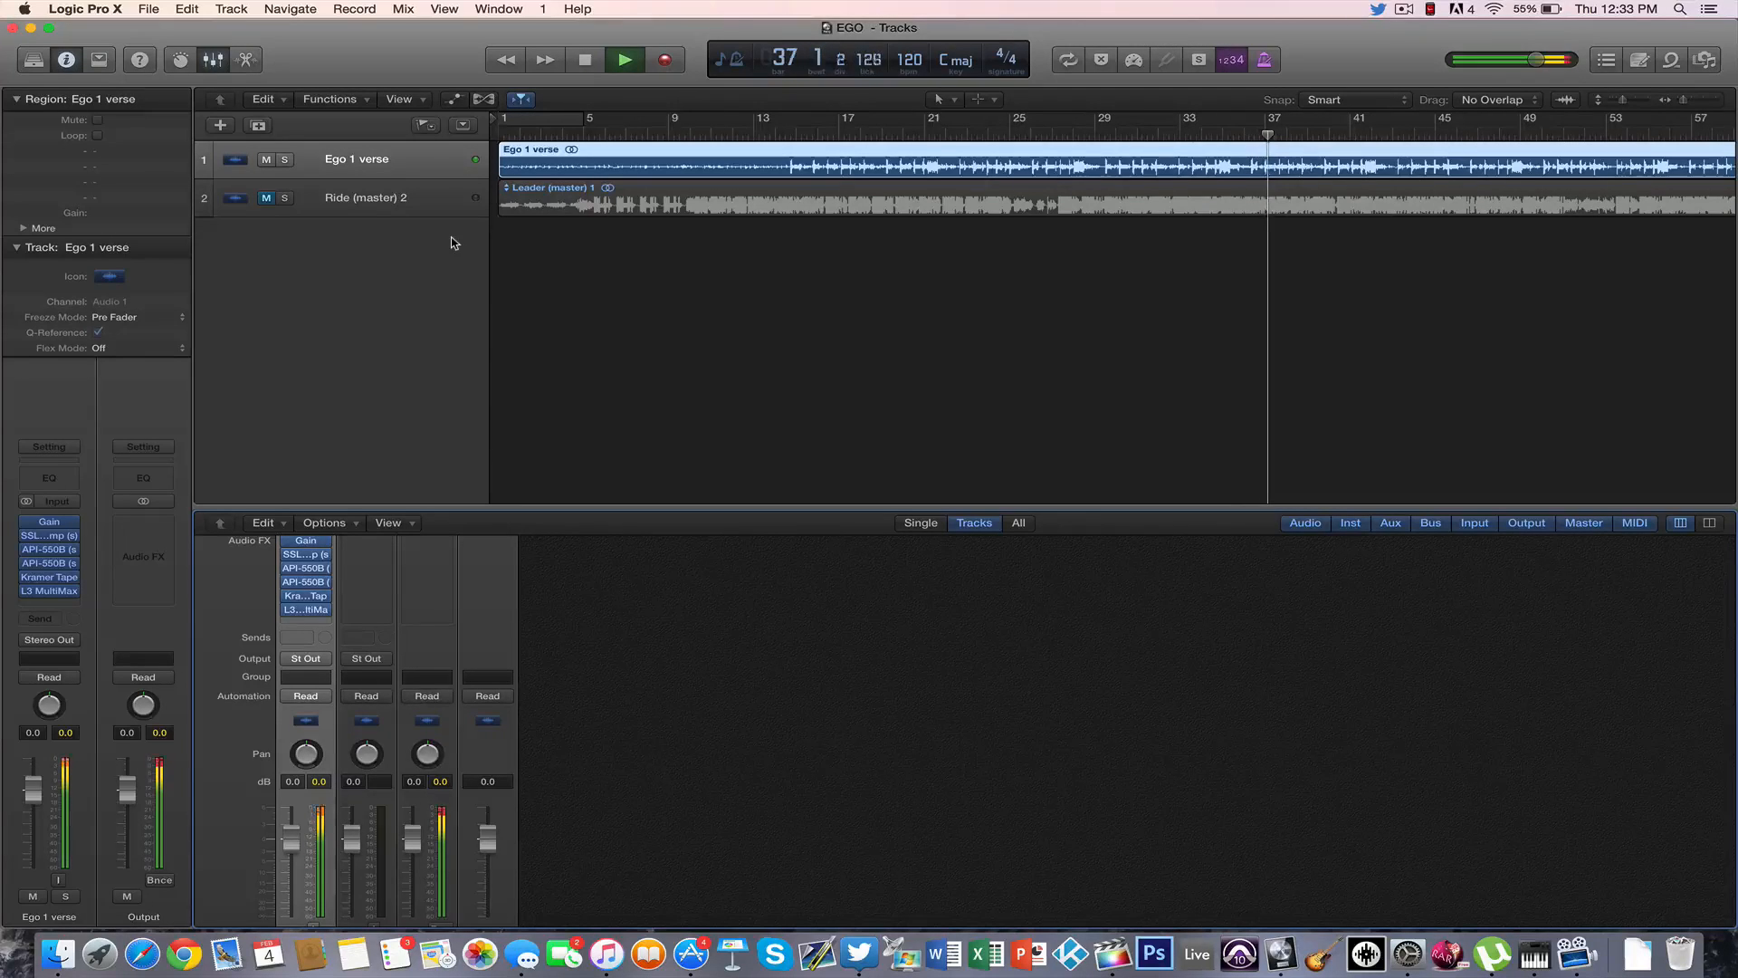
{"action": "scroll", "coordinate": [621, 775], "scroll_direction": "up", "scroll_amount": 3}
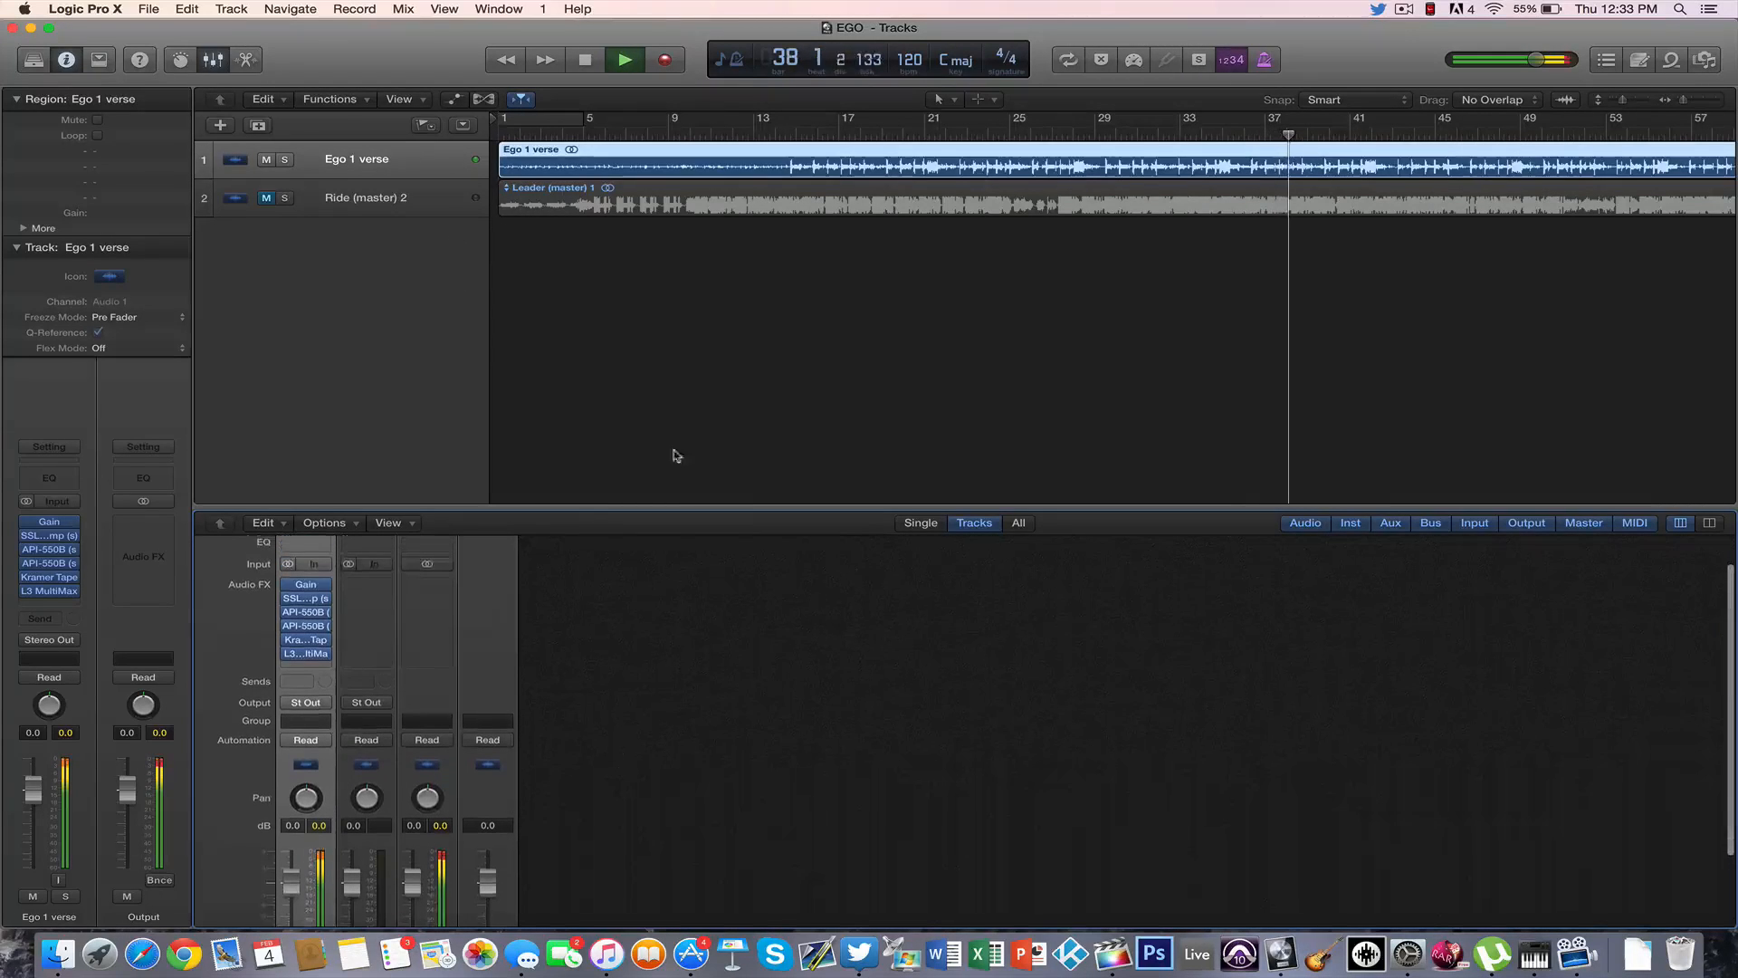
{"action": "key", "text": "space"}
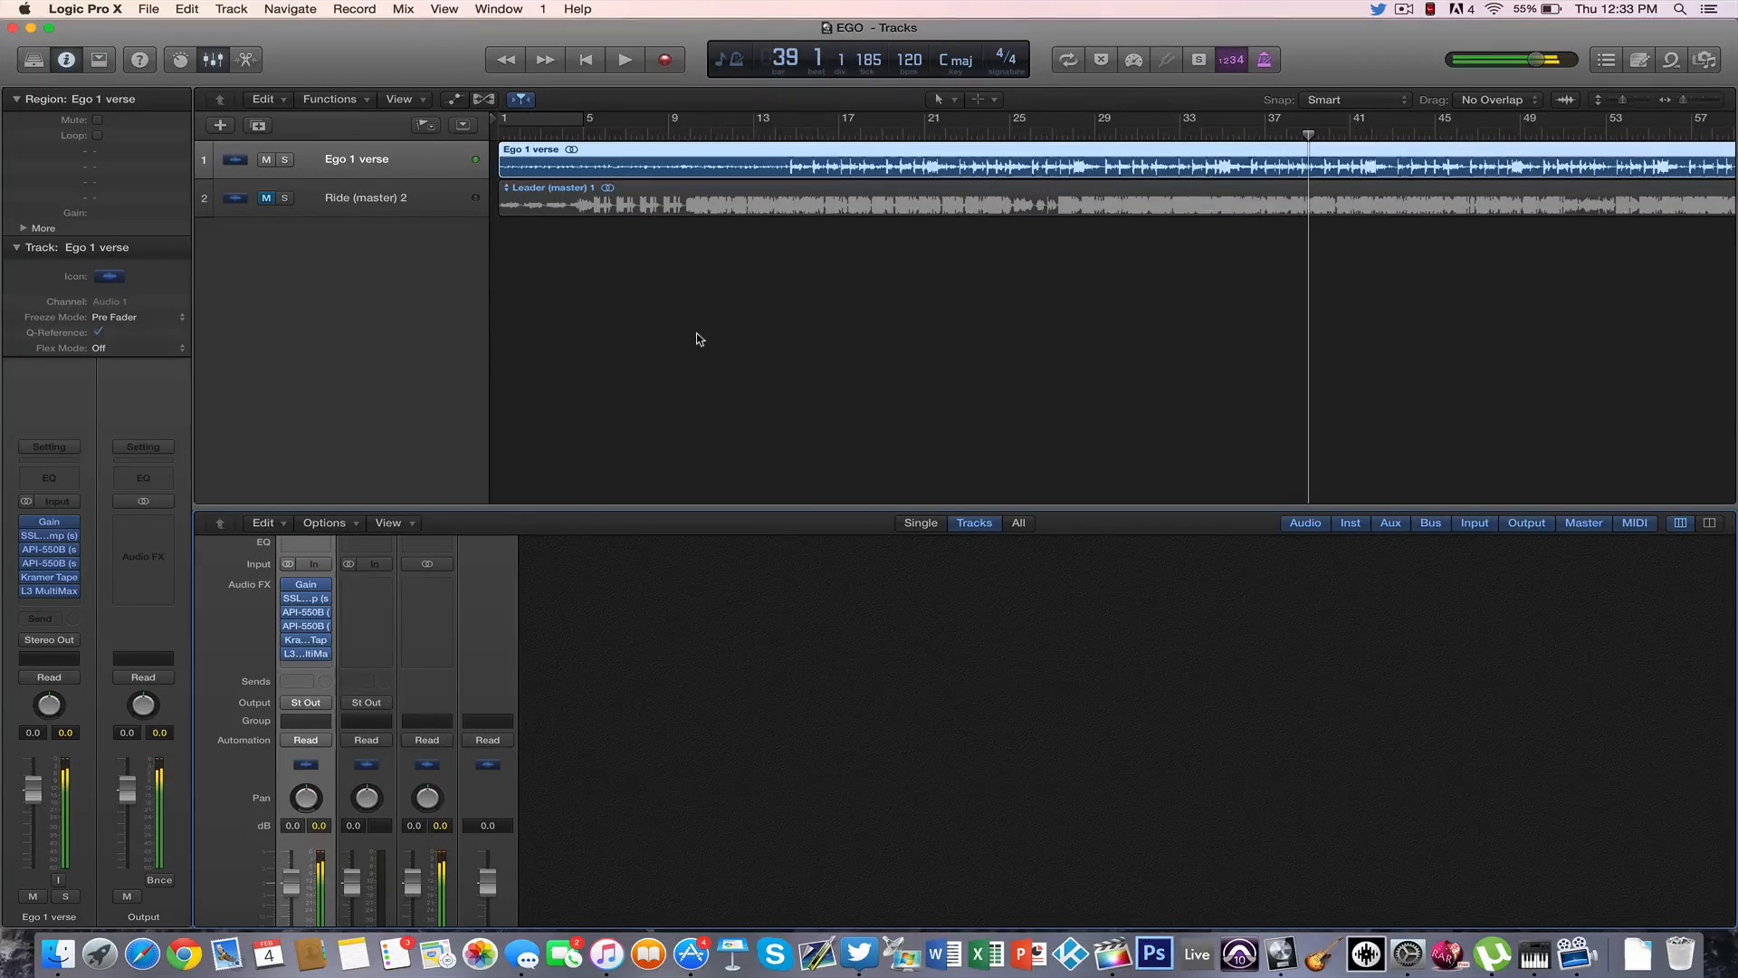
- Open the project's bounce settings and review the file format and resolution choices for the PCM destination
{"action": "left_click", "coordinate": [145, 7]}
{"action": "mouse_move", "coordinate": [307, 372]}
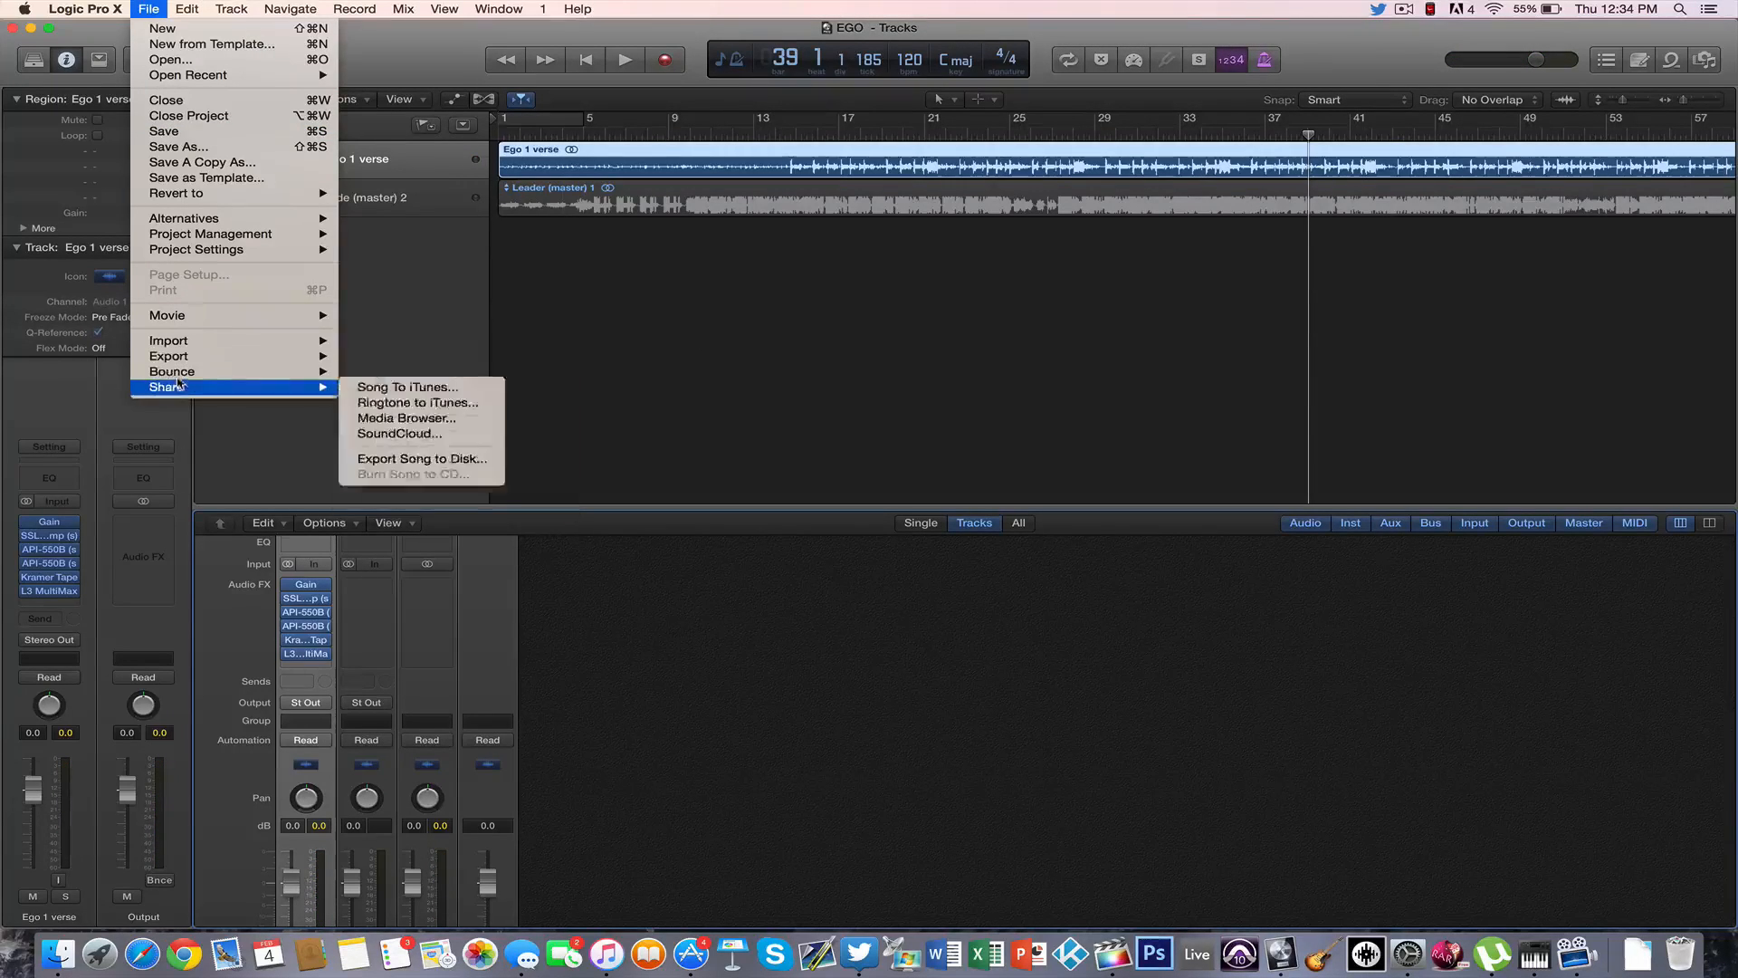
{"action": "left_click", "coordinate": [457, 427]}
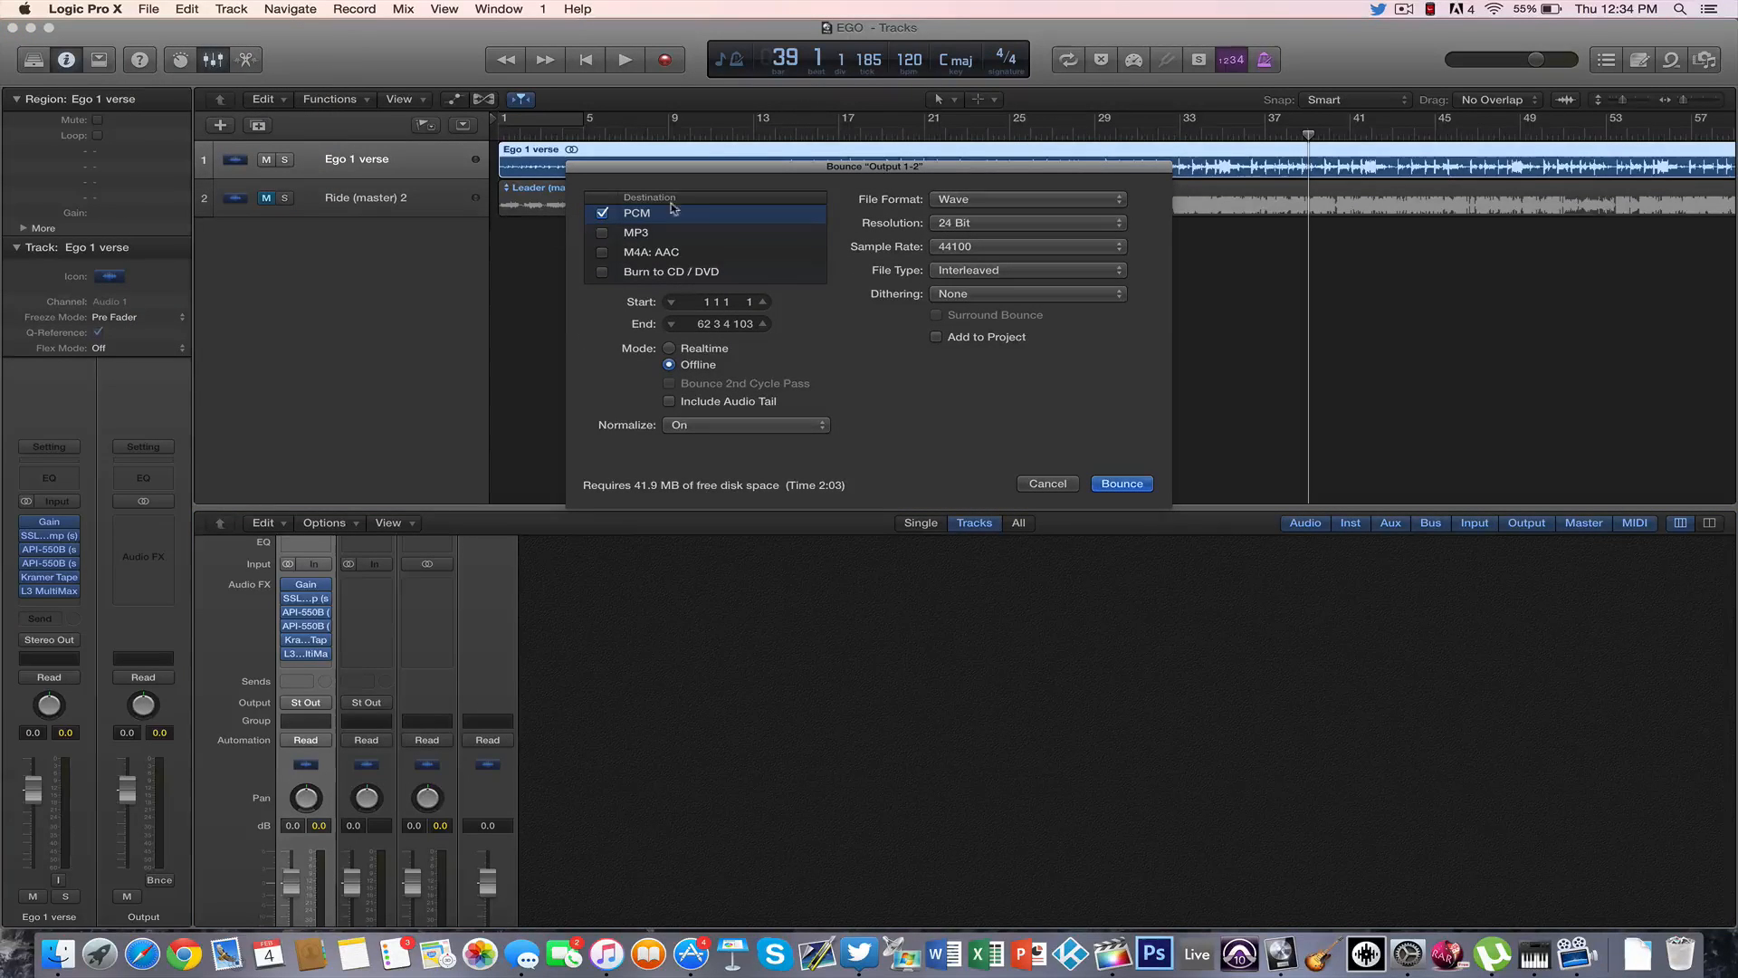
{"action": "left_click", "coordinate": [975, 205]}
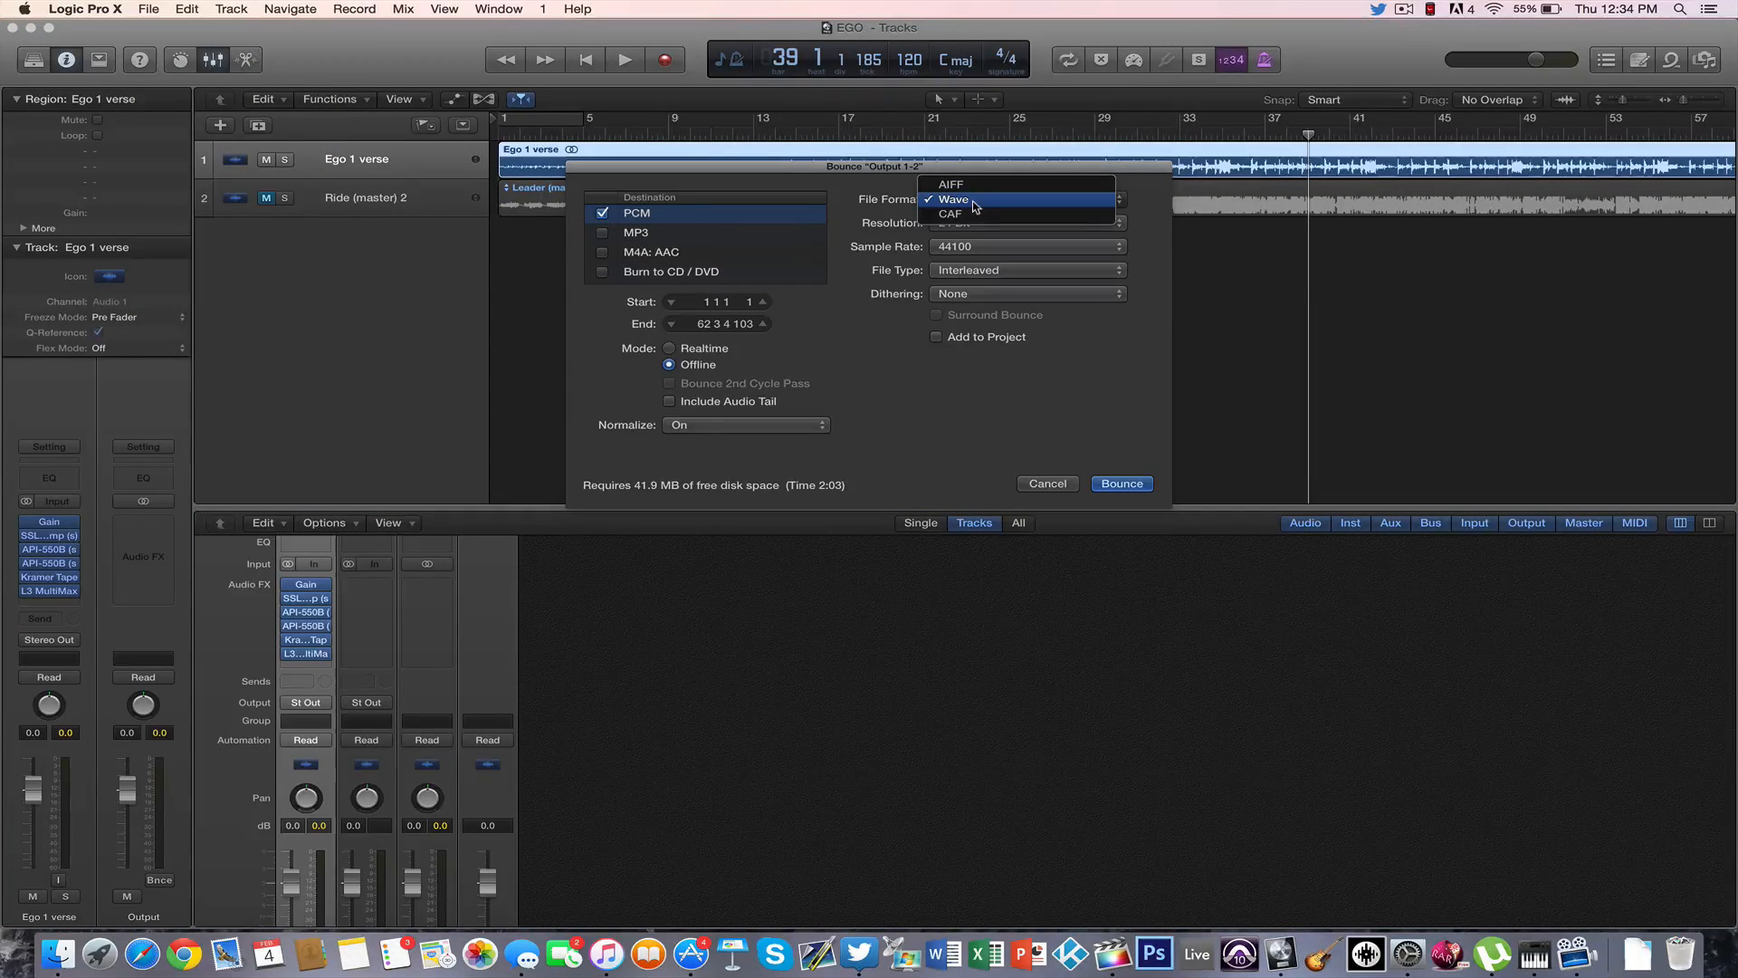
{"action": "left_click", "coordinate": [870, 163]}
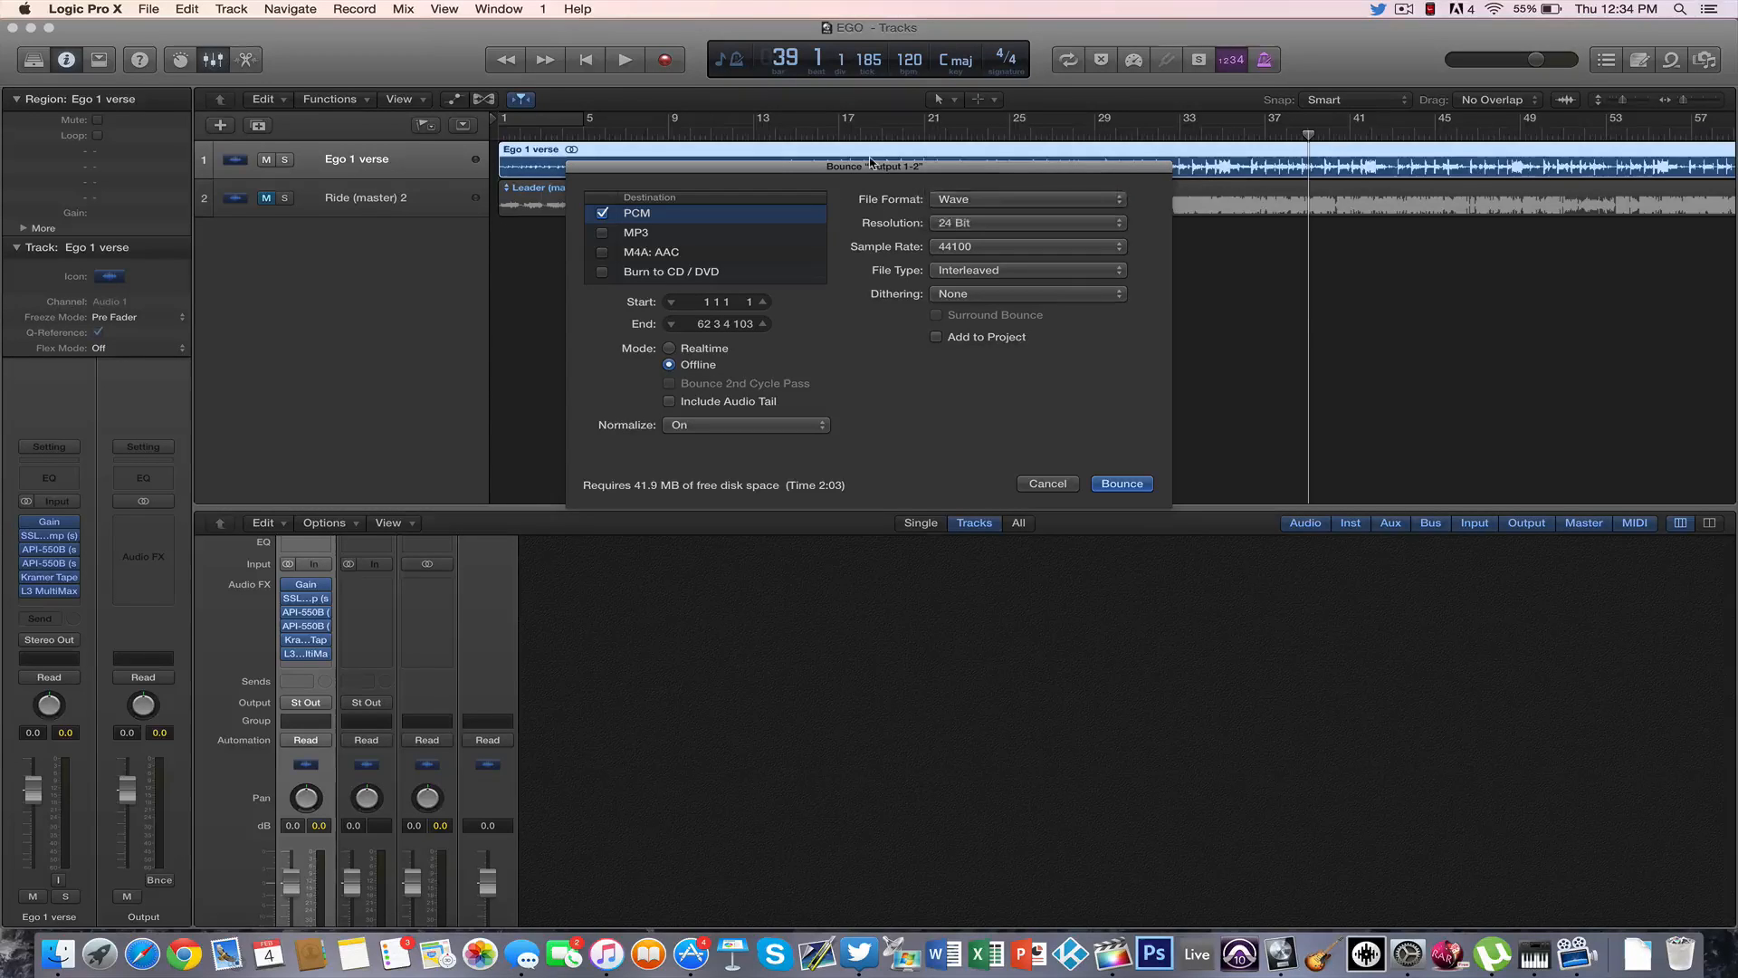
{"action": "left_click", "coordinate": [959, 226]}
{"action": "left_click", "coordinate": [856, 233]}
- Enable MP3 alongside PCM as a bounce destination, return to the PCM settings and cancel the bounce
{"action": "left_click", "coordinate": [603, 233]}
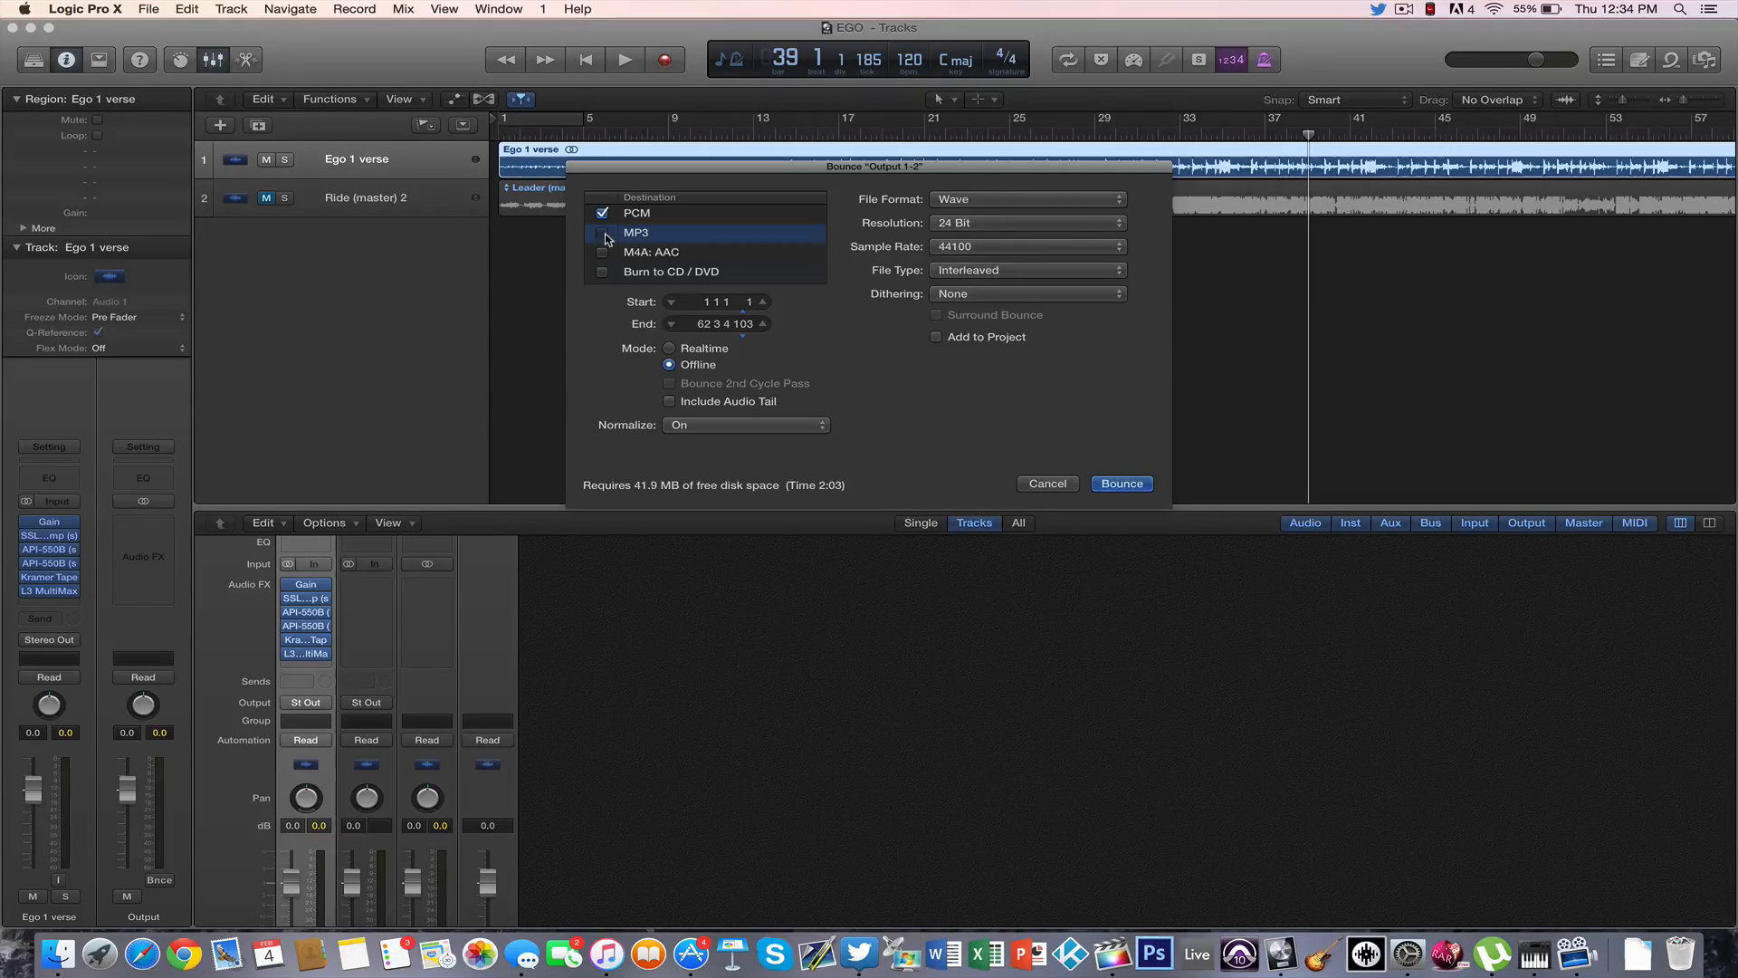
{"action": "left_click", "coordinate": [632, 217]}
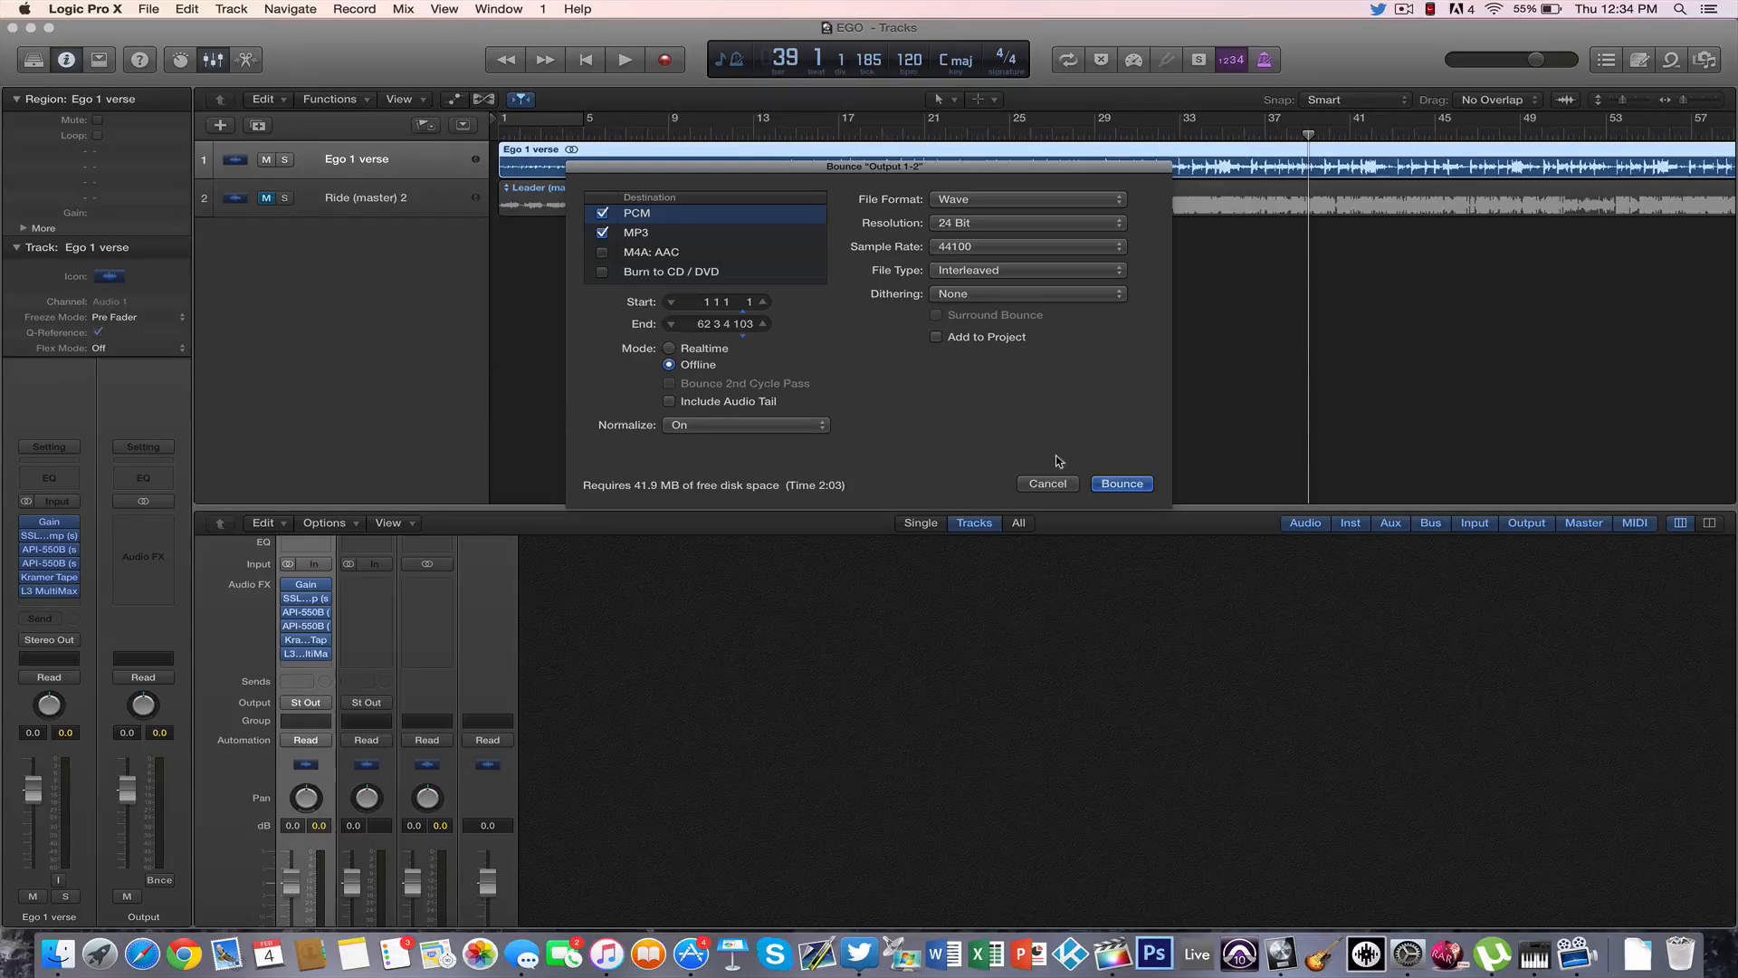
{"action": "left_click", "coordinate": [1048, 482]}
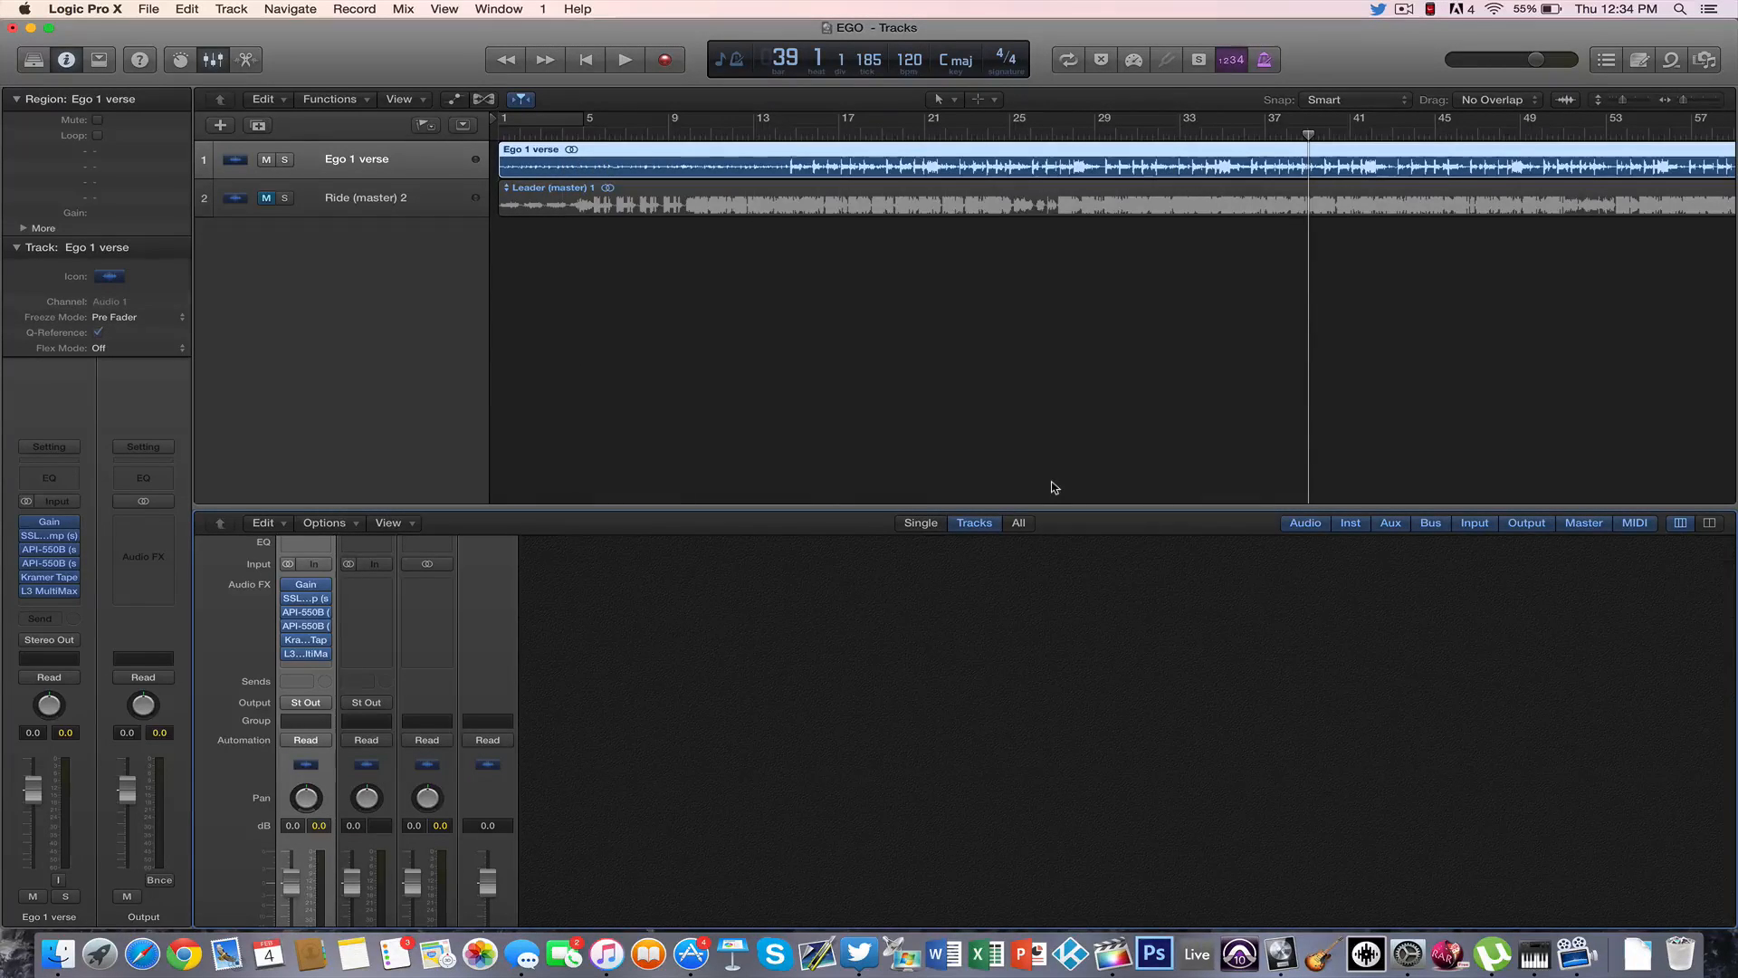